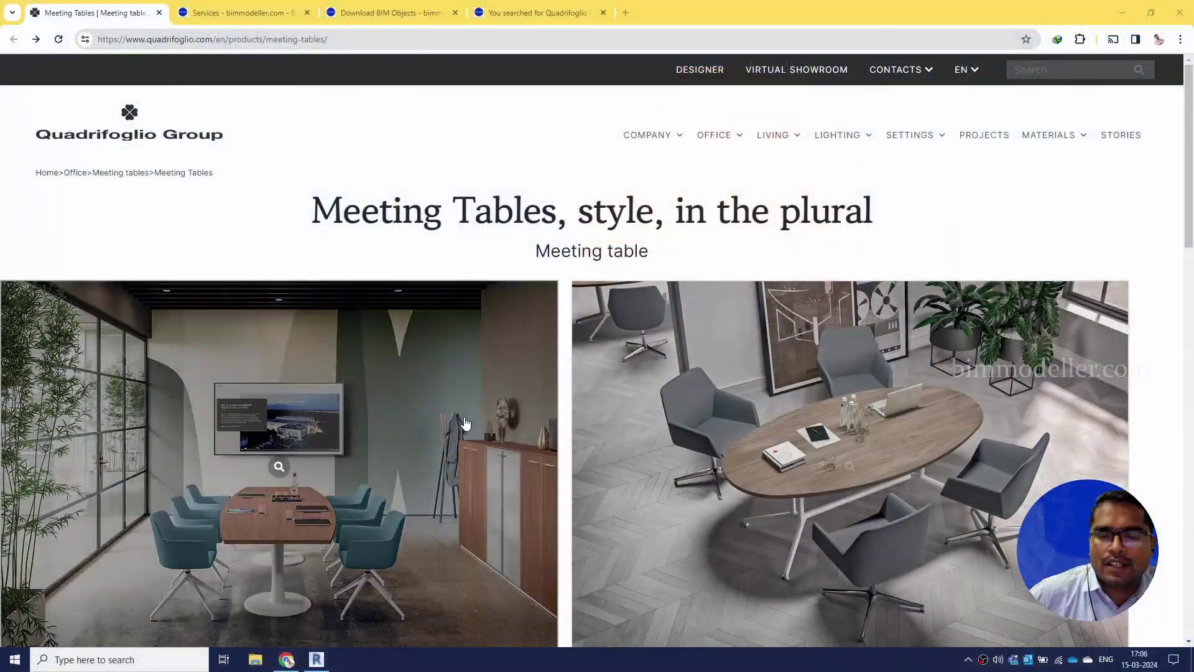
# - Review the Quadrifoglio meeting table product page, from its photos down to the description, download options and technical drawings section
pyautogui.scroll(-2, 466, 423)
pyautogui.scroll(2, 357, 160)
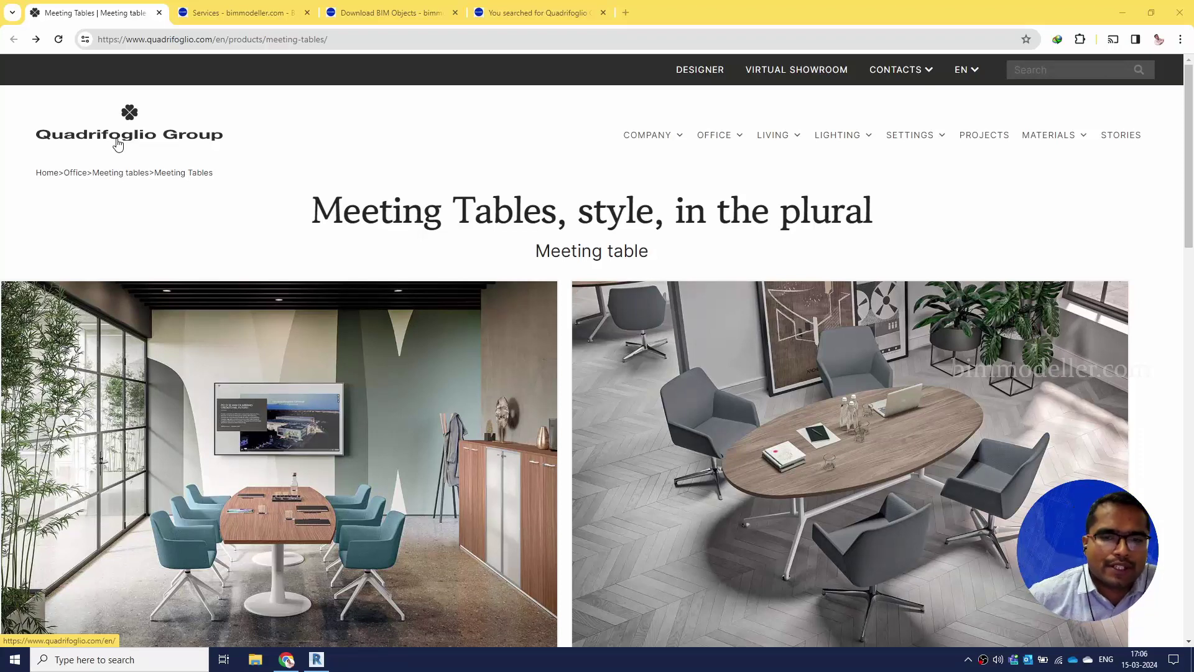
pyautogui.scroll(-4, 119, 144)
pyautogui.scroll(-3, 438, 334)
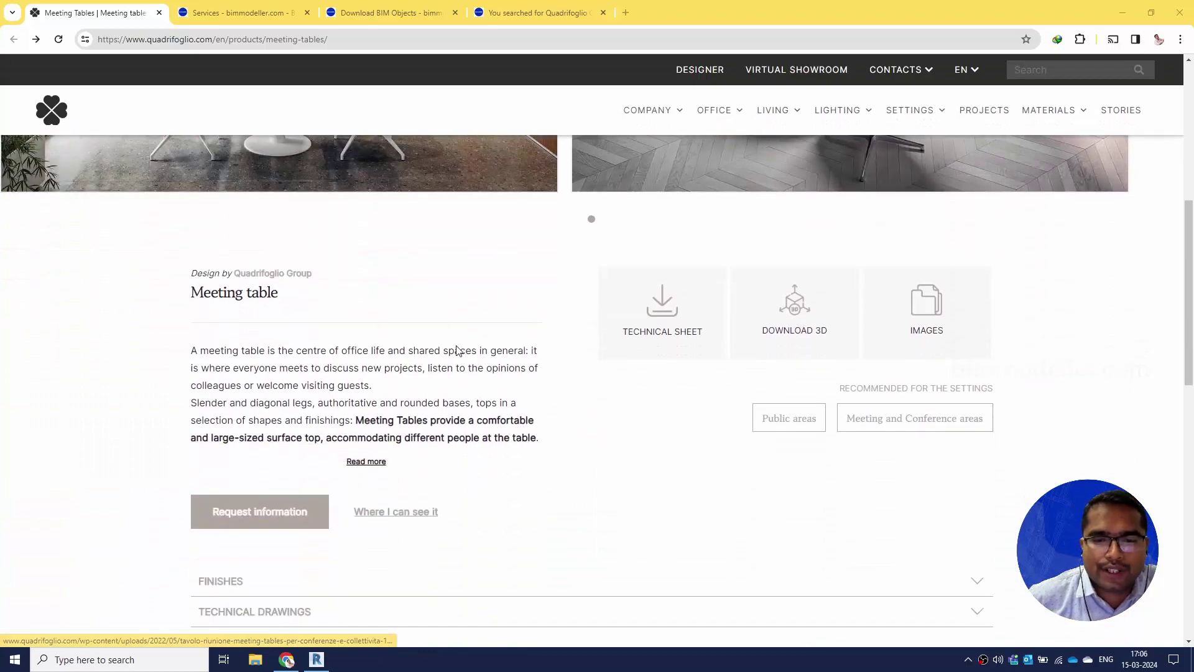
pyautogui.scroll(-3, 480, 380)
pyautogui.scroll(10, 526, 376)
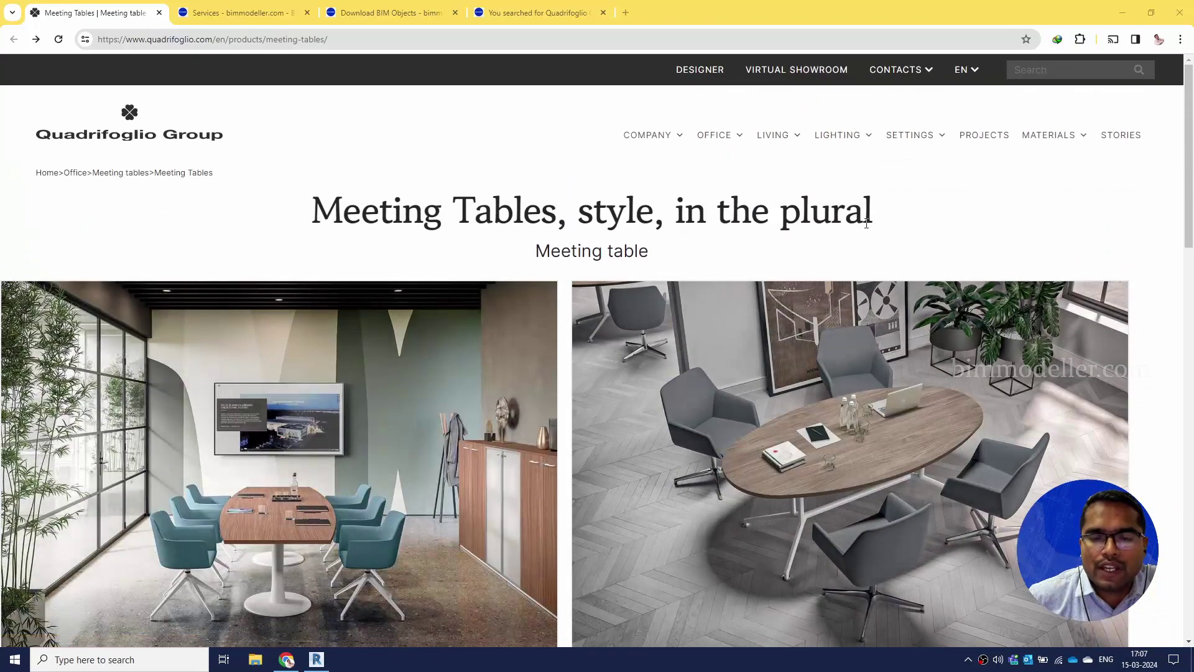
pyautogui.scroll(-7, 833, 248)
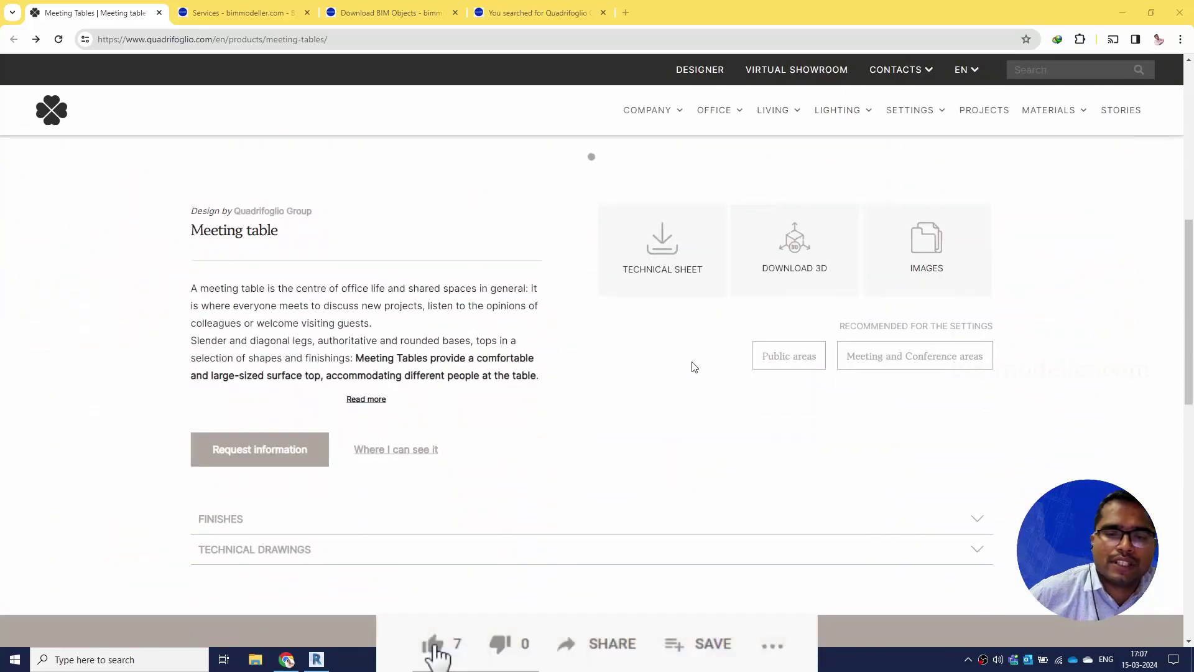
pyautogui.scroll(6, 694, 367)
pyautogui.scroll(3, 367, 243)
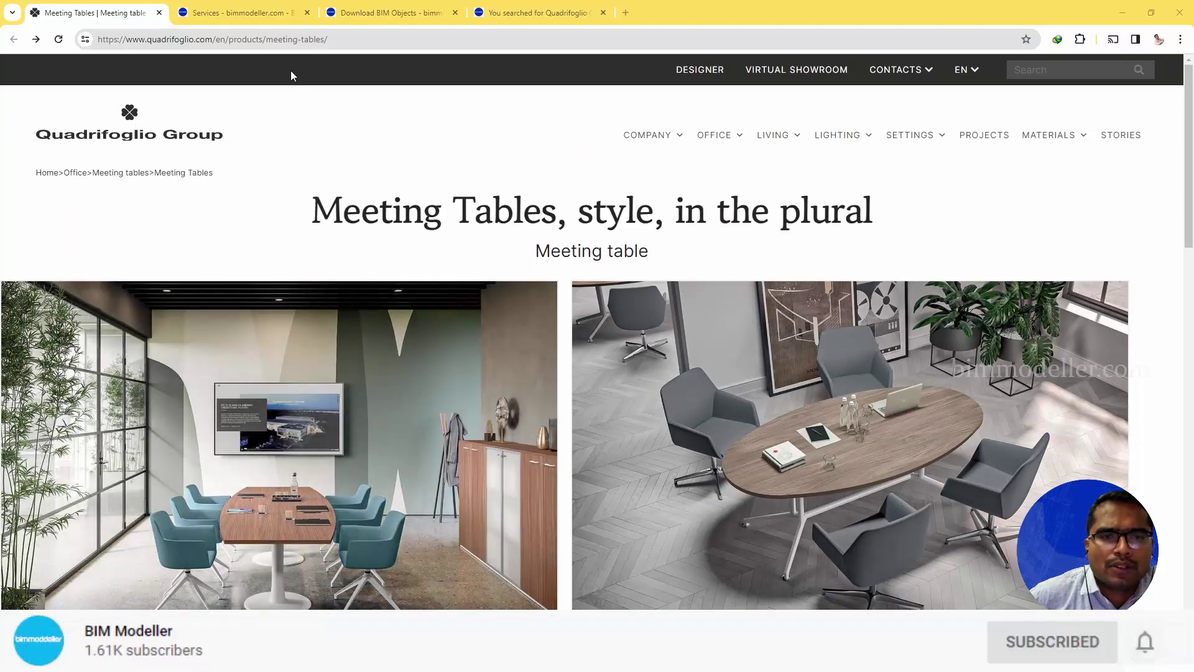
# - Browse the bimmodeller.com services page and its Download BIM Objects catalogue of Revit families
pyautogui.click(240, 13)
pyautogui.scroll(-10, 190, 321)
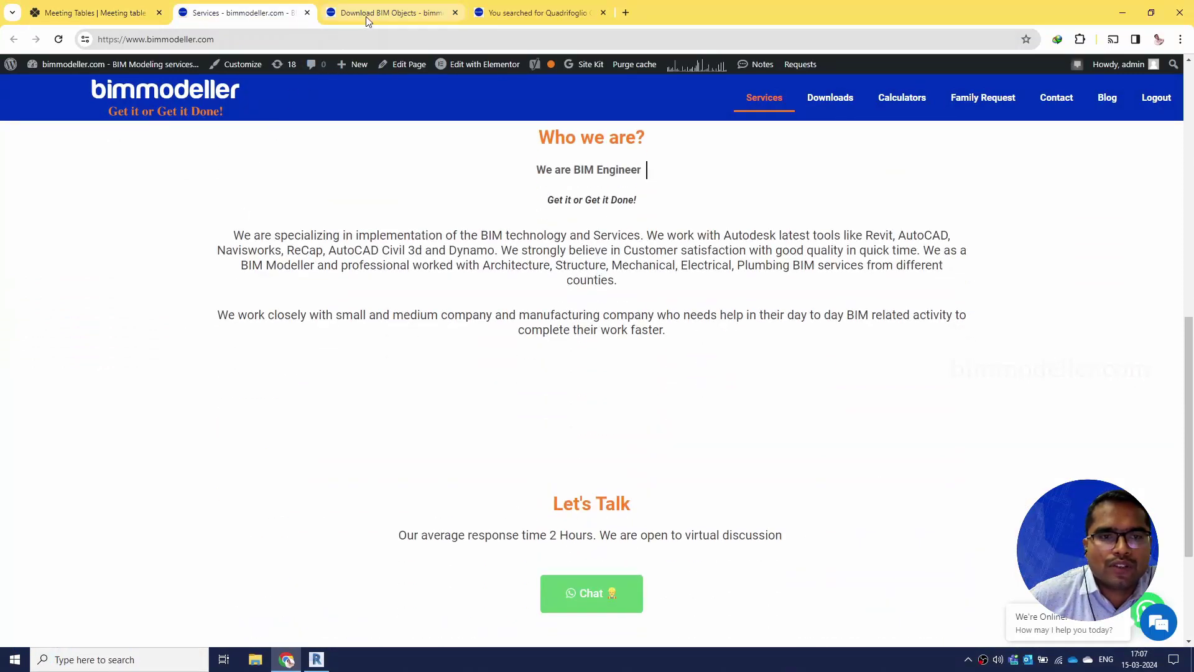
pyautogui.click(367, 20)
pyautogui.scroll(-6, 349, 320)
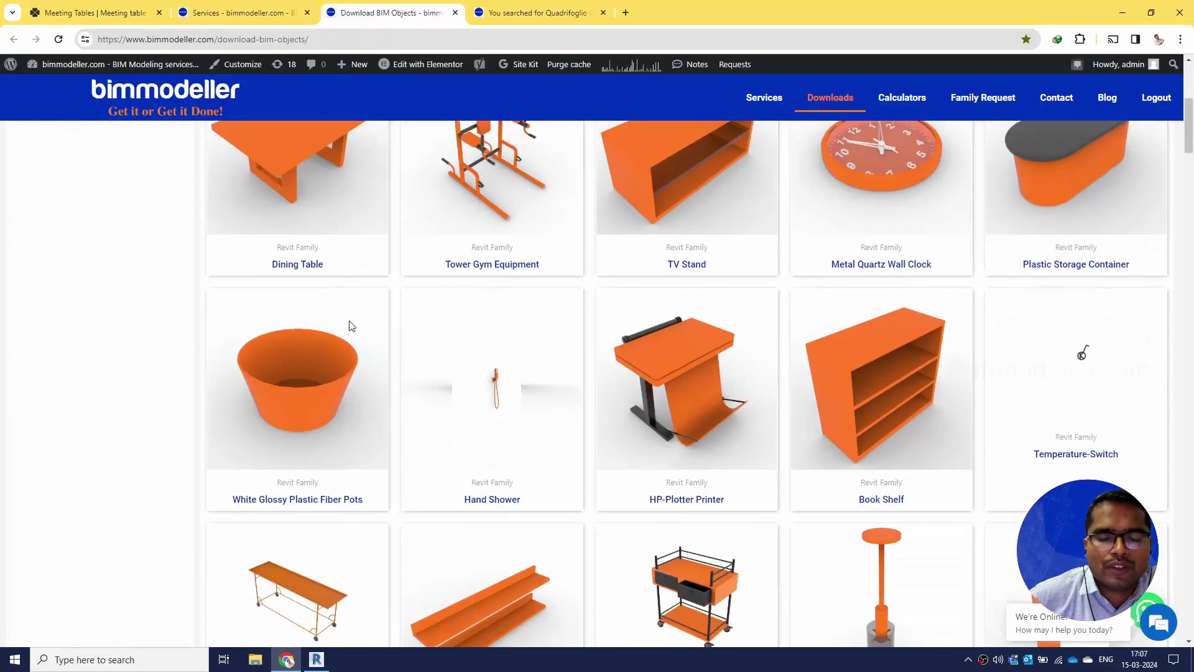
pyautogui.scroll(-3, 349, 319)
pyautogui.scroll(6, 497, 286)
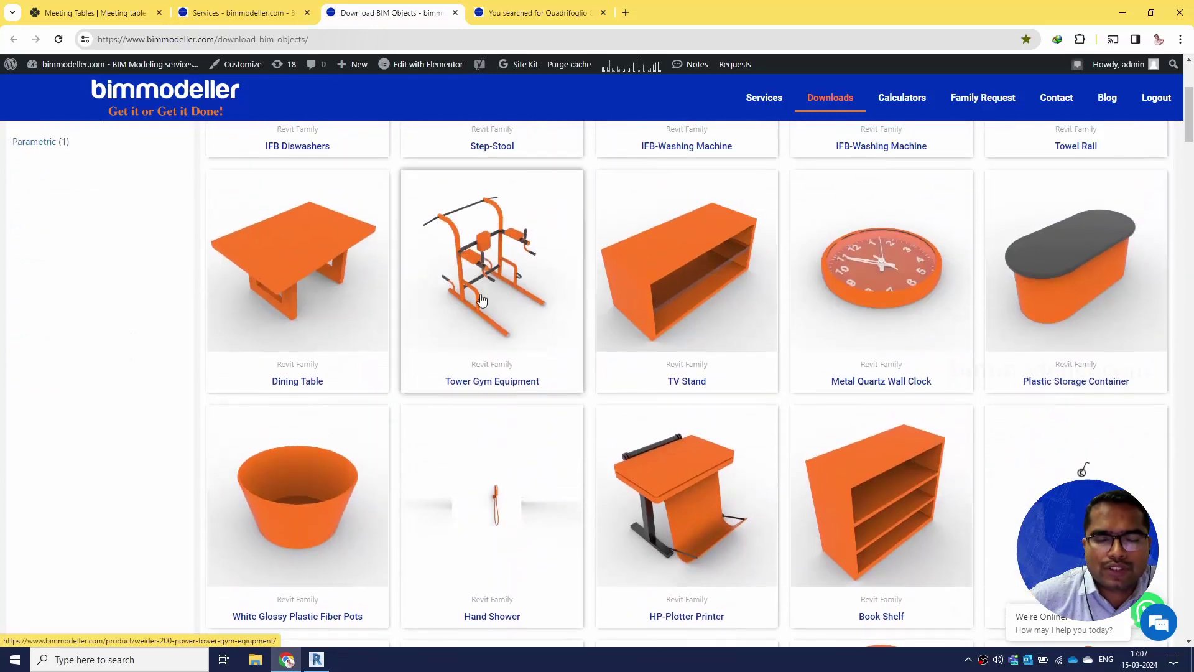
pyautogui.scroll(4, 497, 286)
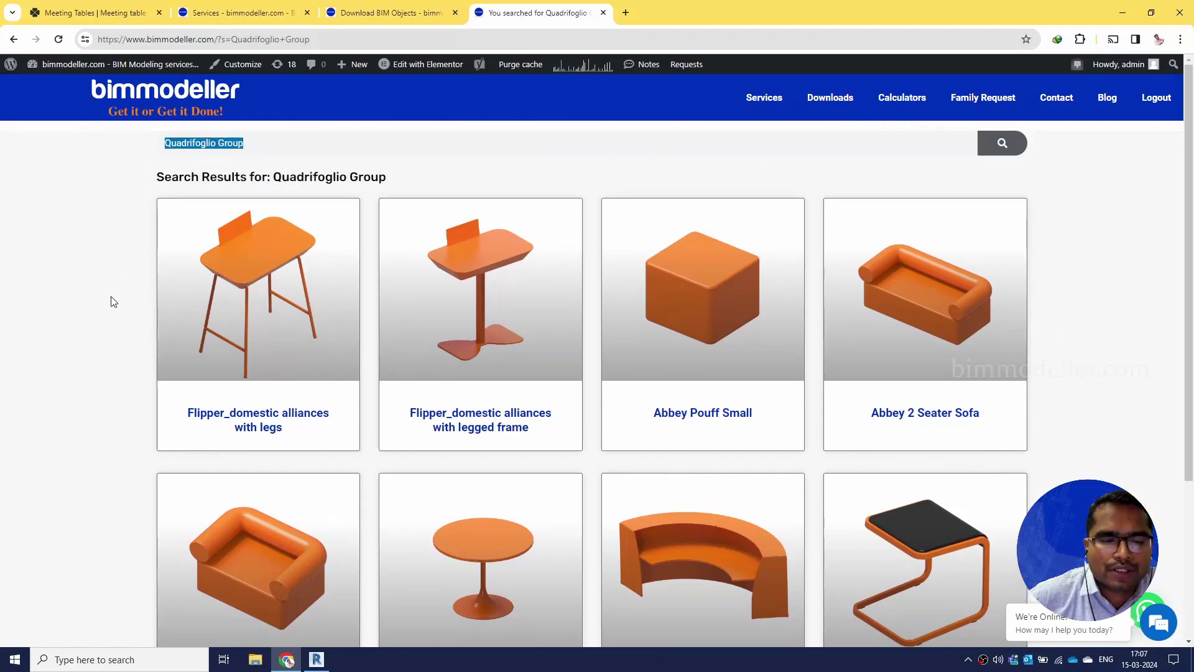
# - Look through the bimmodeller.com search results for Quadrifoglio Group furniture families
pyautogui.scroll(-4, 112, 304)
pyautogui.scroll(4, 113, 304)
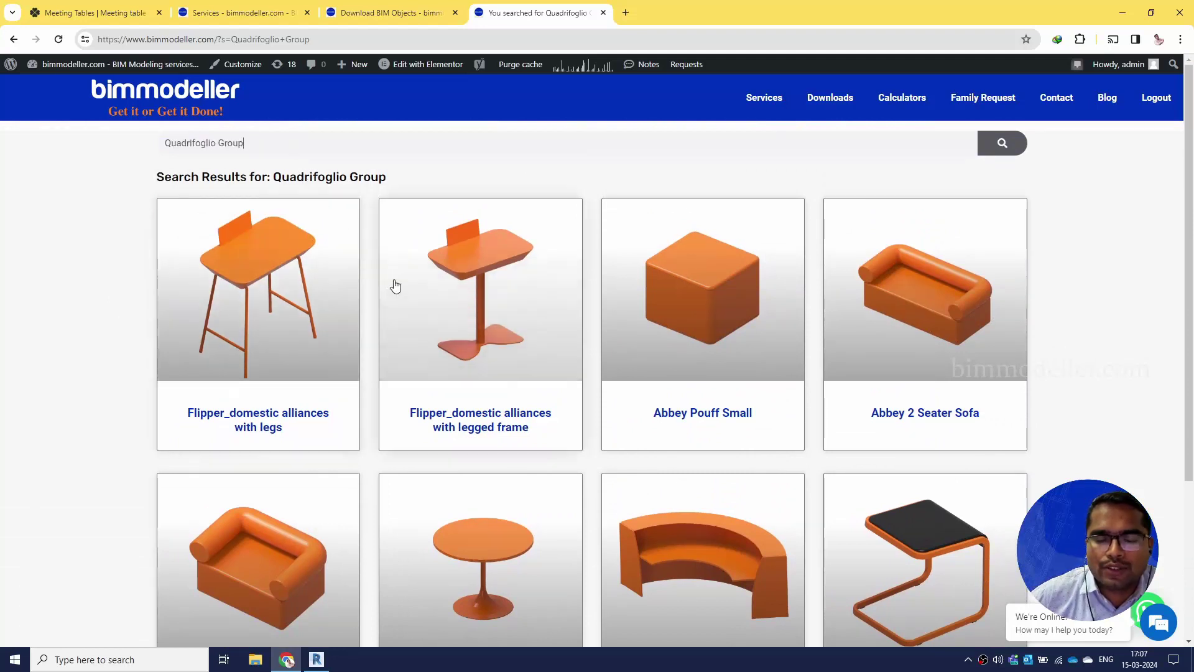
pyautogui.scroll(-3, 395, 286)
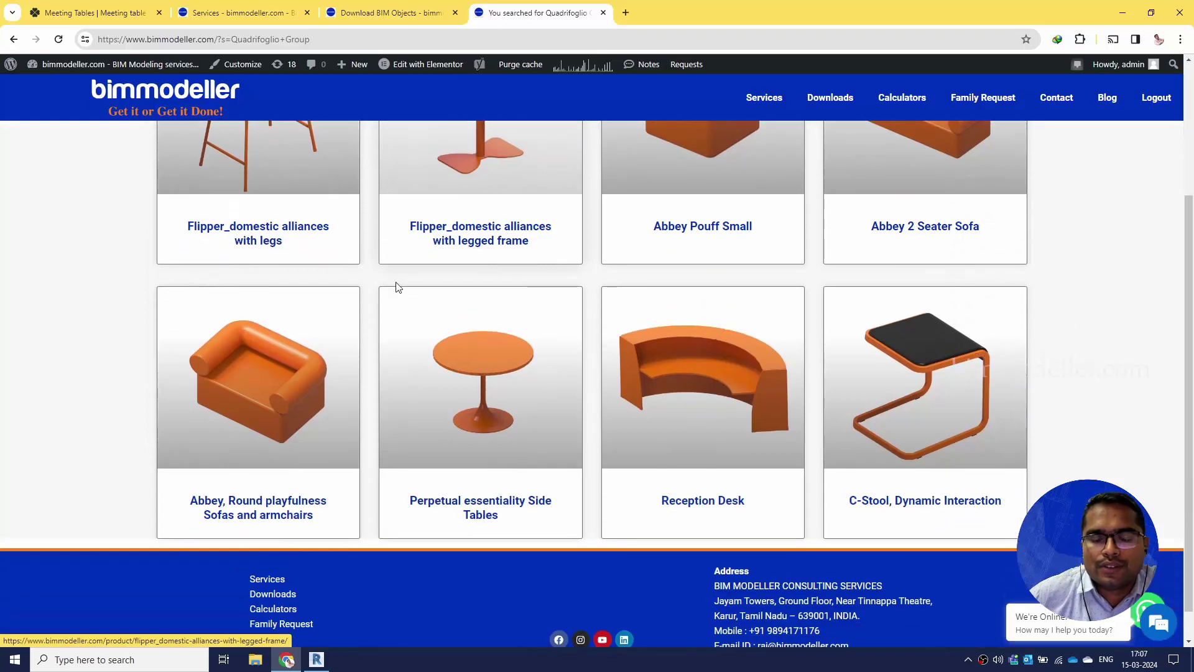
pyautogui.scroll(3, 480, 314)
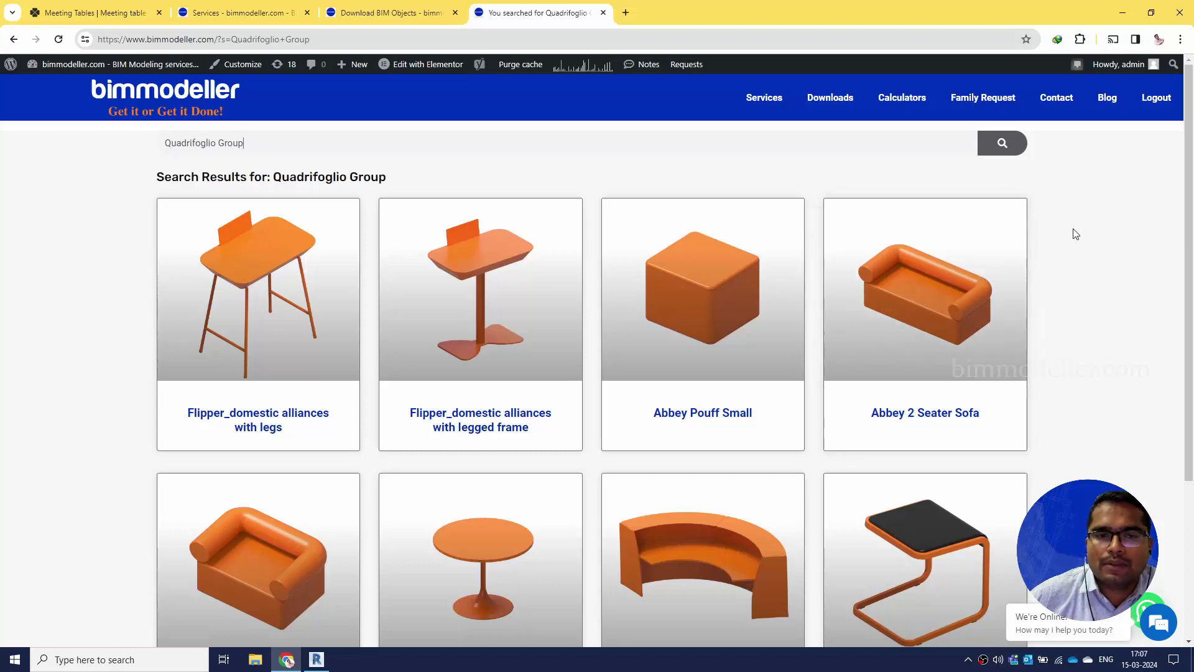
# - Switch to Revit and inspect the two-legged oval table from different angles in the 3D view
pyautogui.click(1123, 11)
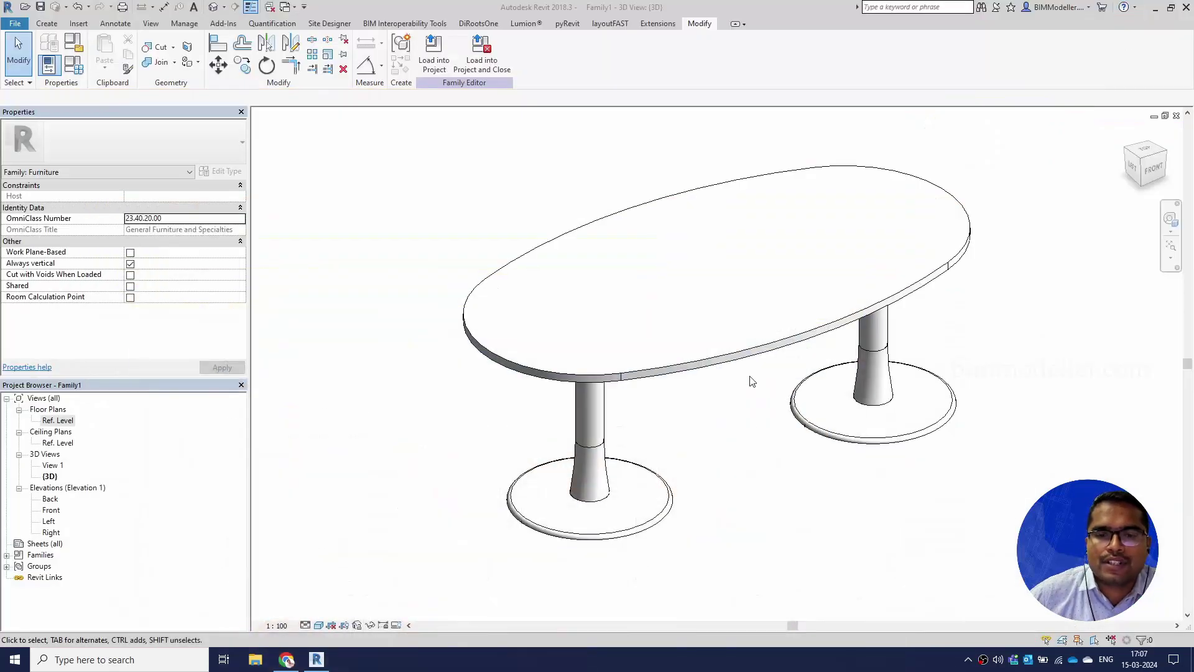
pyautogui.scroll(5, 720, 443)
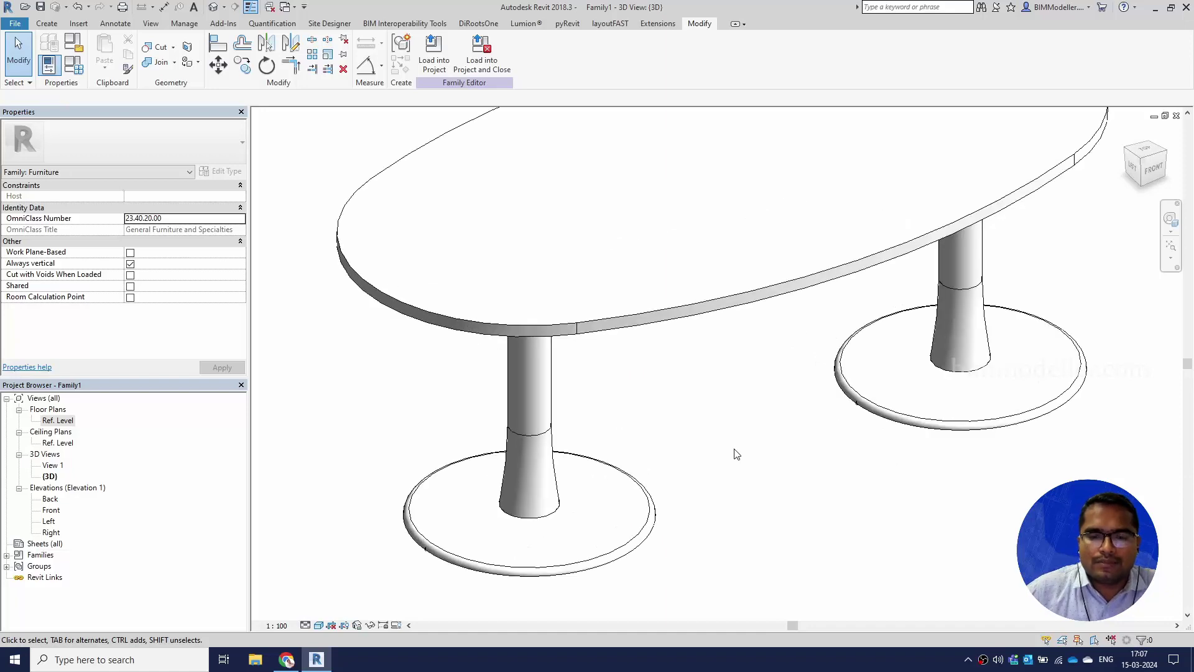
pyautogui.scroll(-3, 676, 436)
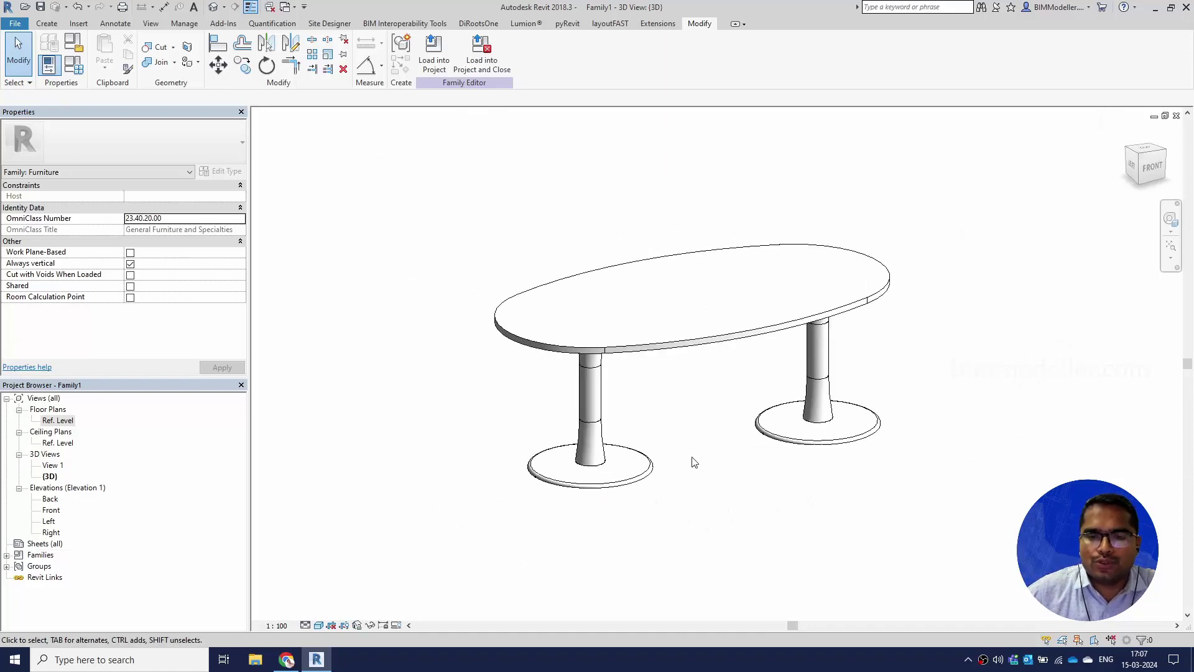
pyautogui.keyDown('shift'); pyautogui.moveTo(896, 484); pyautogui.dragTo(736, 530, button='middle'); pyautogui.keyUp('shift')
pyautogui.scroll(3, 696, 506)
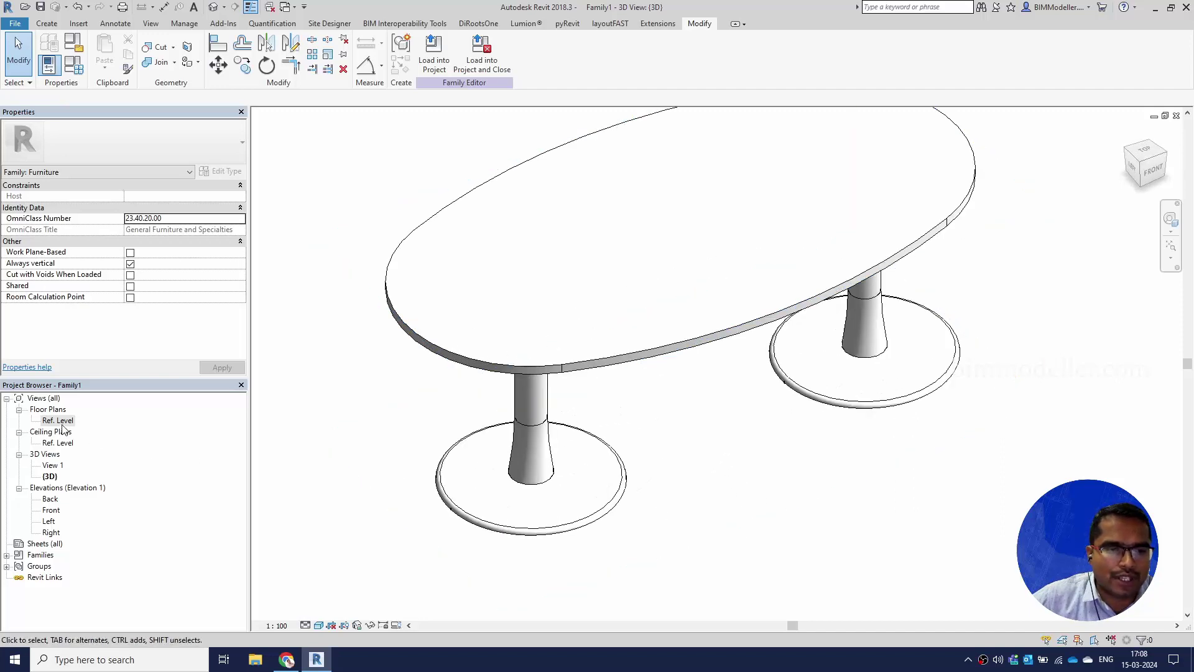
# - Open the Ref. Level floor plan and confirm Furniture as the family category
pyautogui.doubleClick(59, 422)
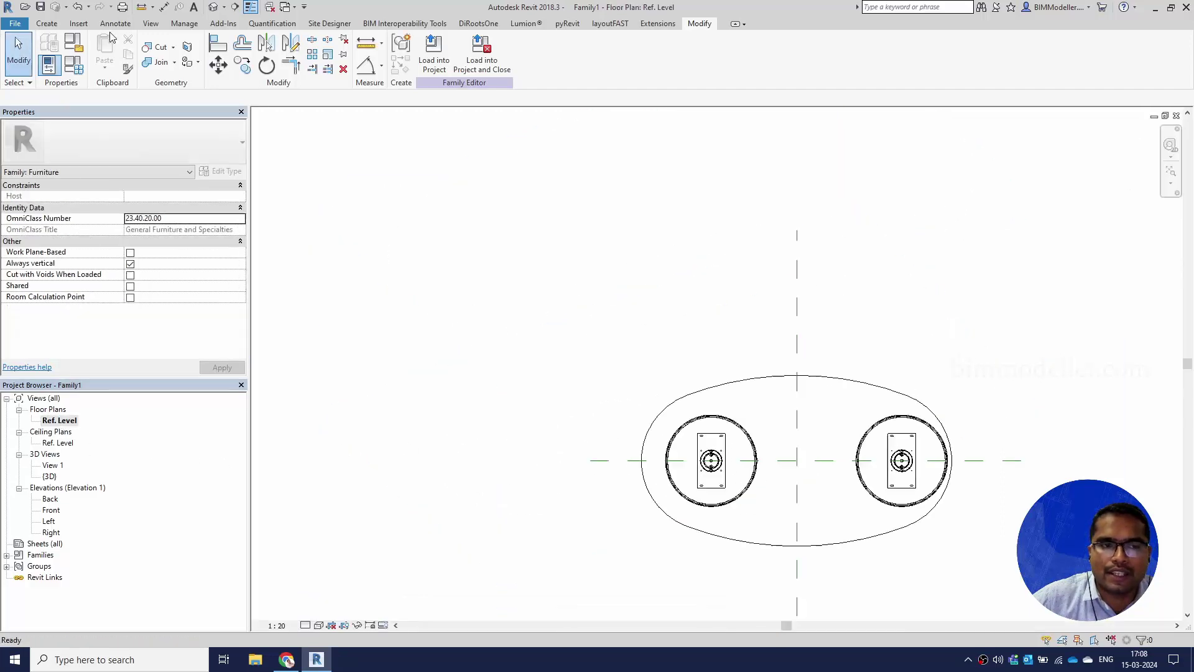
pyautogui.click(76, 44)
pyautogui.click(543, 341)
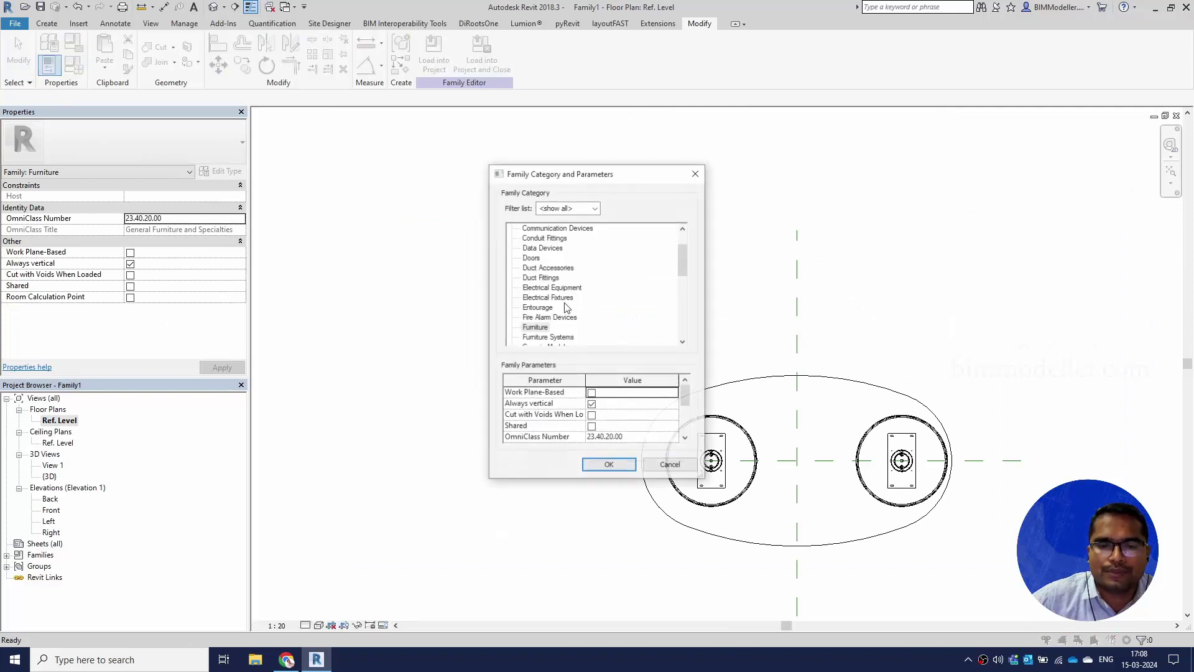
pyautogui.doubleClick(535, 327)
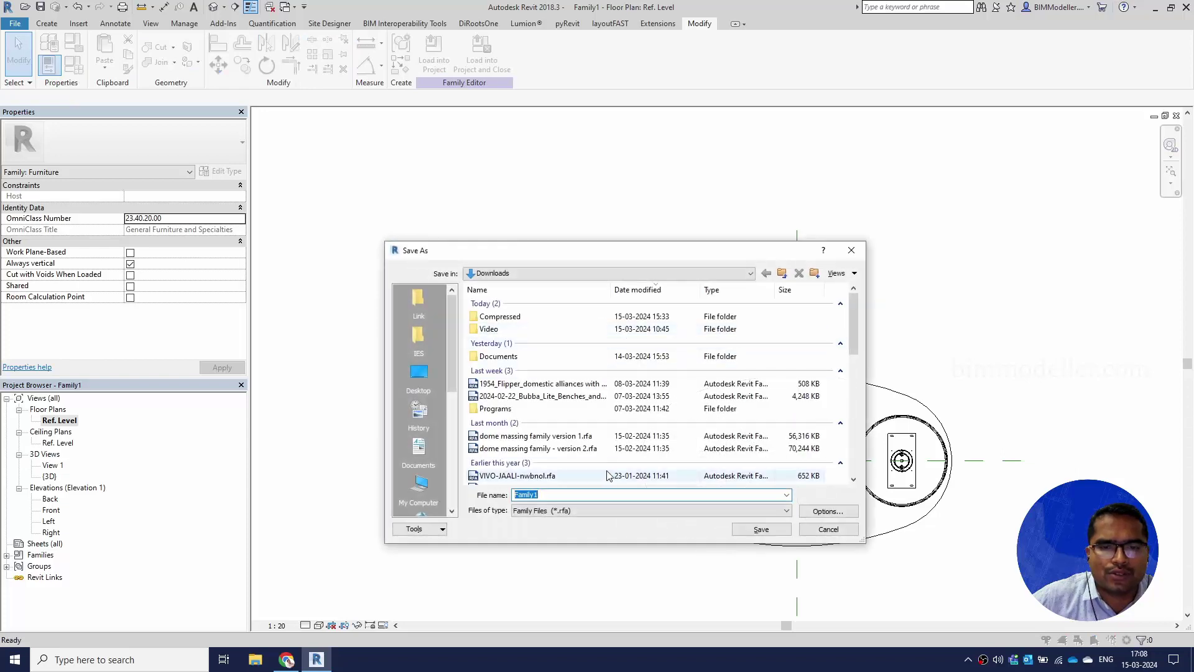
# - Save the family to the Desktop under the file name Table
pyautogui.click(432, 393)
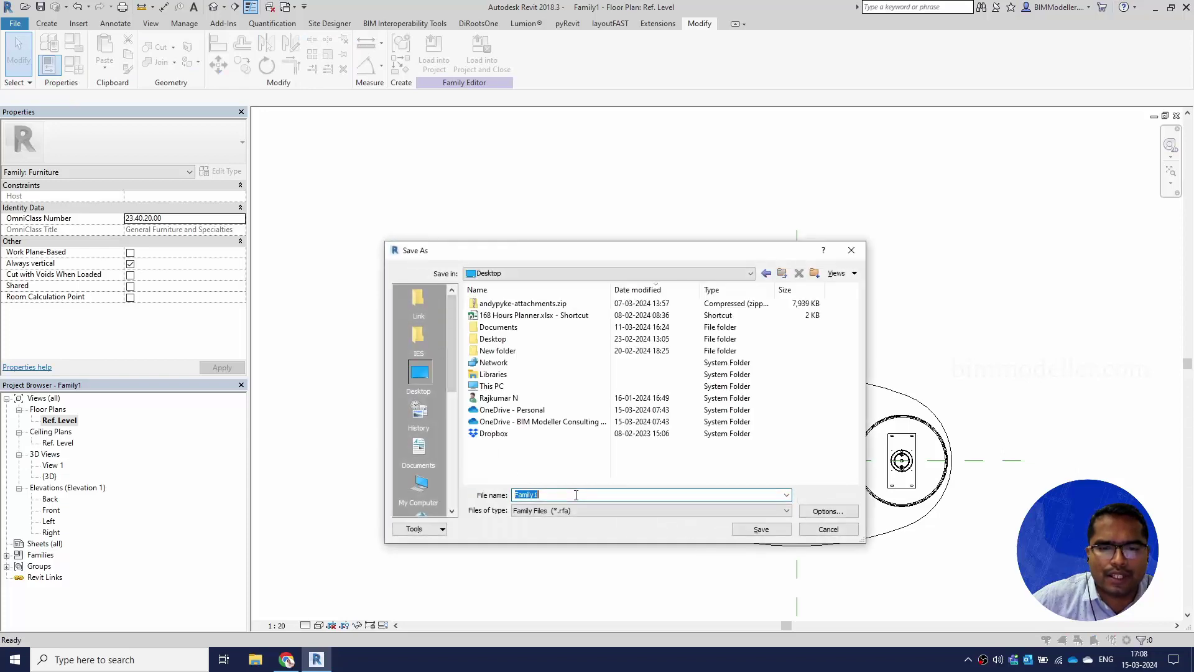
pyautogui.write('GTab')
pyautogui.press('BackSpace')
pyautogui.press('BackSpace')
pyautogui.press('BackSpace')
pyautogui.press('BackSpace')
pyautogui.write('Table')
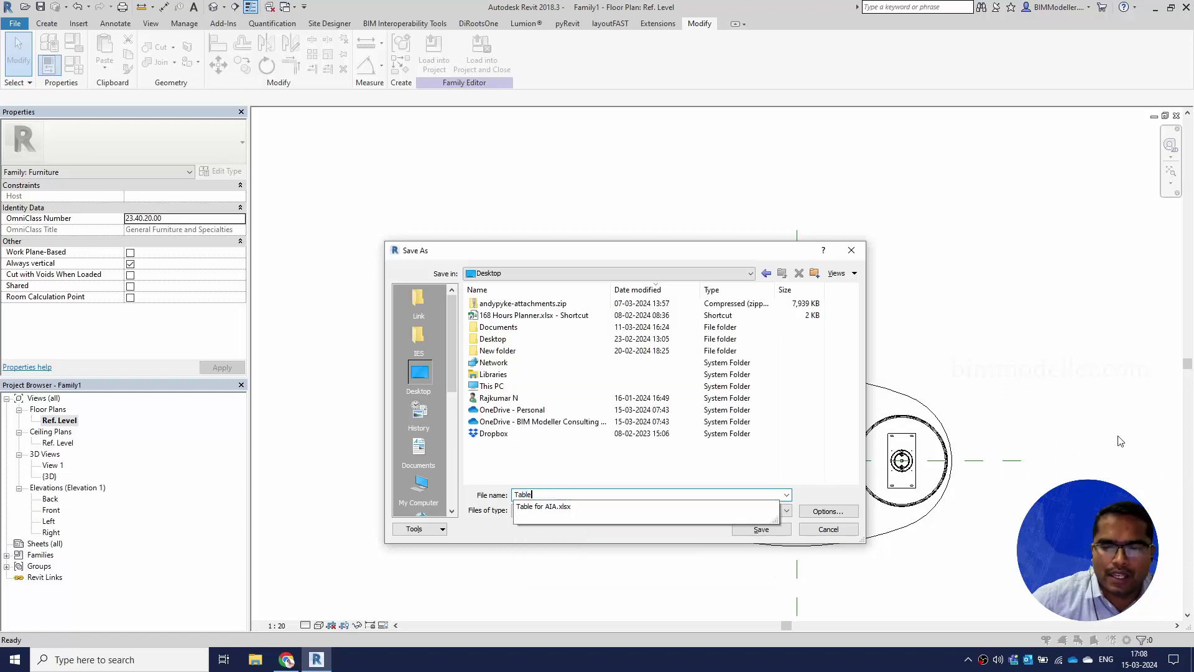
pyautogui.click(853, 509)
pyautogui.click(625, 485)
pyautogui.click(755, 529)
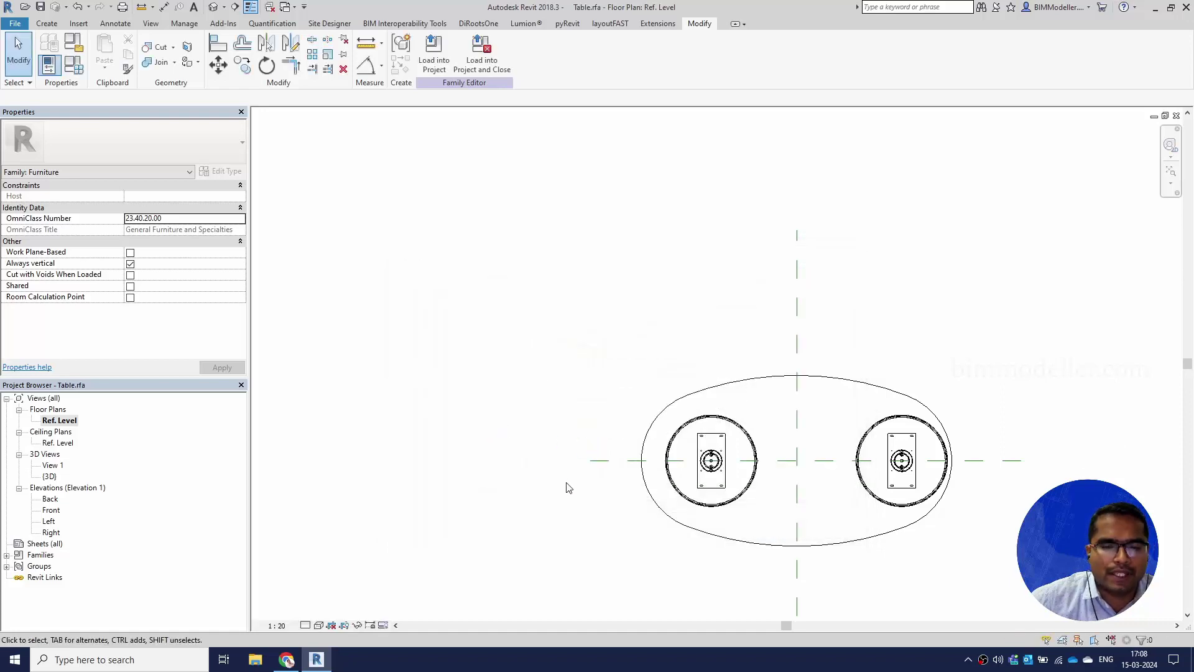
# - Examine the table in the Ref. Level plan and in the Front elevation, including the column and top plate profile
pyautogui.moveTo(566, 487); pyautogui.dragTo(461, 451, button='middle')
pyautogui.scroll(2, 864, 488)
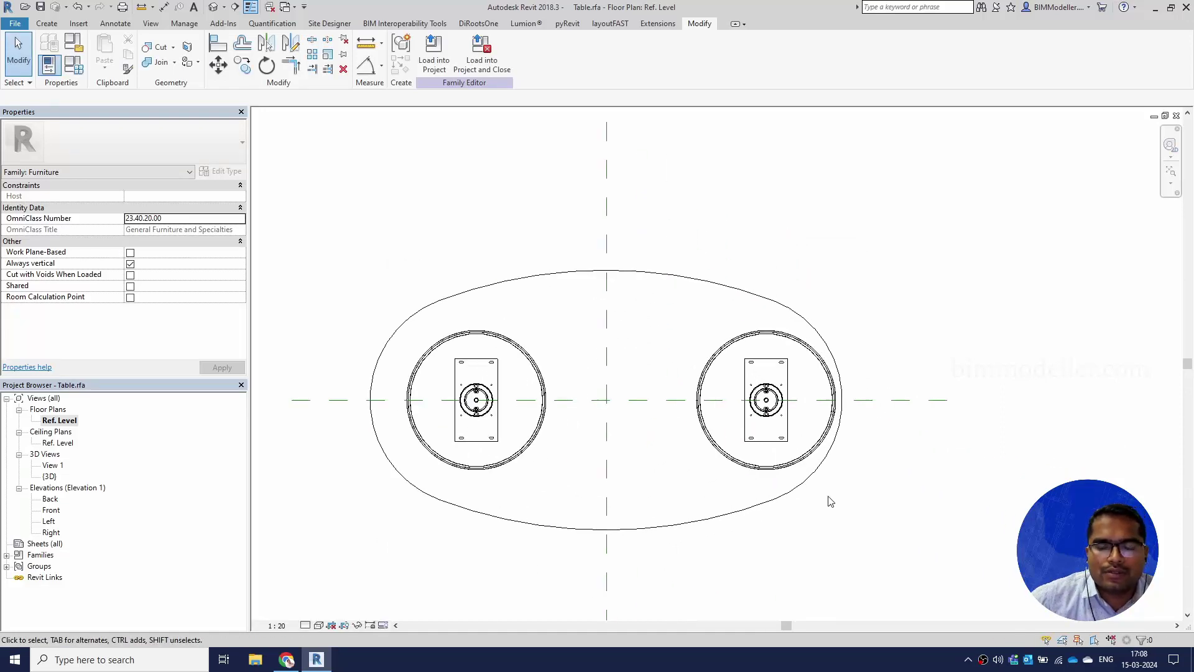
pyautogui.moveTo(812, 507); pyautogui.dragTo(847, 504, button='middle')
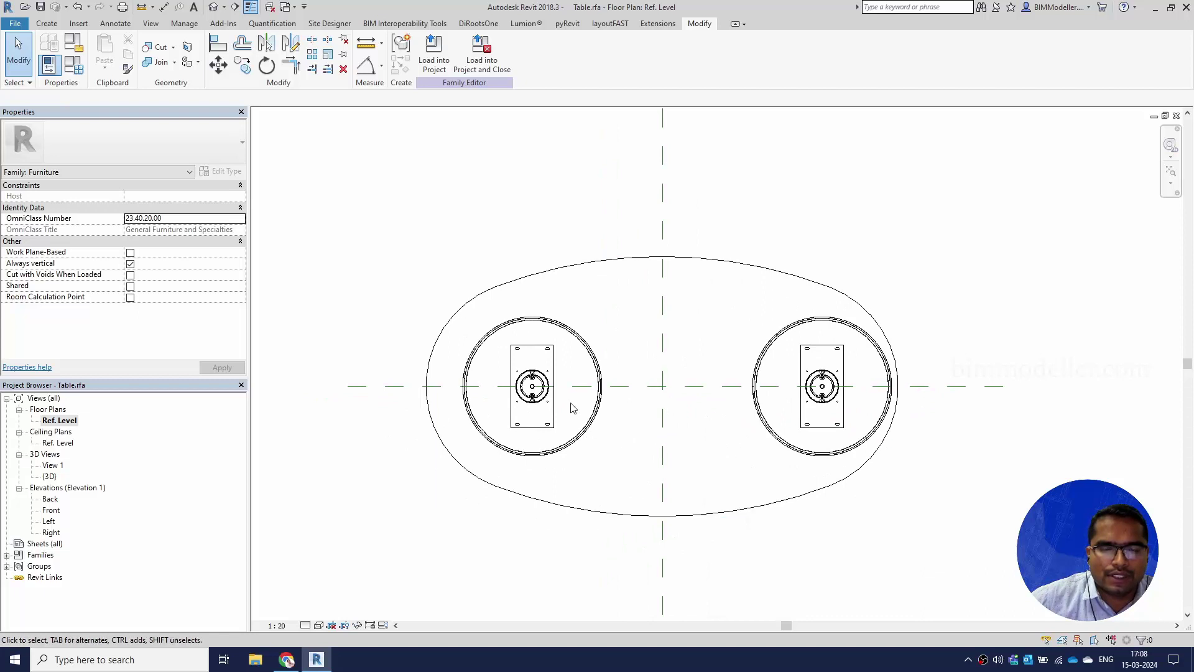
pyautogui.doubleClick(47, 510)
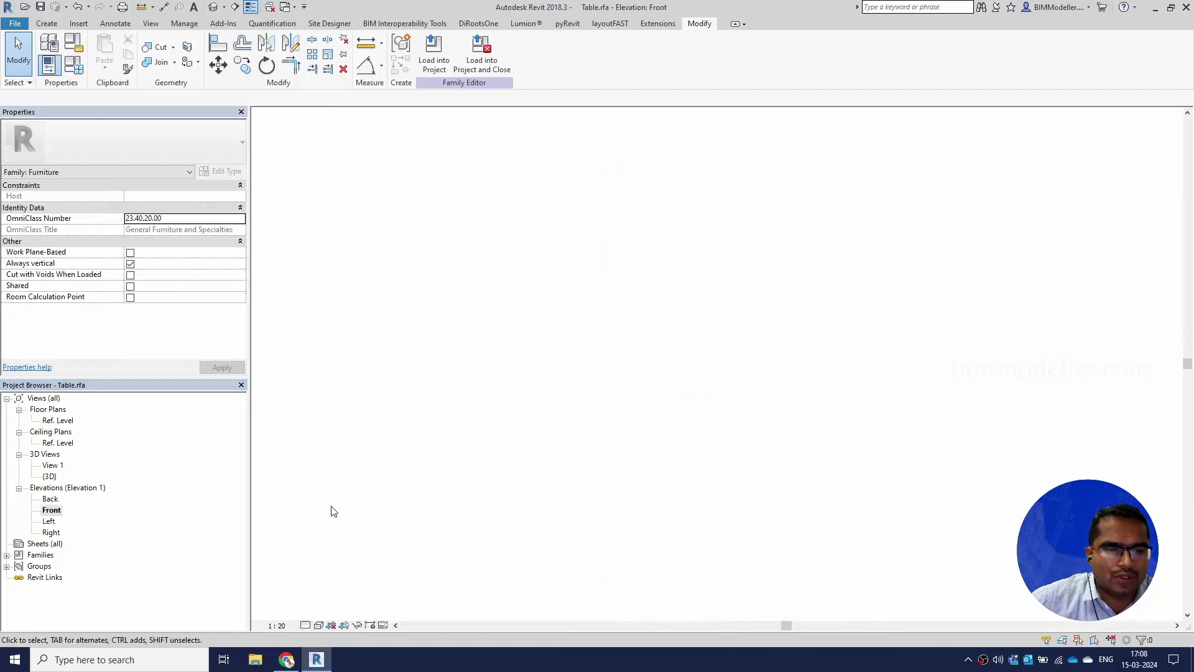
pyautogui.scroll(3, 674, 327)
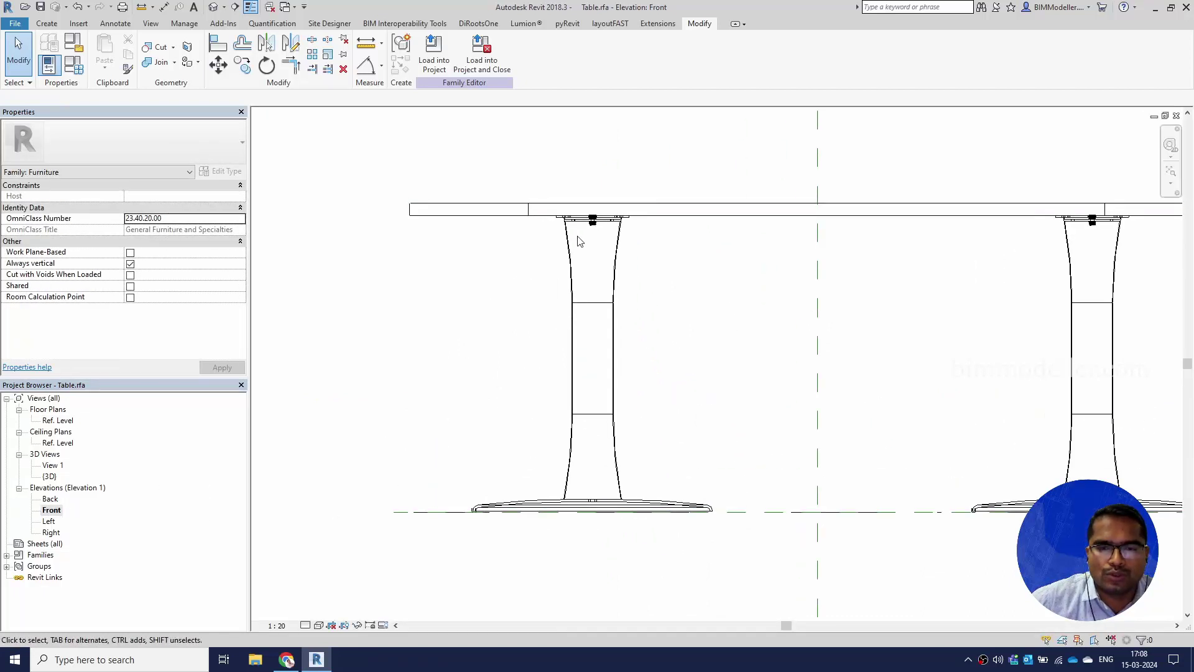
pyautogui.scroll(4, 598, 272)
pyautogui.scroll(-6, 655, 201)
pyautogui.moveTo(560, 381); pyautogui.dragTo(512, 464, button='middle')
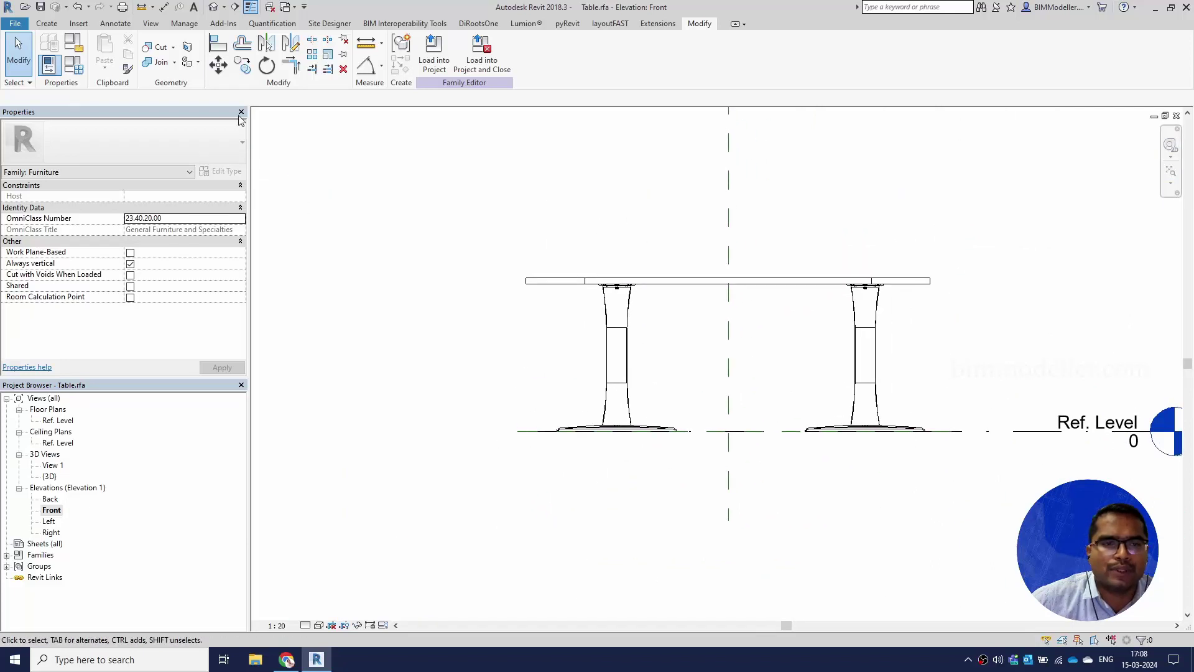
# - Start a Revolve and trace an arc boundary along the flared upper part of the first column, on the side facing the table's centre
pyautogui.click(59, 25)
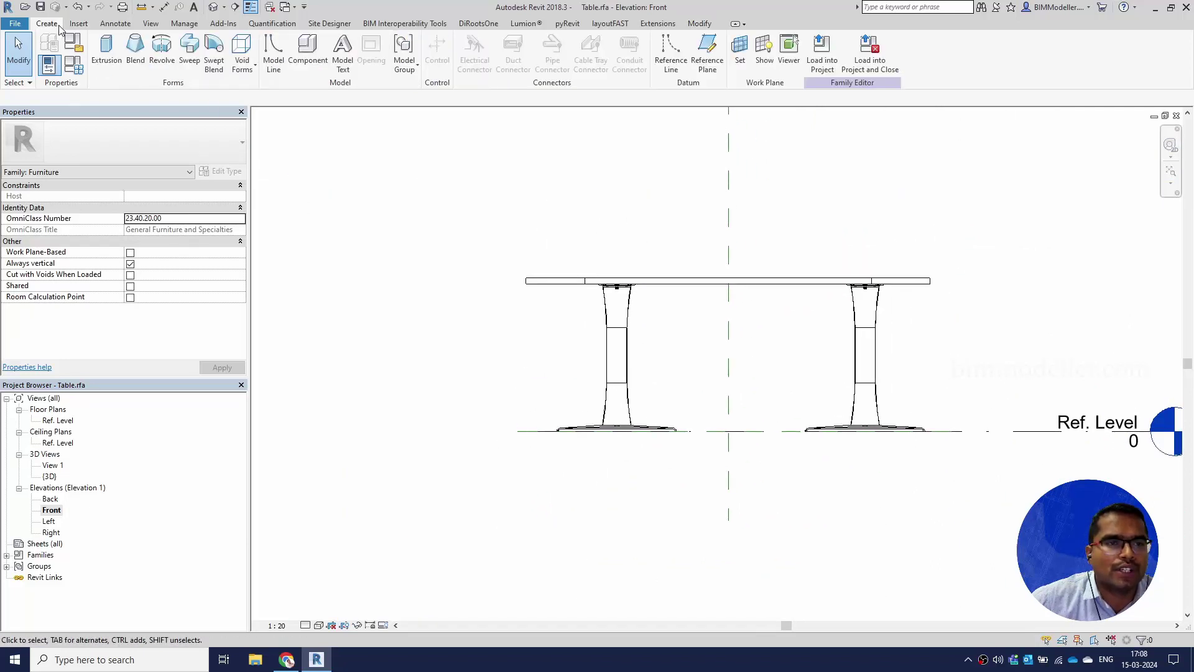
pyautogui.click(163, 59)
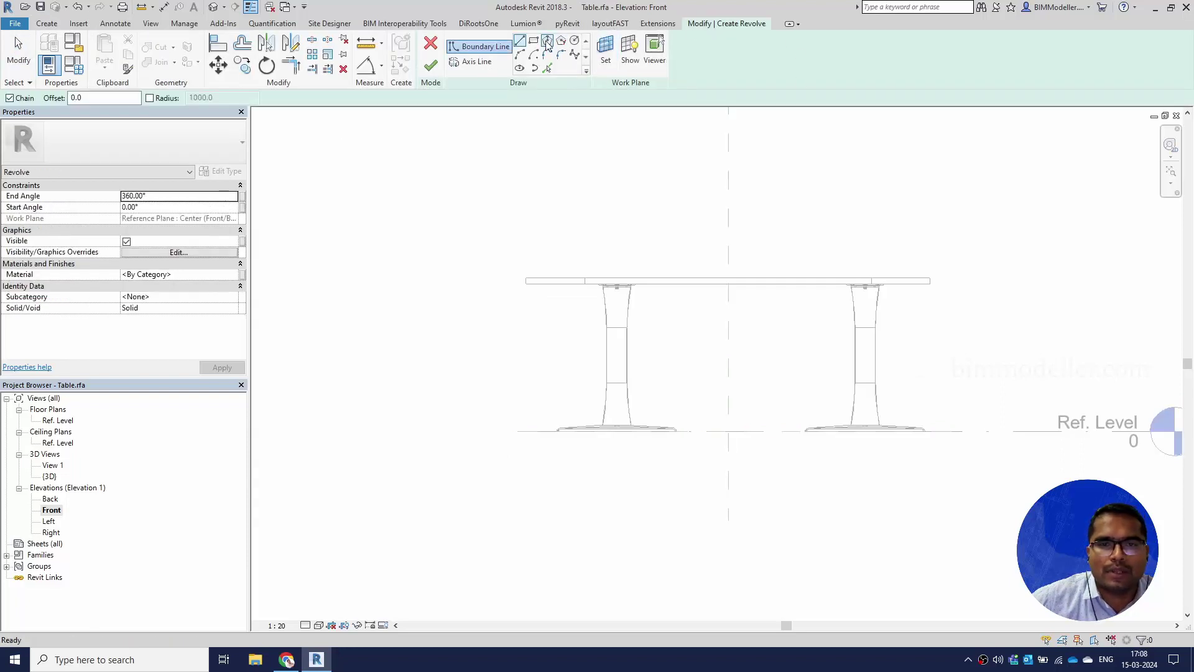
pyautogui.click(521, 56)
pyautogui.scroll(8, 629, 256)
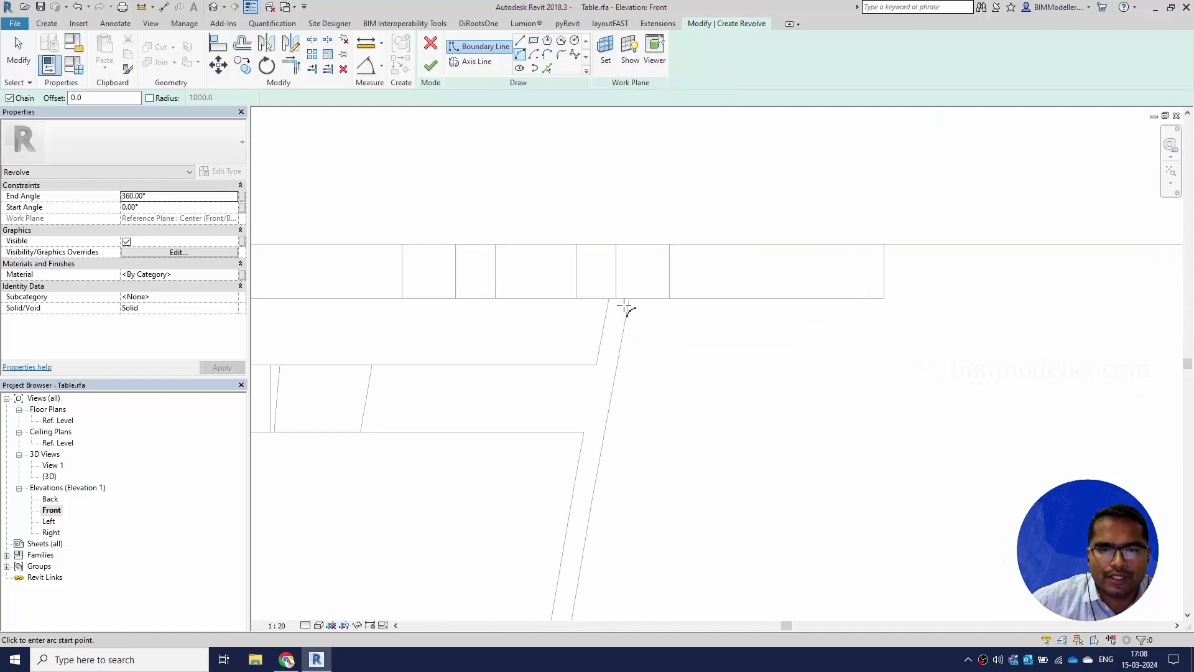
pyautogui.click(629, 298)
pyautogui.moveTo(612, 383); pyautogui.dragTo(661, 226, button='middle')
pyautogui.scroll(-8, 665, 299)
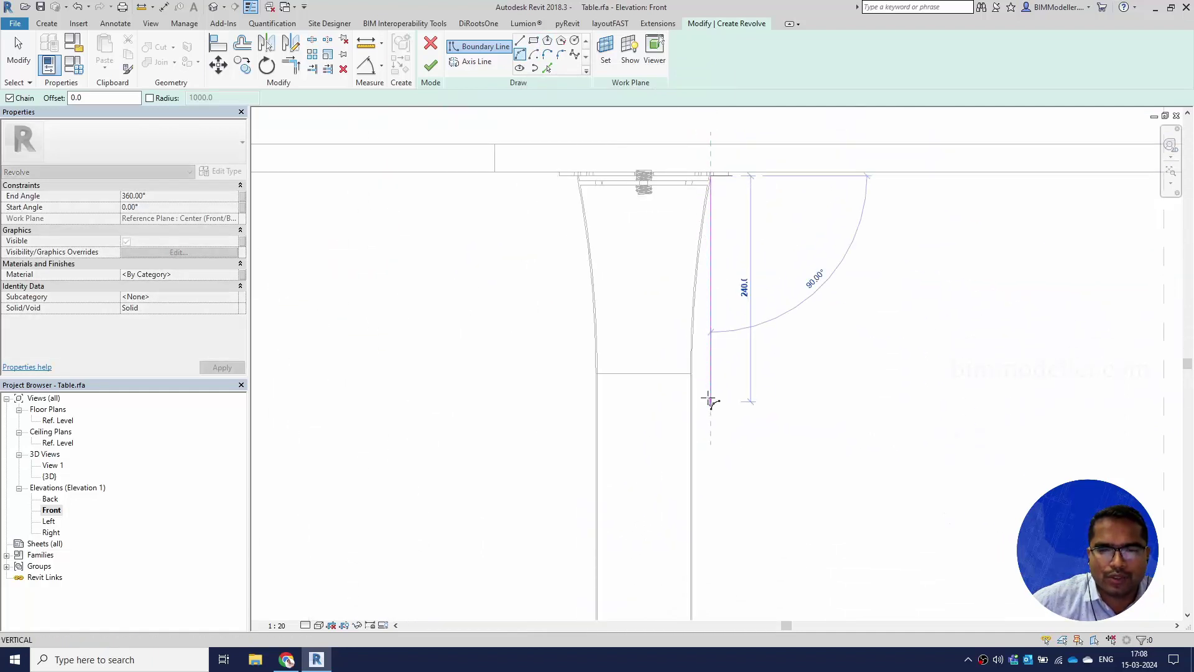
pyautogui.scroll(5, 691, 373)
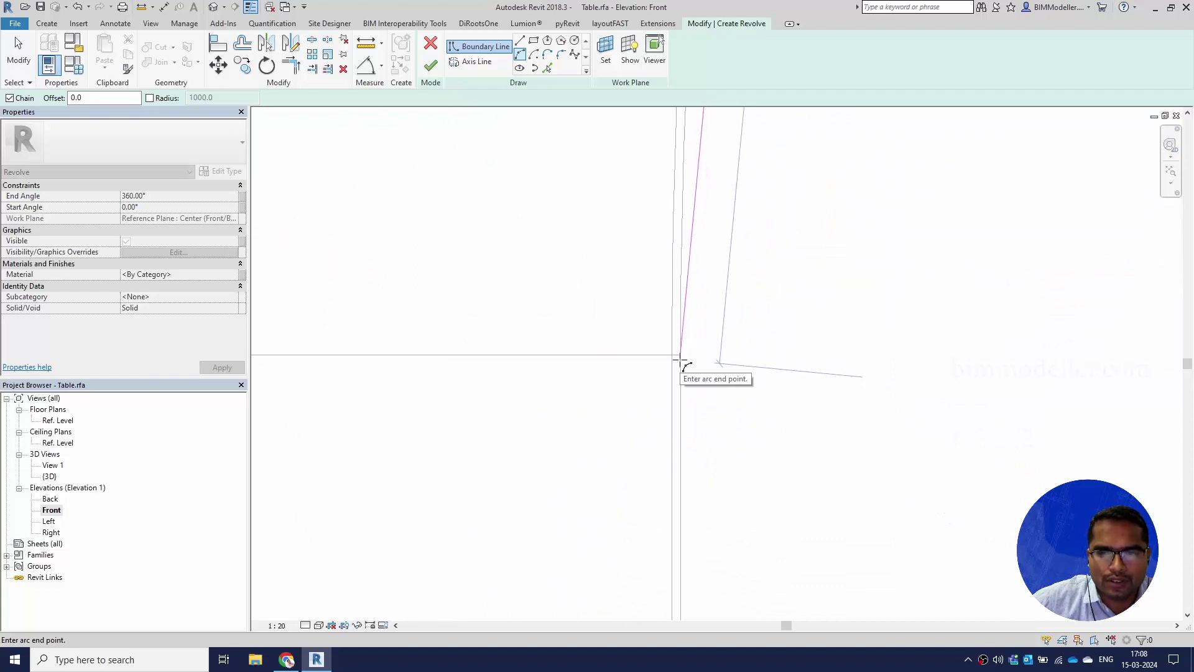
pyautogui.click(681, 356)
pyautogui.scroll(-5, 701, 214)
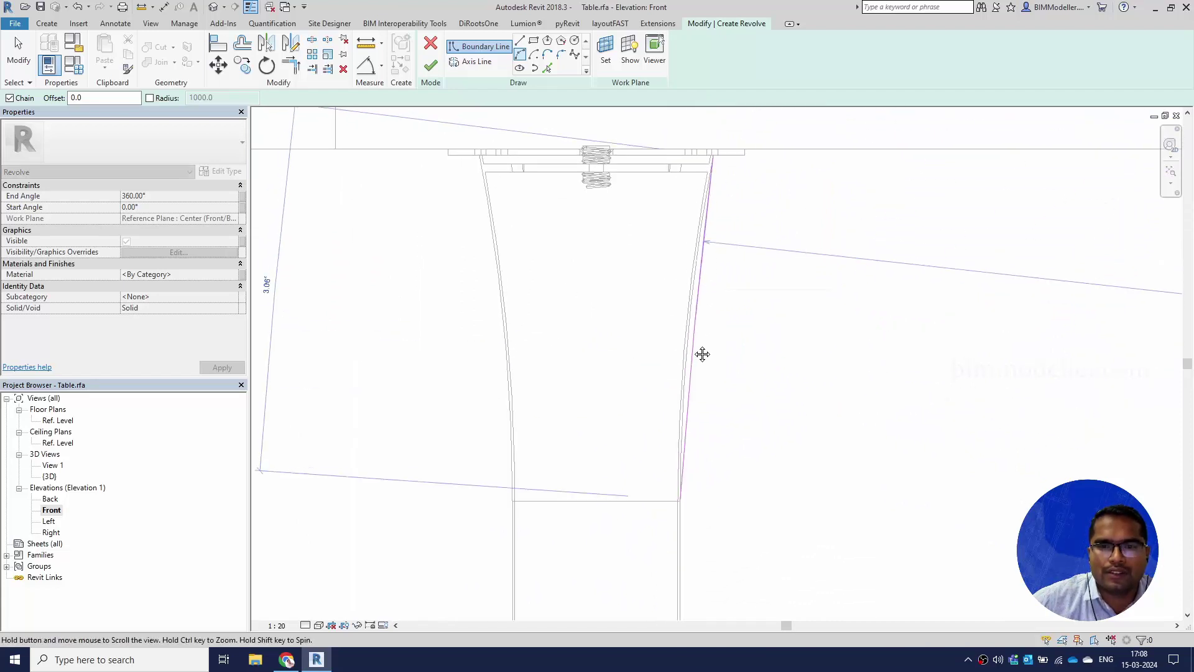
pyautogui.click(689, 322)
# - Draw the next arc boundary from the base of the upper flare to the lower end of the column's middle section
pyautogui.scroll(3, 701, 227)
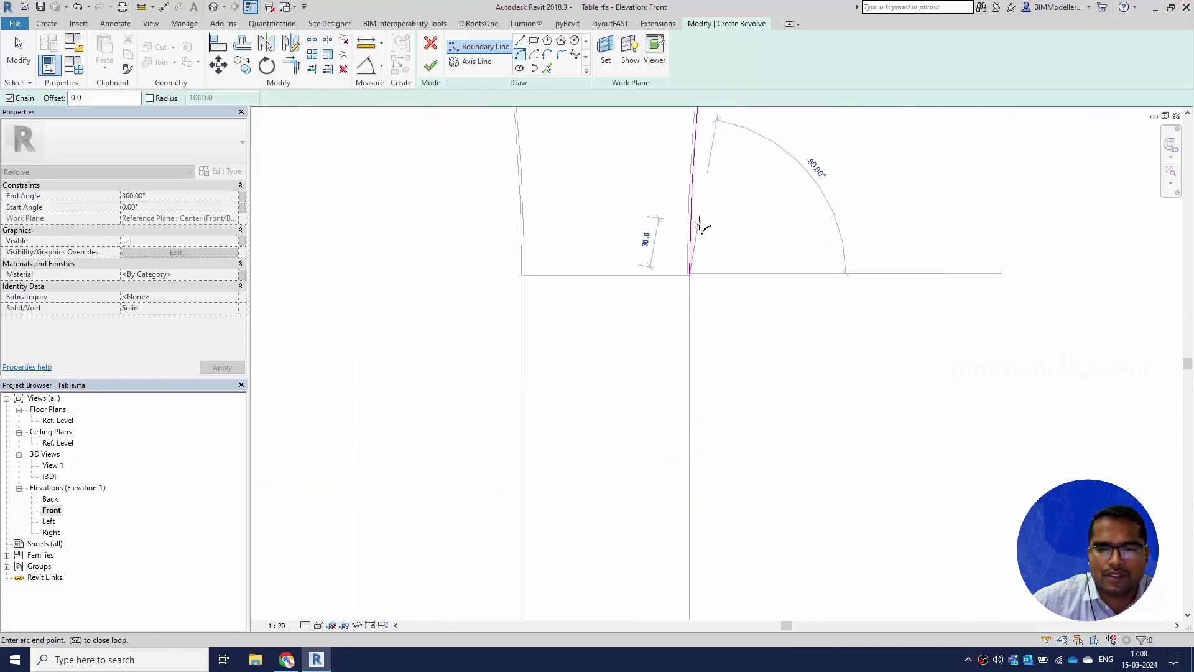
pyautogui.scroll(-4, 723, 330)
pyautogui.scroll(4, 697, 367)
pyautogui.scroll(4, 696, 367)
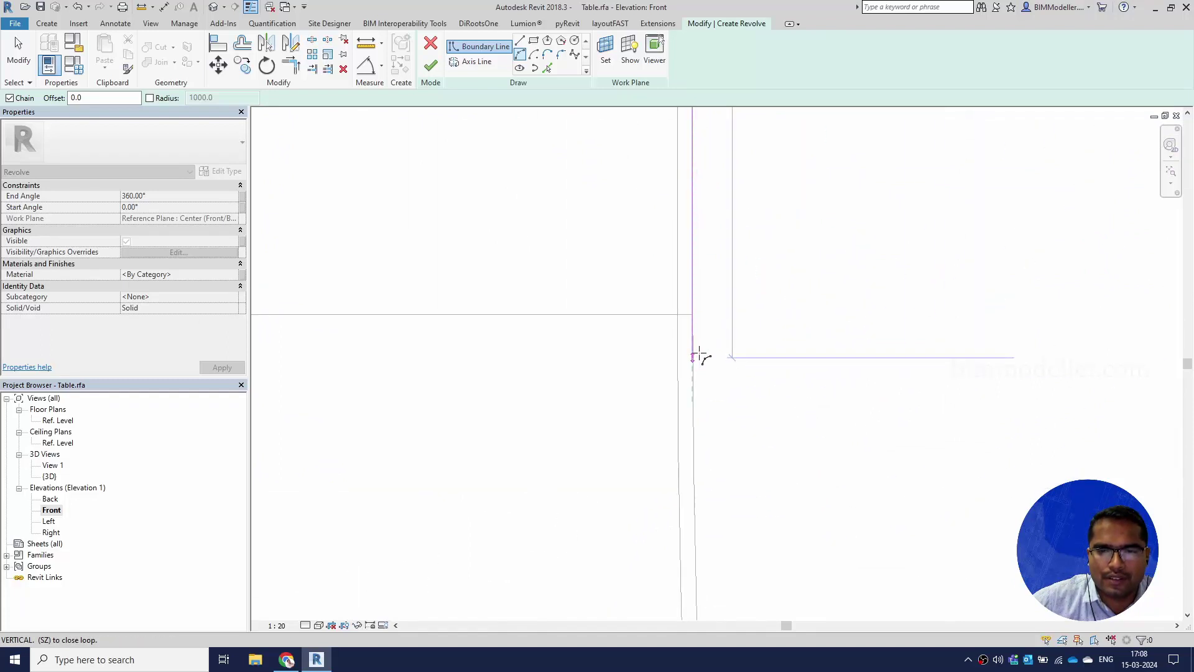
pyautogui.click(692, 314)
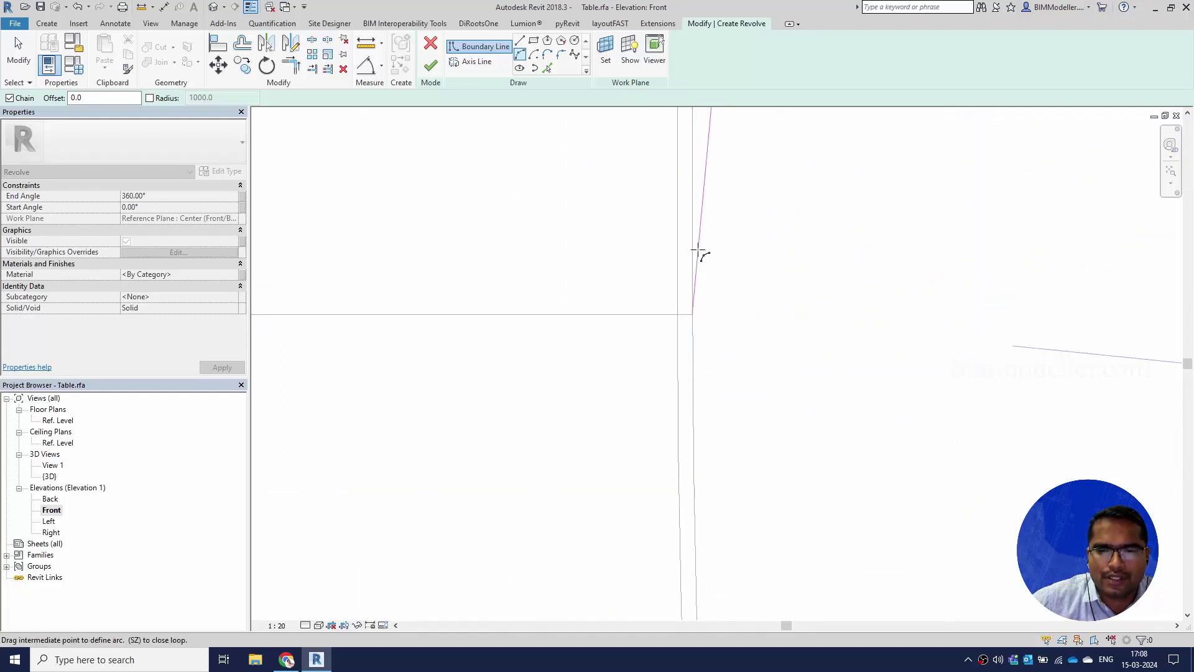
pyautogui.scroll(-4, 709, 218)
pyautogui.scroll(6, 721, 485)
pyautogui.scroll(3, 711, 460)
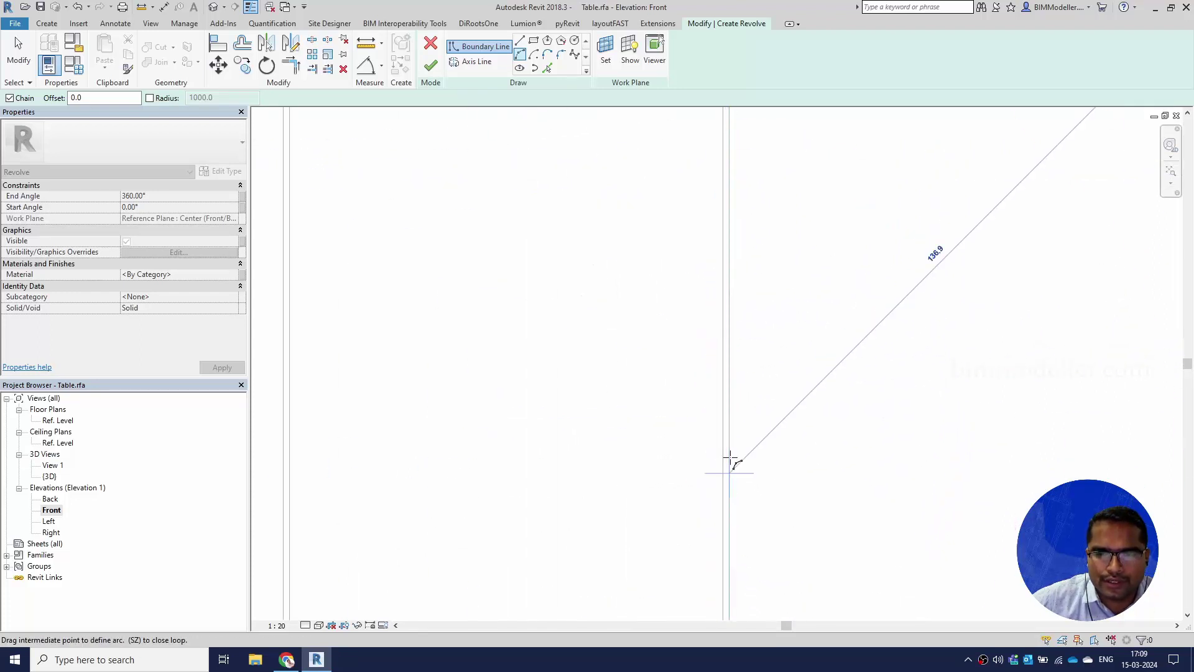
pyautogui.click(731, 461)
pyautogui.press('Escape')
# - Reshape the middle section's arc by moving its midpoint onto the column edge so it runs nearly straight
pyautogui.scroll(-3, 659, 435)
pyautogui.click(878, 467)
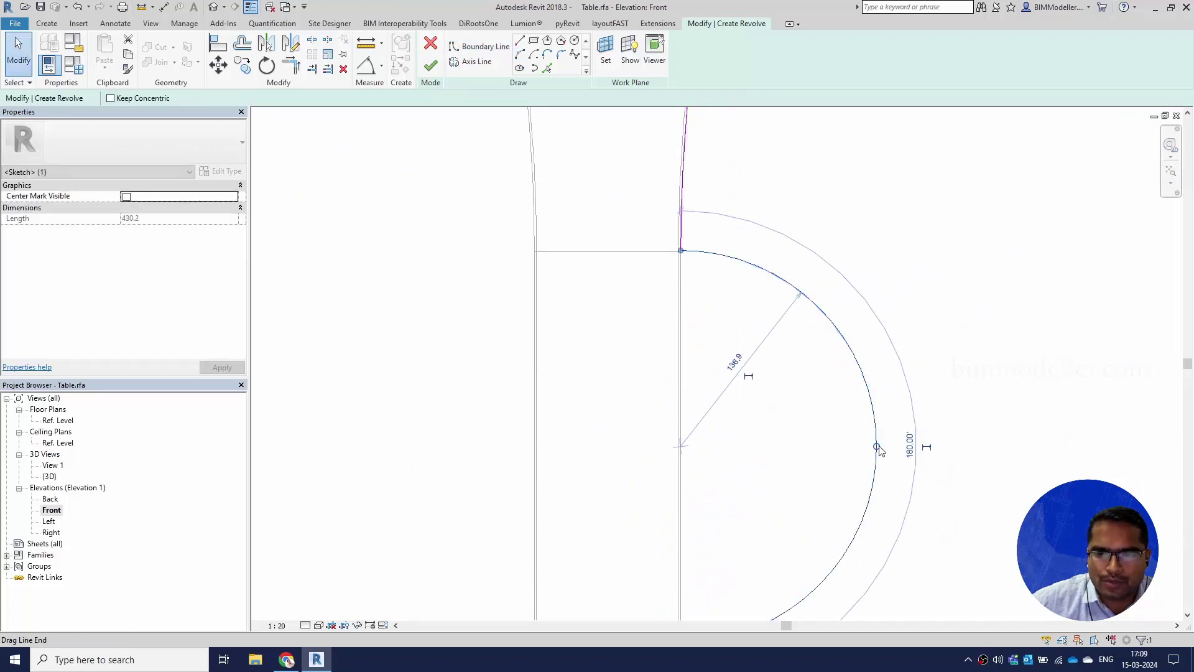
pyautogui.hotkey('ctrl', 'z')
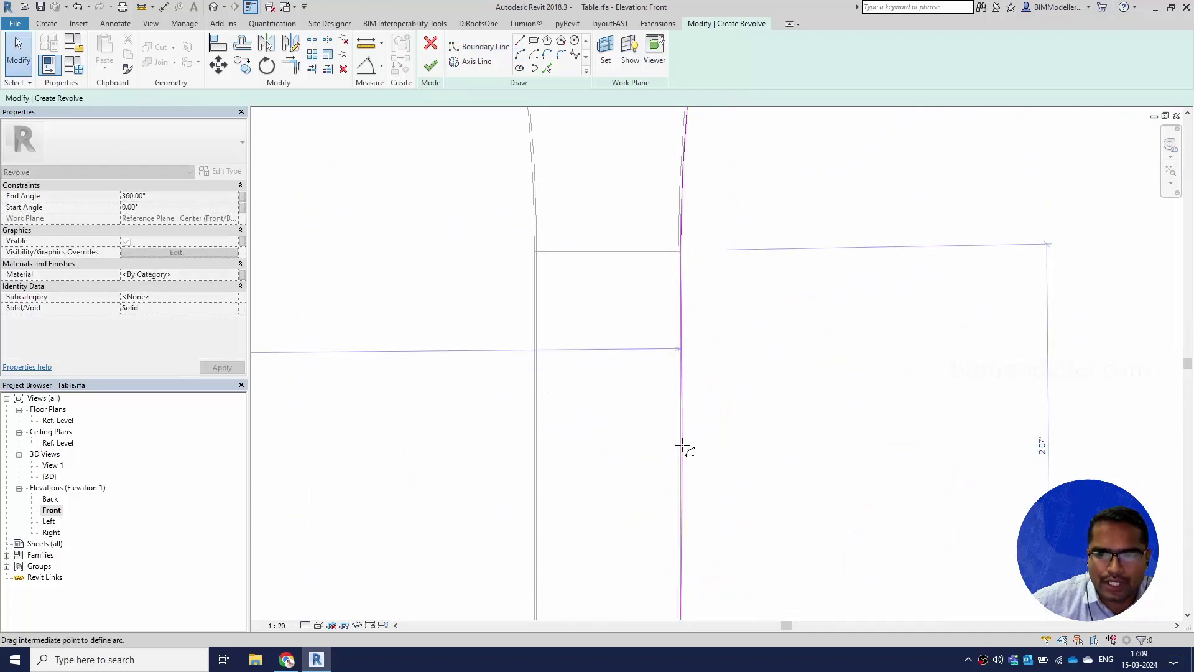
pyautogui.scroll(5, 681, 446)
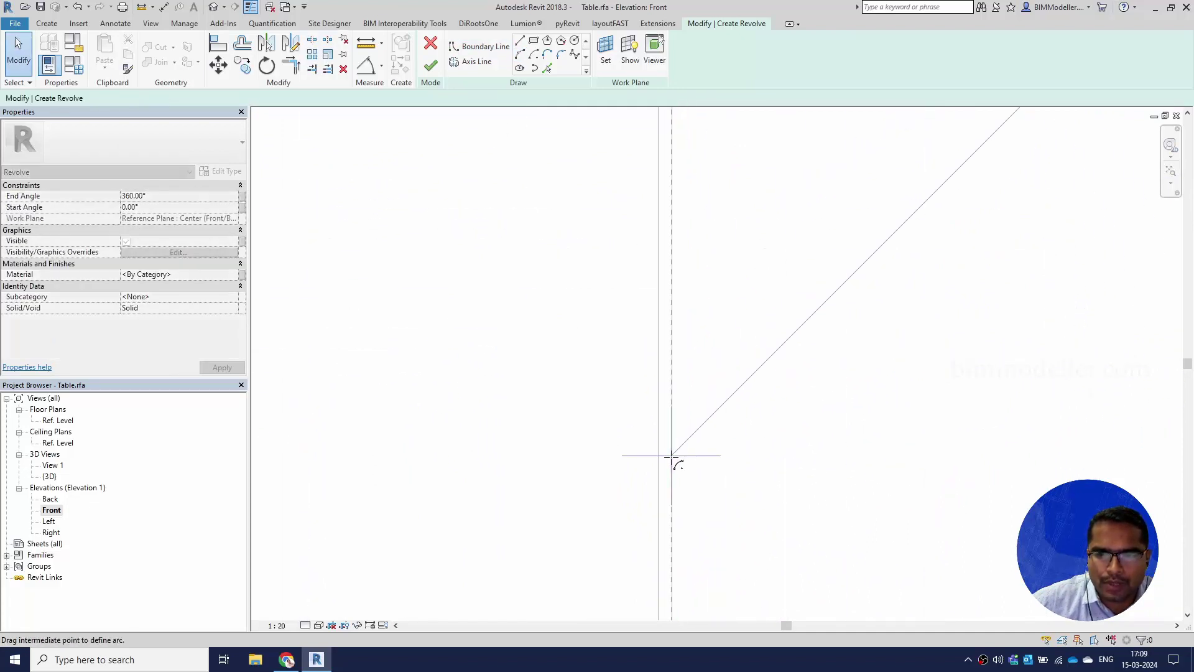
pyautogui.click(747, 444)
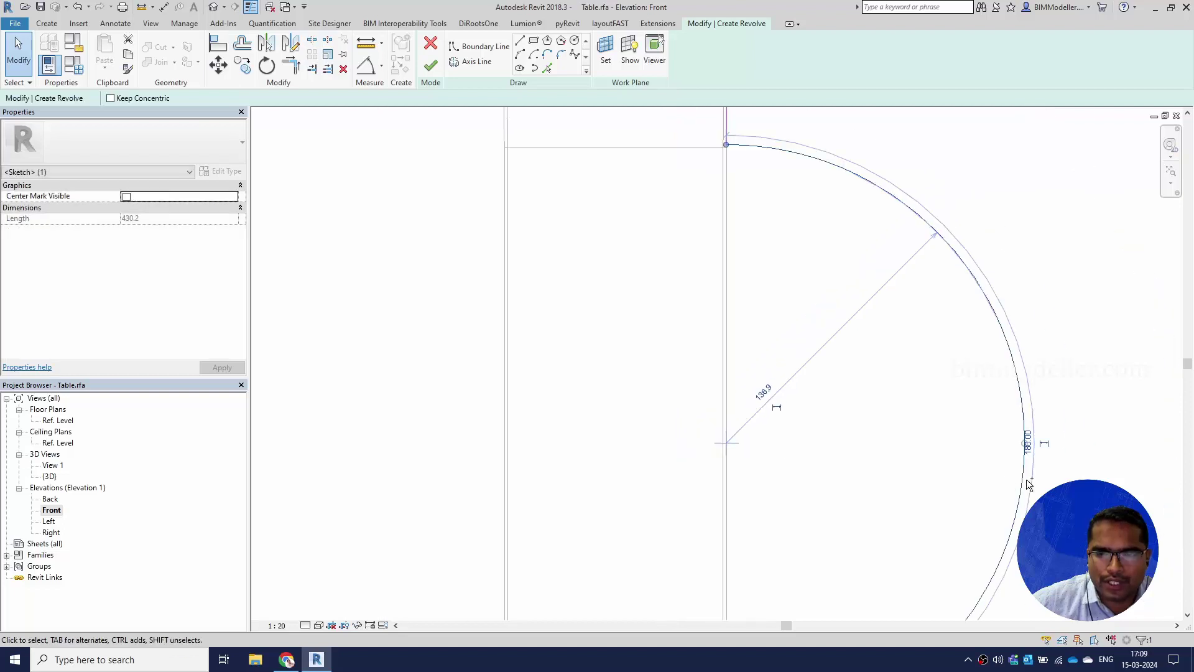
pyautogui.scroll(5, 747, 467)
pyautogui.press('Escape')
pyautogui.click(671, 453)
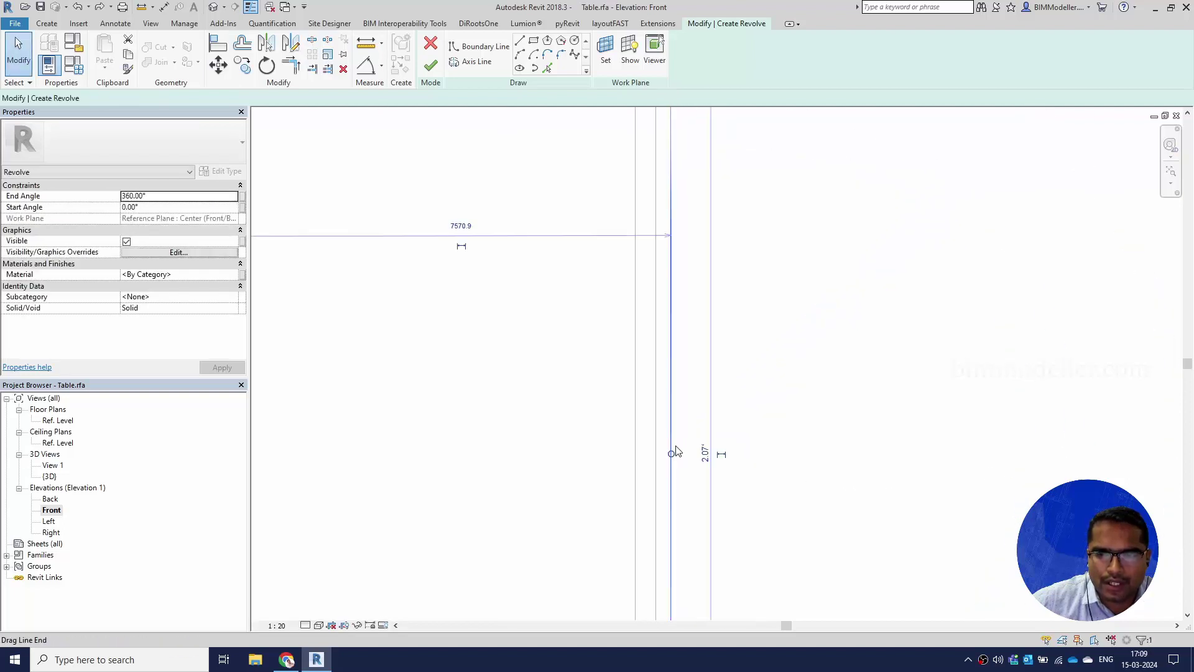
pyautogui.moveTo(672, 459); pyautogui.dragTo(662, 464)
pyautogui.scroll(-5, 666, 435)
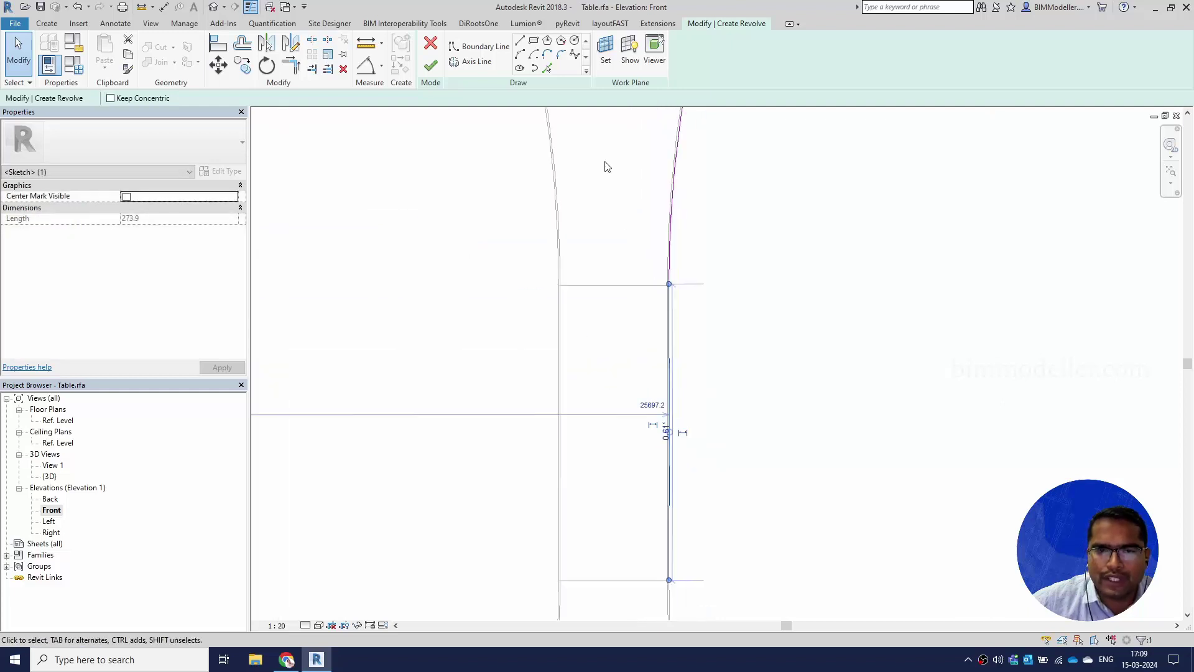
# - Draw an arc boundary along the column's lower flare, from the end of the middle section down to the base plate
pyautogui.click(520, 55)
pyautogui.scroll(-3, 675, 298)
pyautogui.scroll(4, 693, 419)
pyautogui.click(644, 353)
pyautogui.scroll(5, 654, 526)
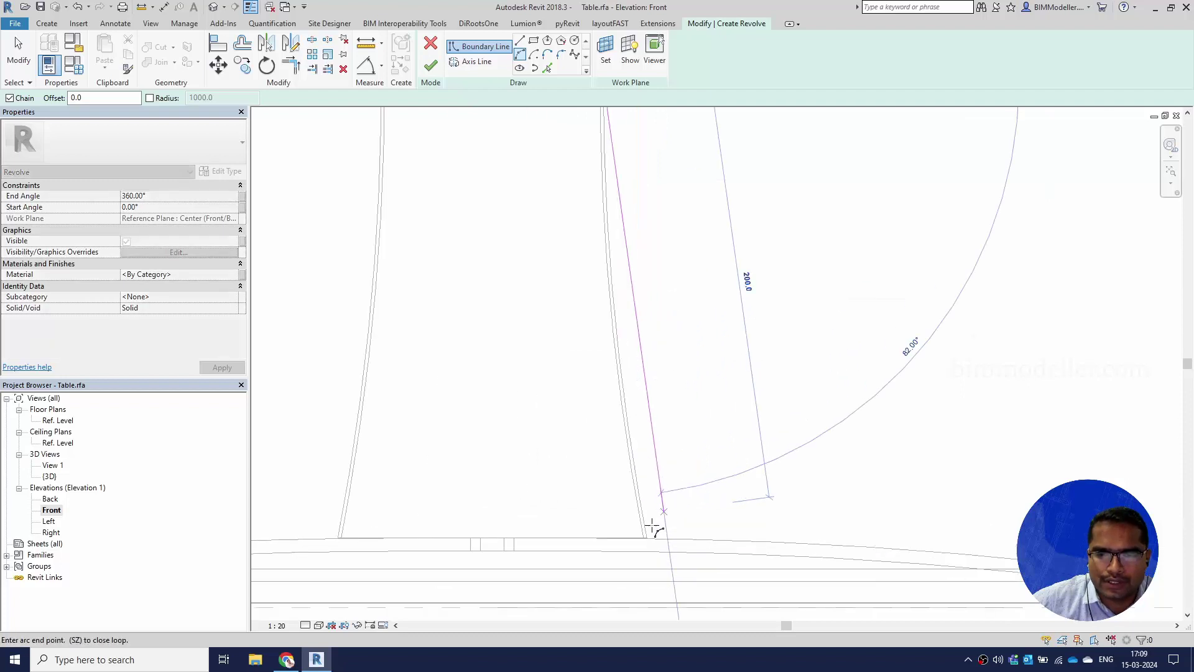
pyautogui.click(633, 579)
pyautogui.click(596, 359)
pyautogui.scroll(-3, 630, 439)
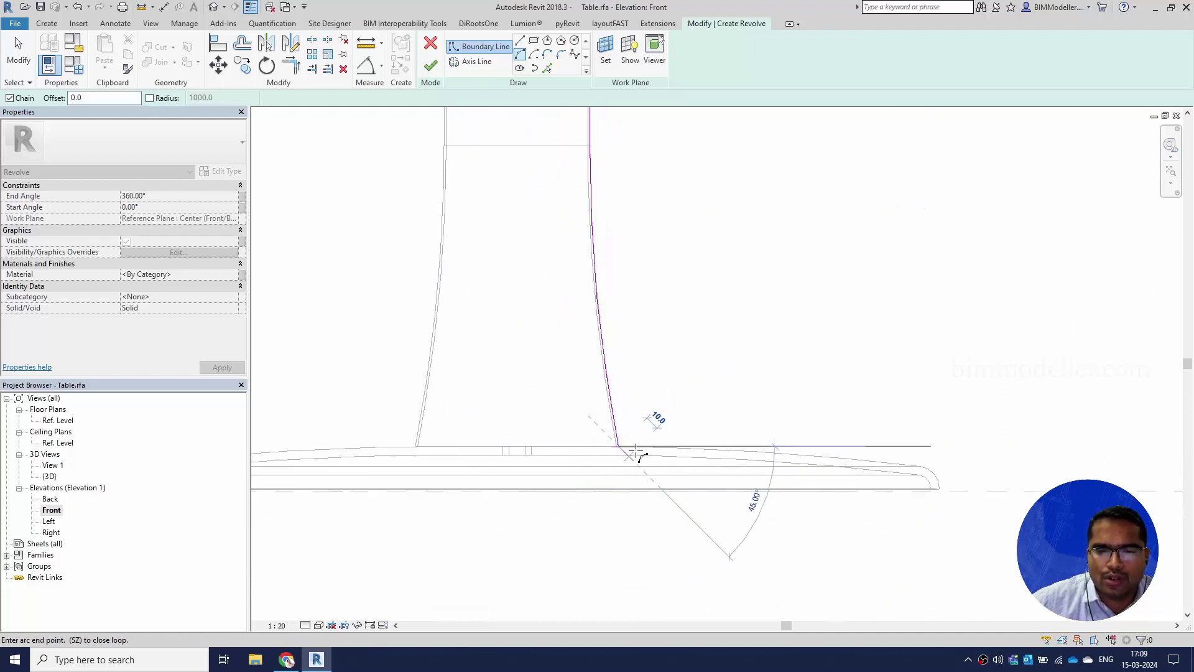
# - Draw an arc boundary along the base plate's upper surface, from the foot of the column to the start of the rounded rim
pyautogui.scroll(3, 629, 458)
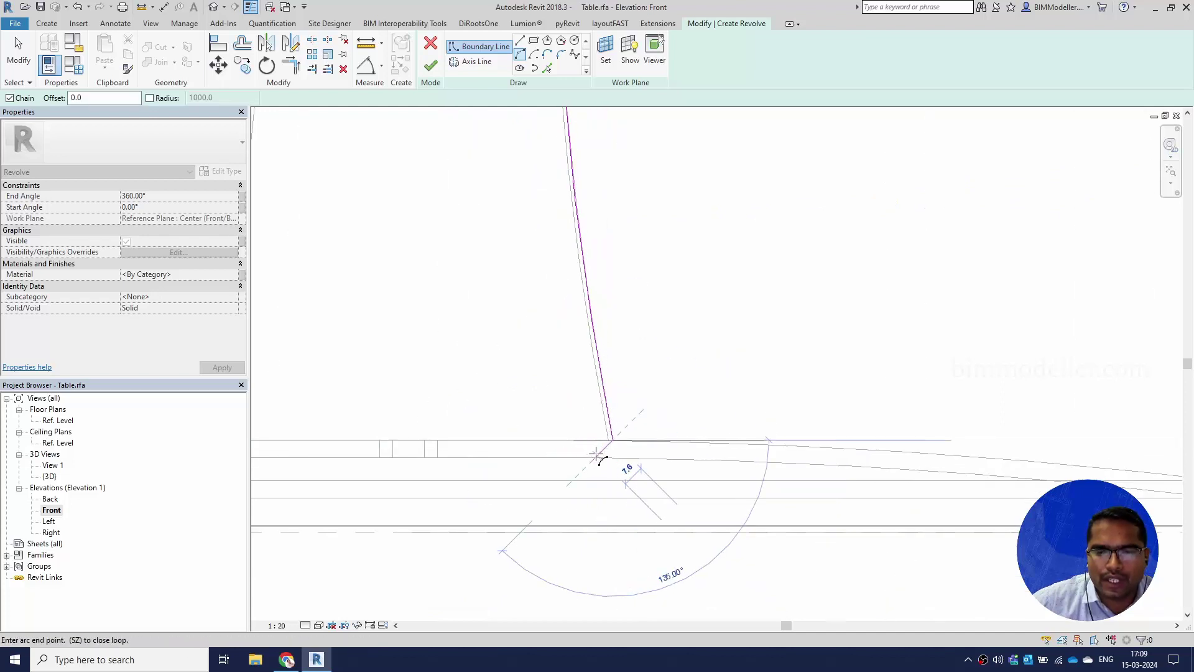
pyautogui.scroll(-3, 599, 456)
pyautogui.moveTo(646, 472); pyautogui.dragTo(686, 534, button='middle')
pyautogui.scroll(4, 830, 547)
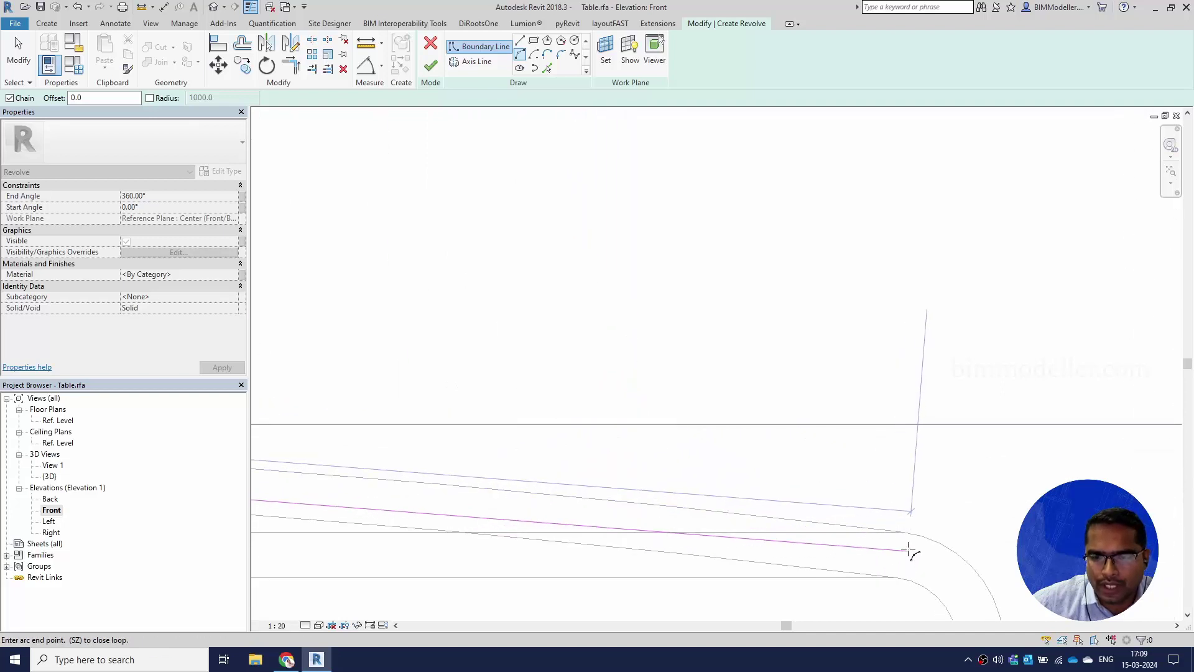
pyautogui.scroll(3, 899, 532)
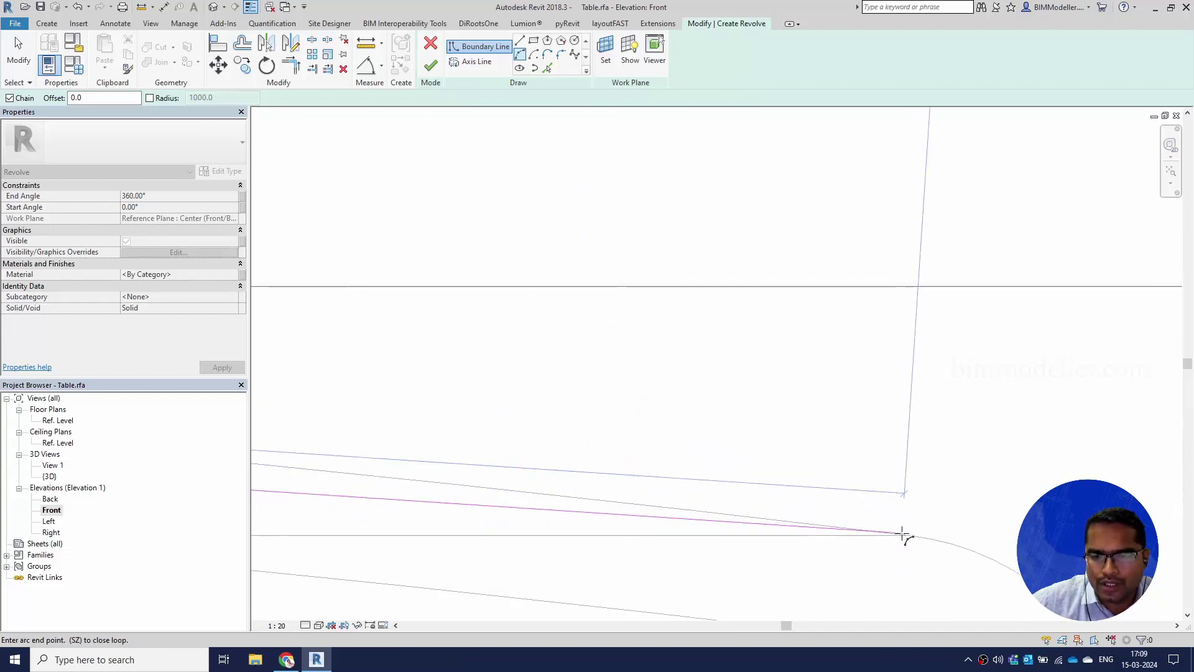
pyautogui.click(905, 538)
pyautogui.scroll(-5, 834, 533)
pyautogui.scroll(4, 601, 491)
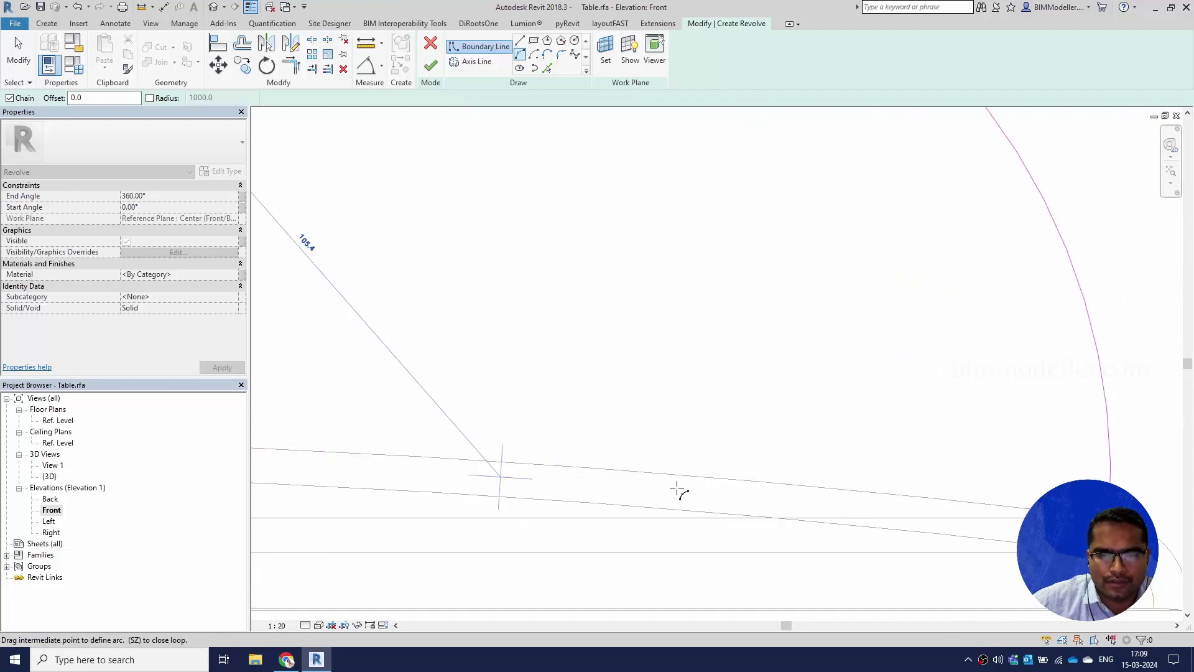
pyautogui.scroll(-2, 700, 448)
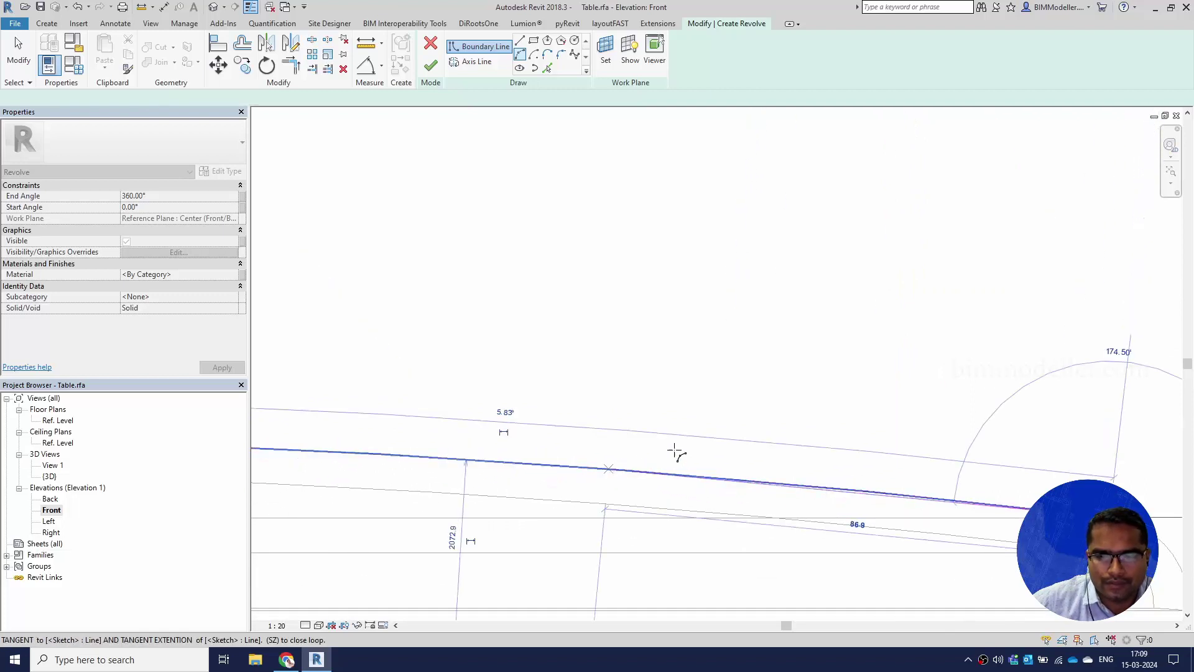
# - Trace the base plate's rounded rim with an arc boundary ending at the plate's underside
pyautogui.moveTo(979, 510); pyautogui.dragTo(839, 448, button='middle')
pyautogui.scroll(4, 694, 420)
pyautogui.click(709, 479)
pyautogui.click(685, 395)
pyautogui.scroll(-3, 859, 483)
pyautogui.scroll(-1, 806, 490)
pyautogui.moveTo(608, 504); pyautogui.dragTo(760, 512, button='middle')
pyautogui.press('Escape')
pyautogui.press('Escape')
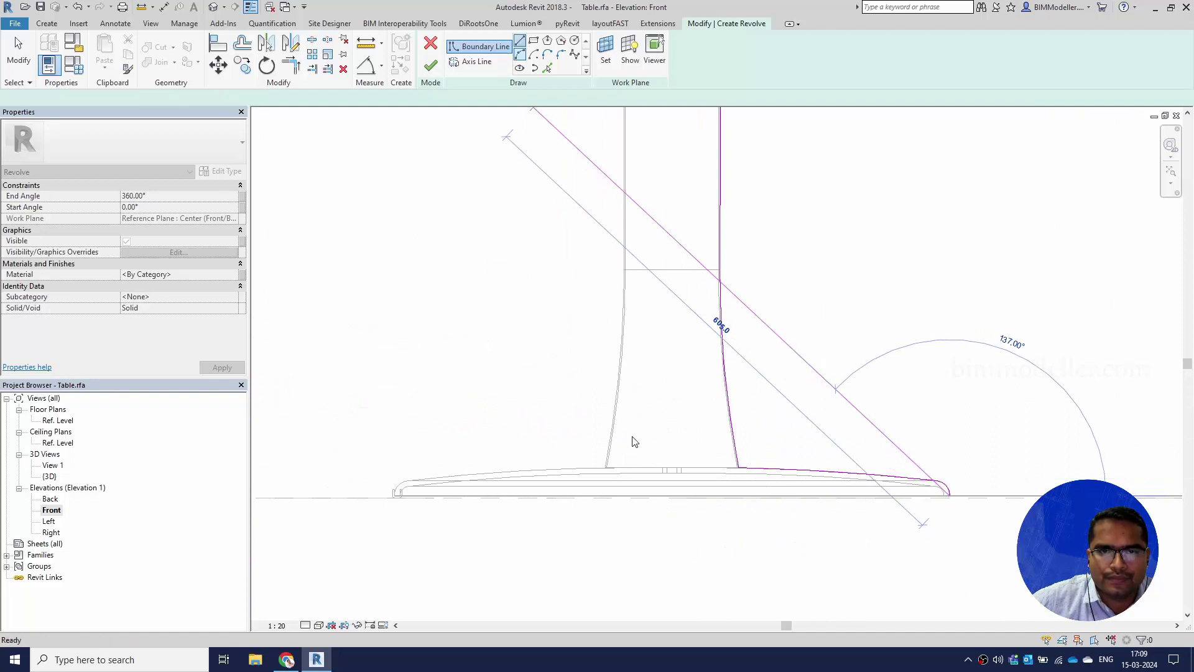
# - Draw a boundary line about 295 mm along the base's underside to the column centre, and another straight up to just below the bolt
pyautogui.scroll(2, 681, 496)
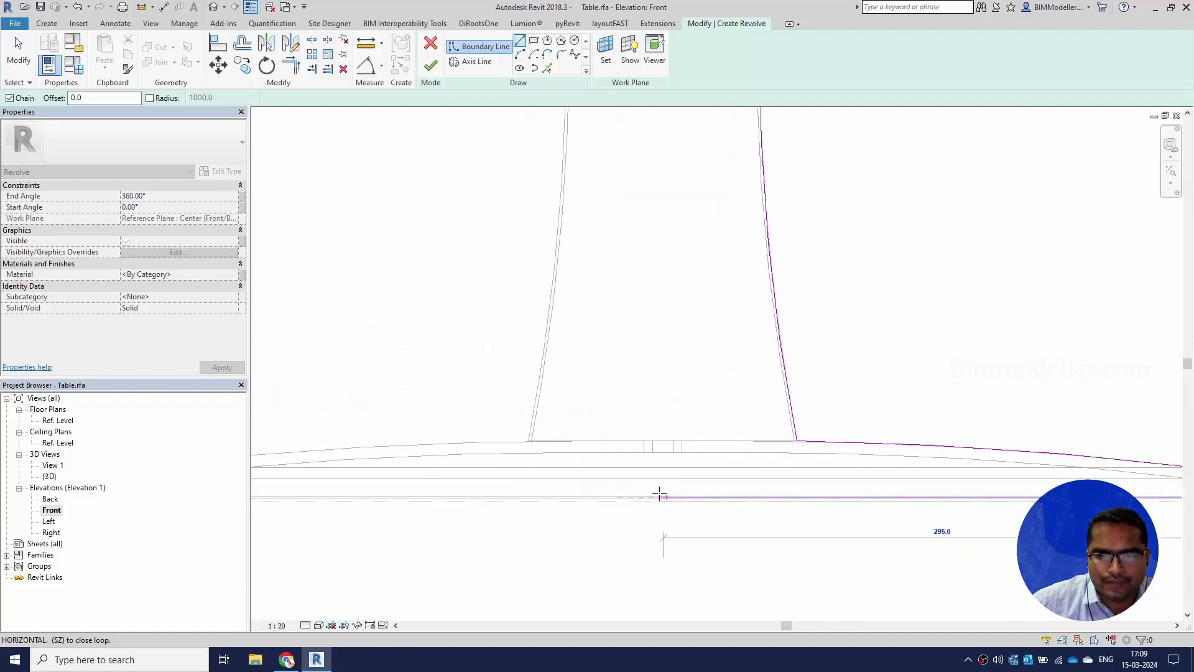
pyautogui.click(666, 498)
pyautogui.scroll(-5, 666, 497)
pyautogui.moveTo(674, 328); pyautogui.dragTo(711, 580, button='middle')
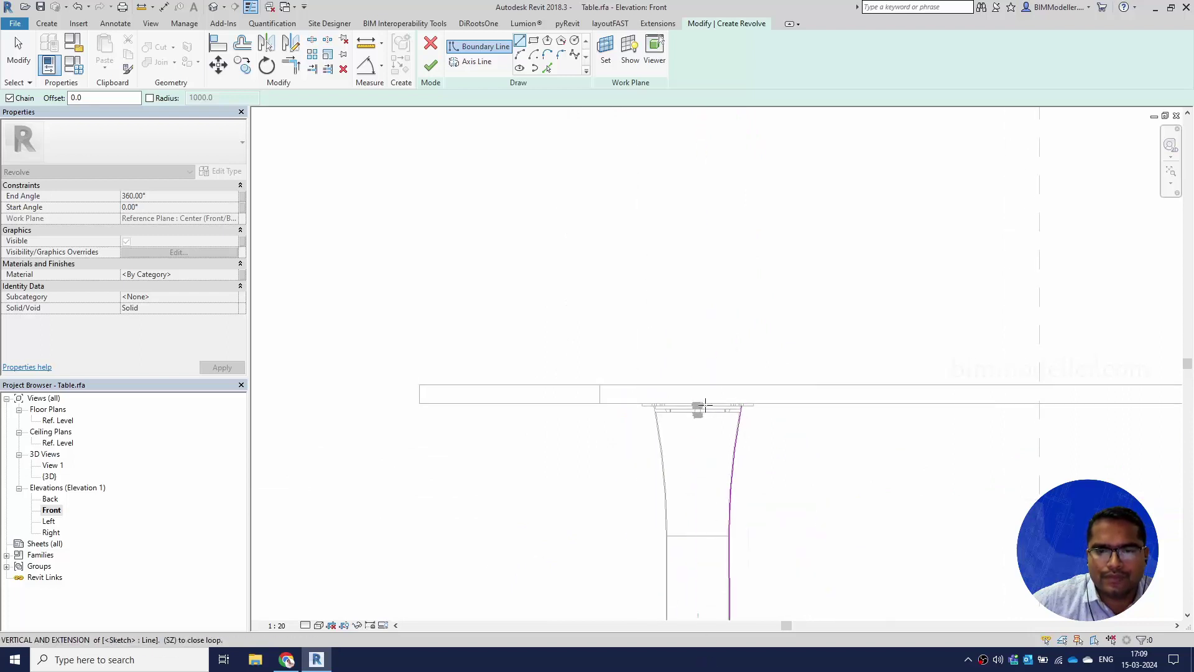
pyautogui.scroll(5, 700, 498)
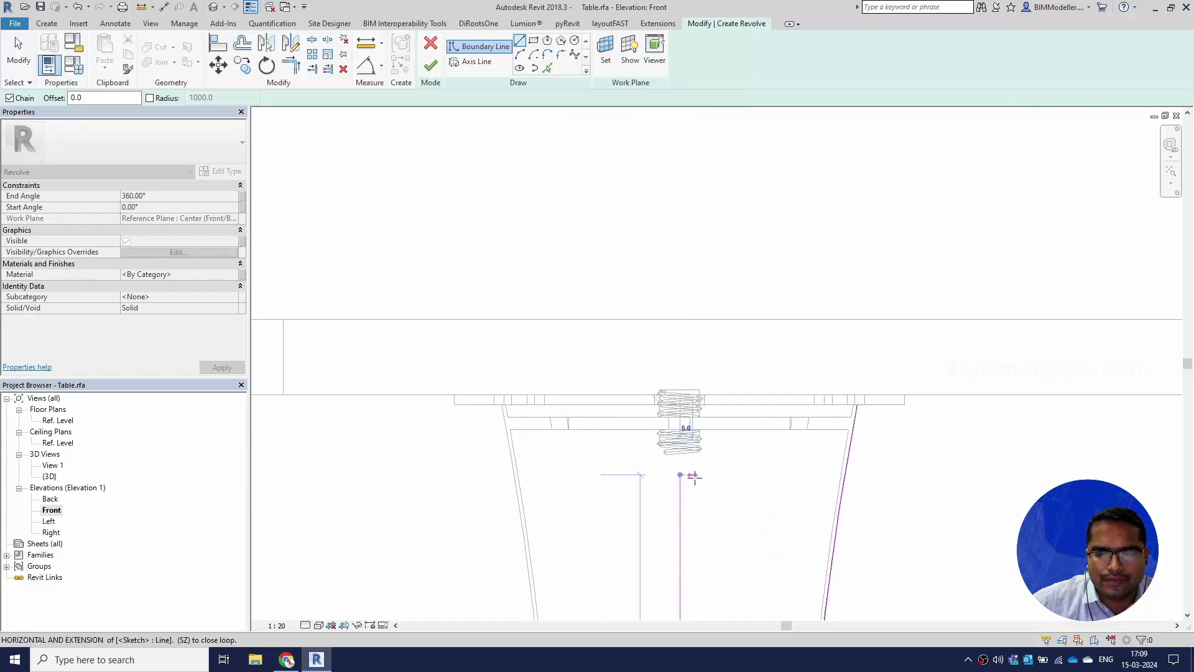
pyautogui.scroll(3, 678, 414)
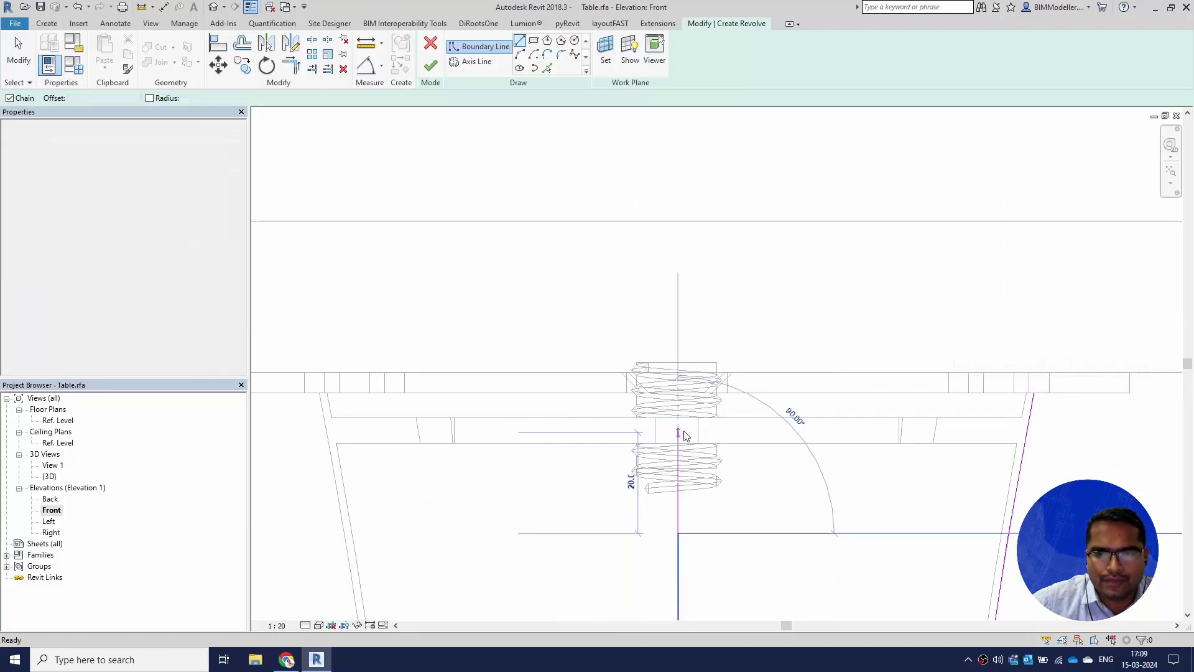
pyautogui.press('Escape')
# - Draw a vertical helper line about 25 mm long down the centre of the bolt at the column top
pyautogui.scroll(2, 680, 439)
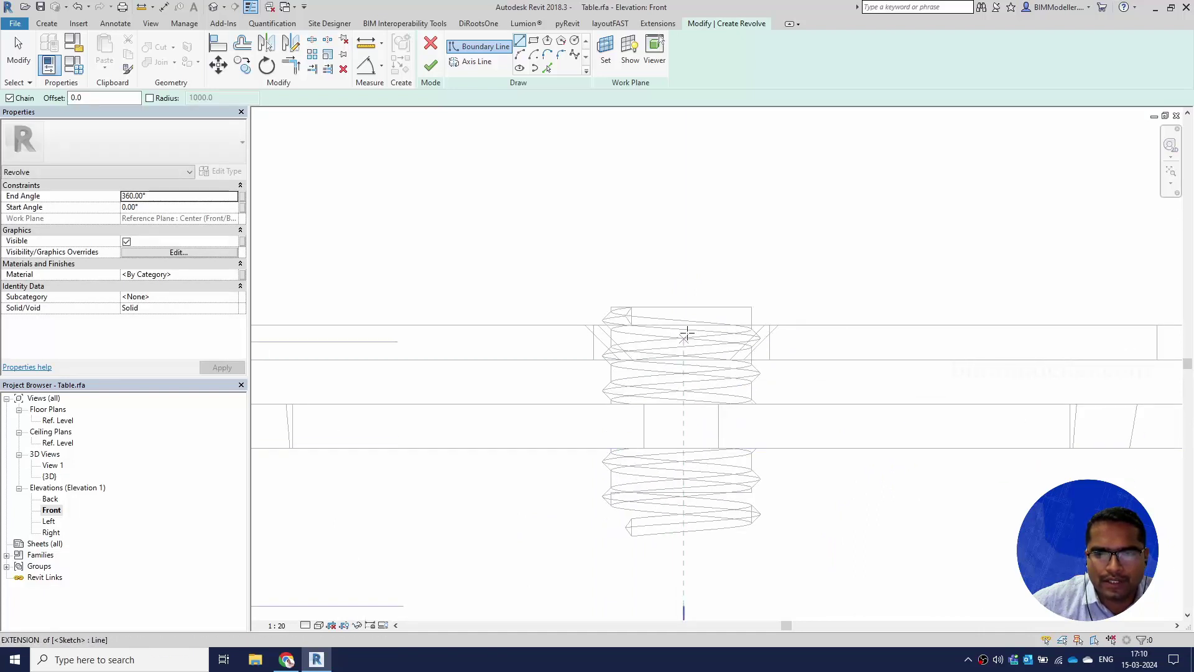
pyautogui.scroll(2, 686, 311)
pyautogui.click(680, 303)
pyautogui.scroll(-4, 676, 389)
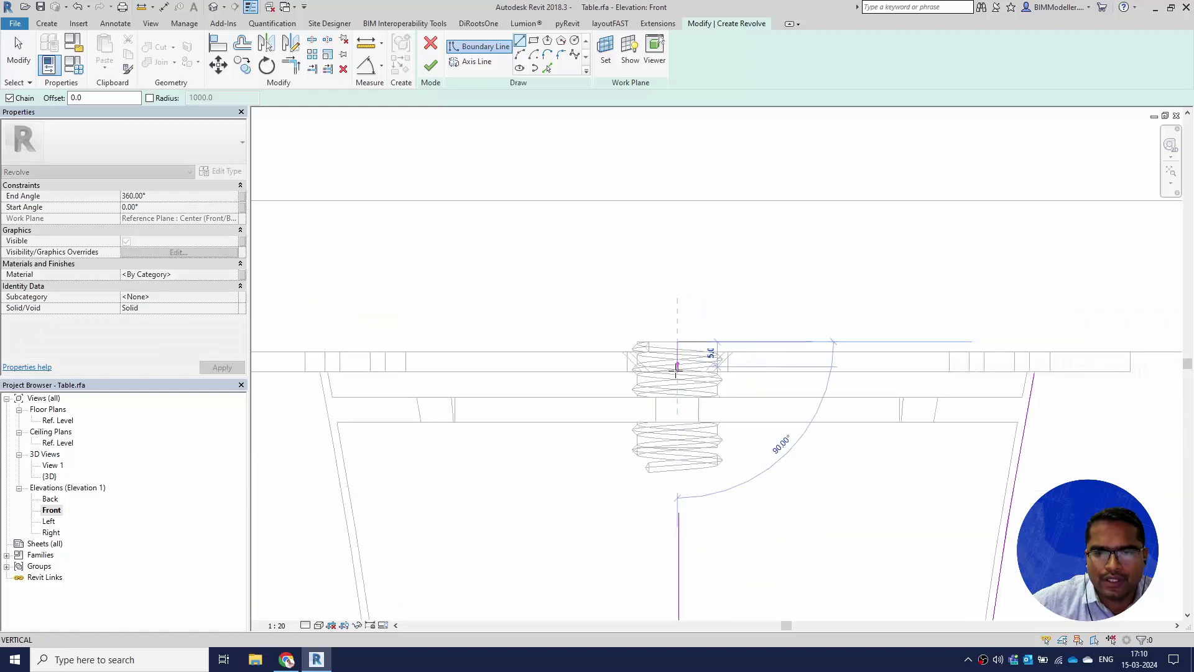
pyautogui.press('Escape')
pyautogui.press('Escape')
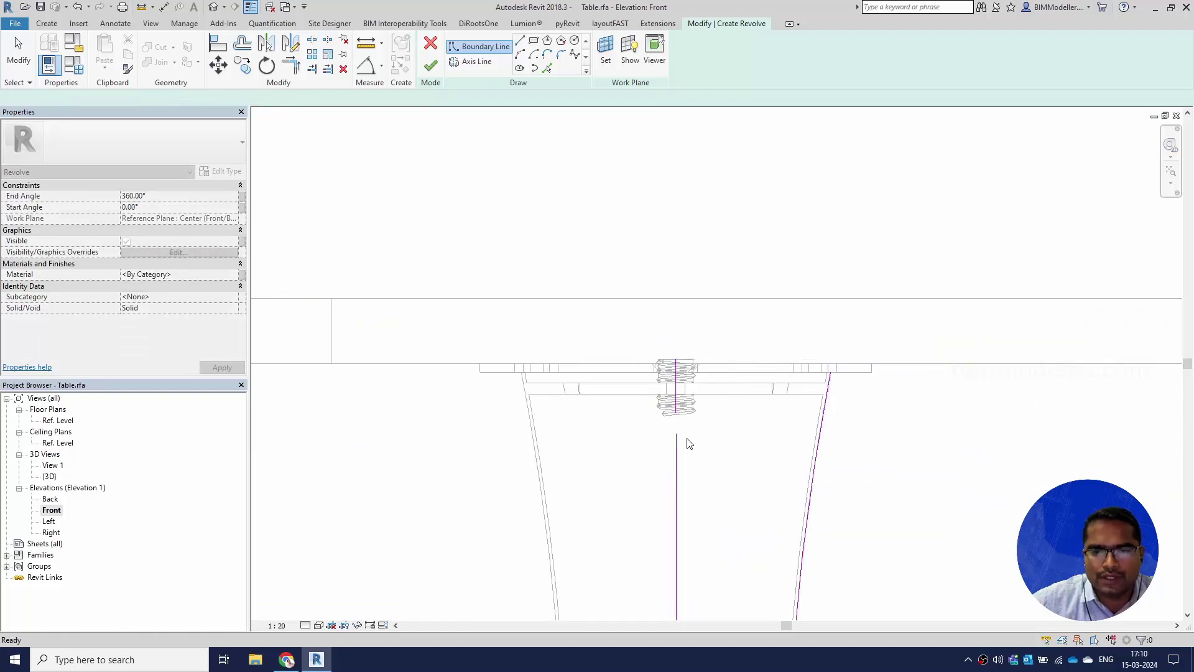
# - Align the sketch's vertical centre line with the bolt's helper line and delete the helper line
pyautogui.press('a')
pyautogui.press('l')
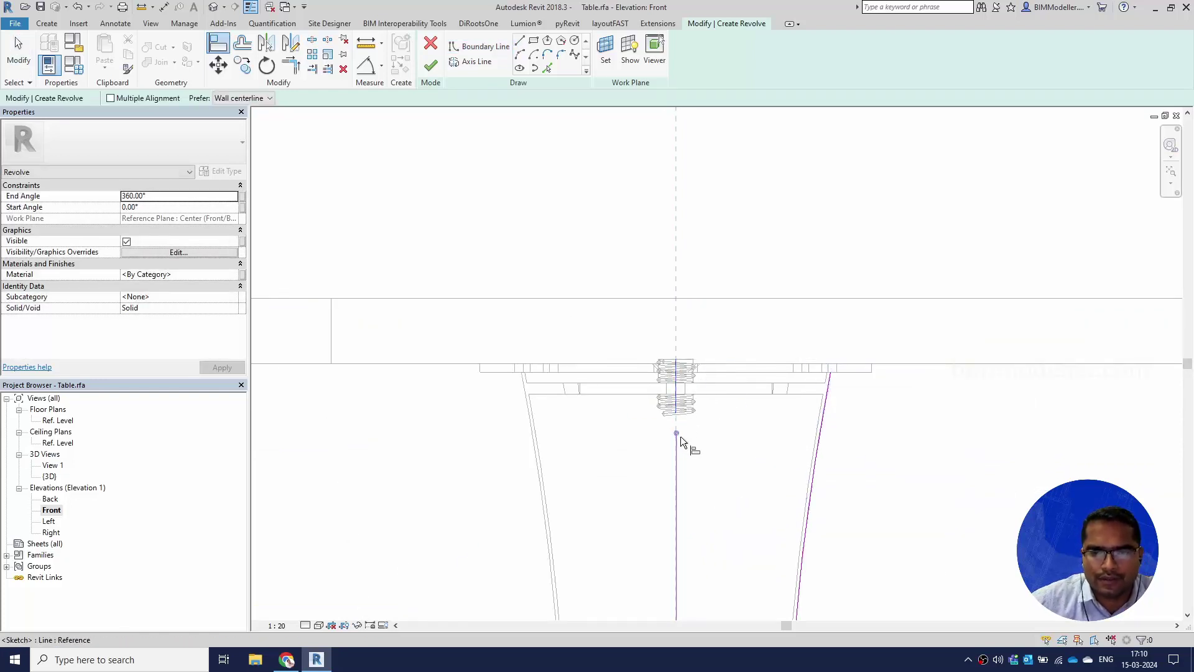
pyautogui.press('Escape')
pyautogui.press('Escape')
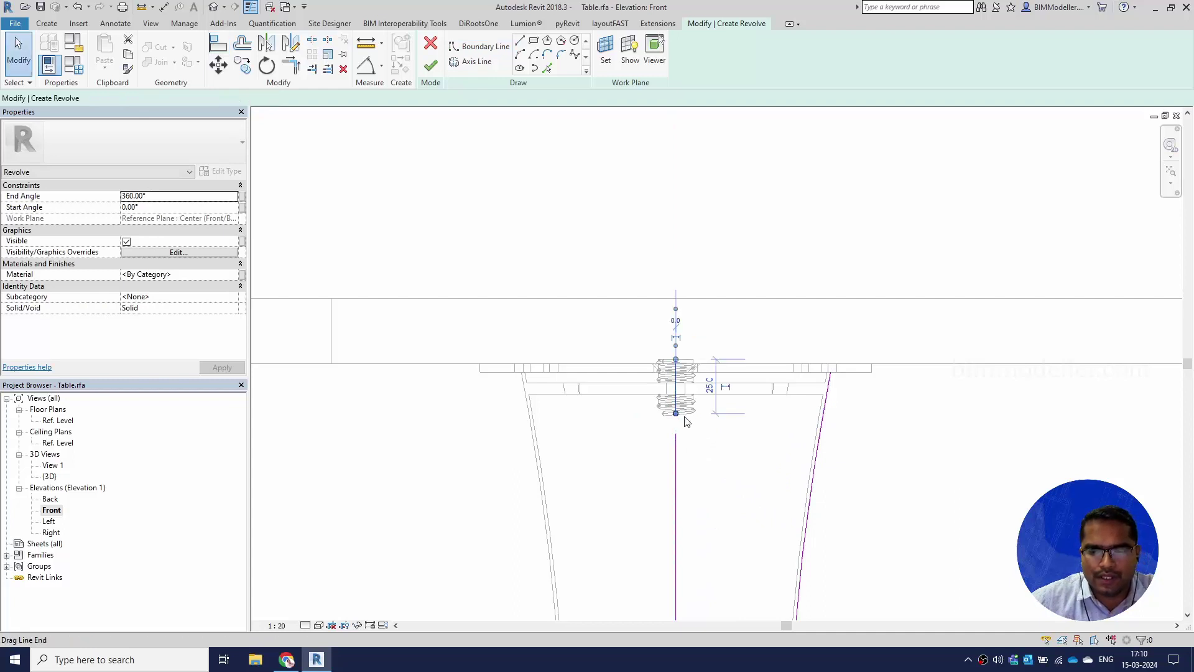
pyautogui.press('Escape')
# - Draw a horizontal boundary line from the top of the outer flare arc to the column's centre, along the top plate's underside
pyautogui.scroll(2, 824, 401)
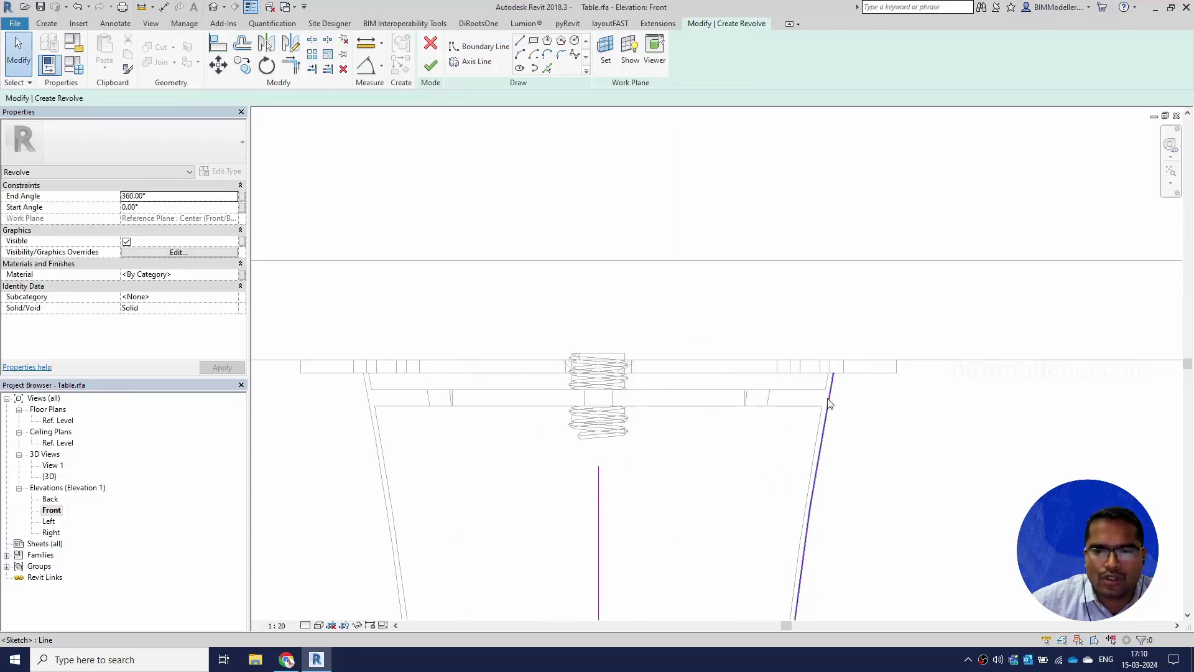
pyautogui.press('l')
pyautogui.press('i')
pyautogui.click(833, 373)
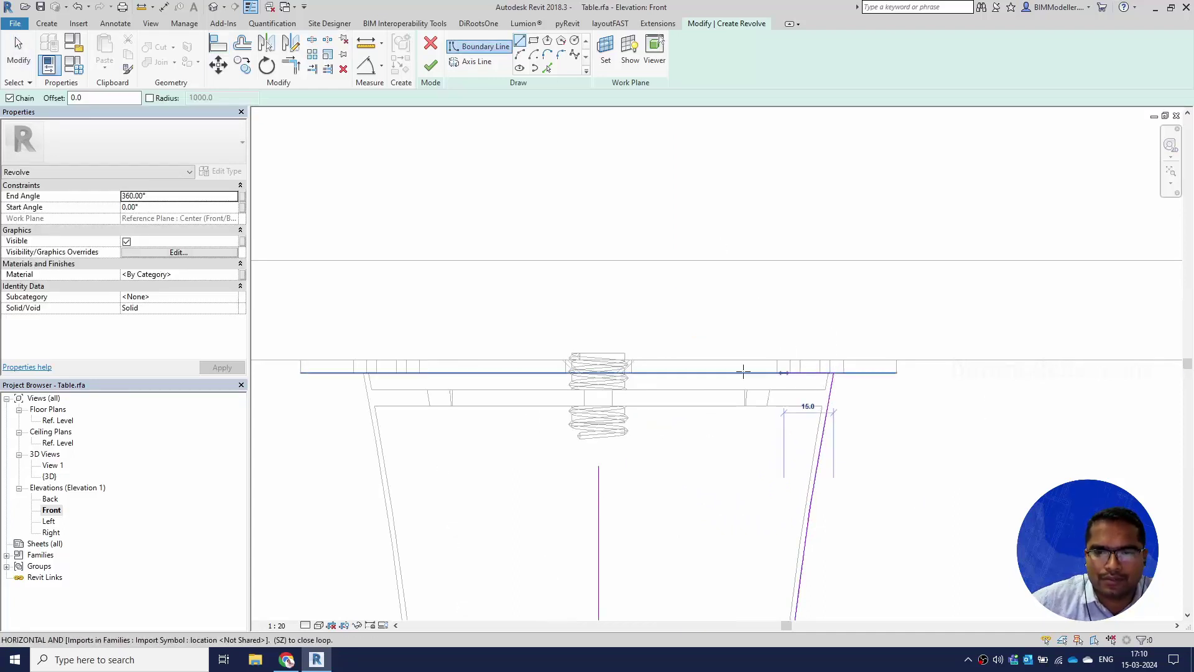
pyautogui.click(598, 372)
pyautogui.press('Escape')
pyautogui.press('Escape')
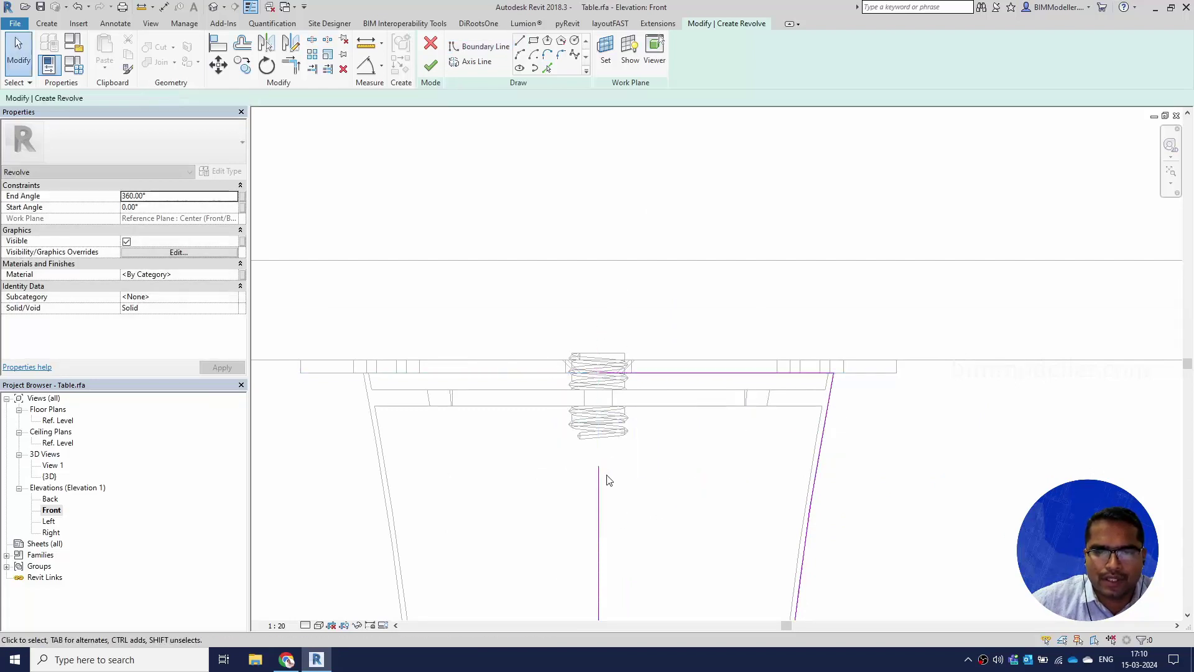
# - Trim/extend the top boundary line and the vertical centre line to meet in a corner
pyautogui.click(653, 370)
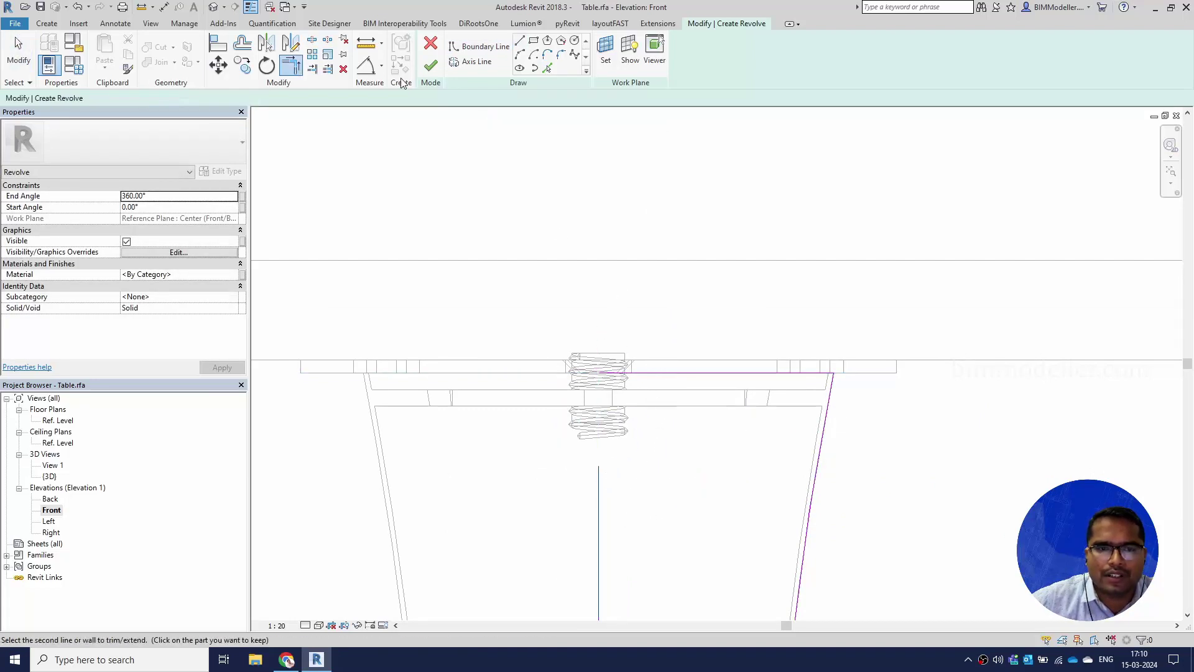
pyautogui.click(645, 373)
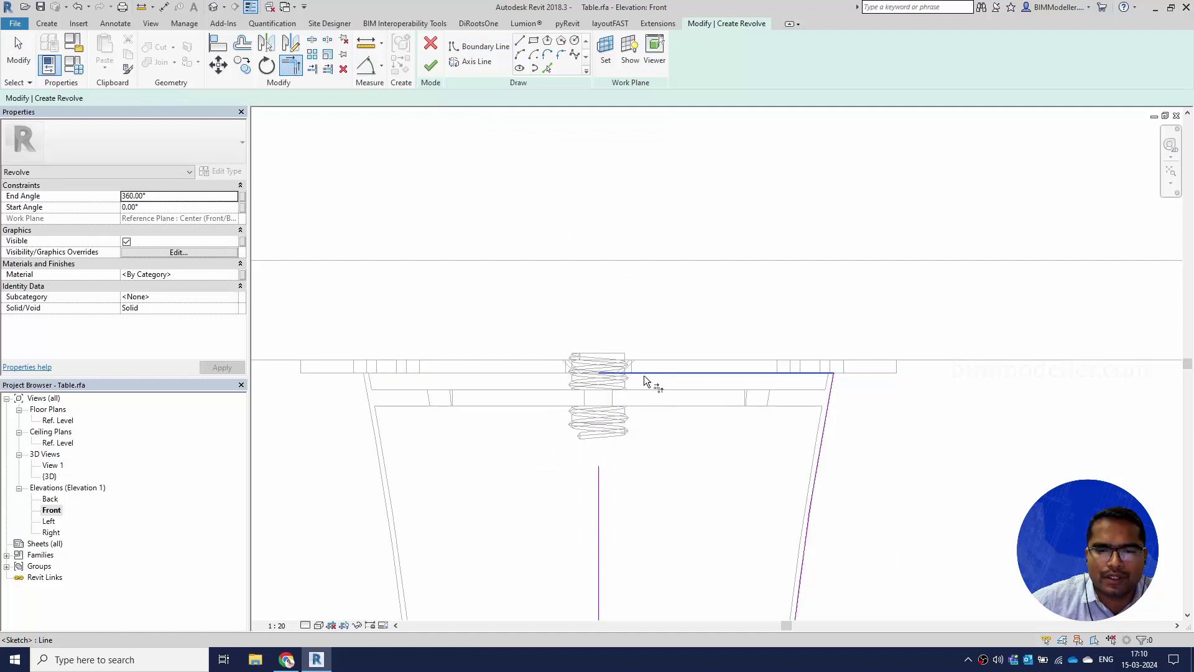
pyautogui.click(598, 492)
# - Draw the revolve's axis line vertically along the column's centre line, extending above the tabletop
pyautogui.scroll(-4, 645, 364)
pyautogui.click(483, 62)
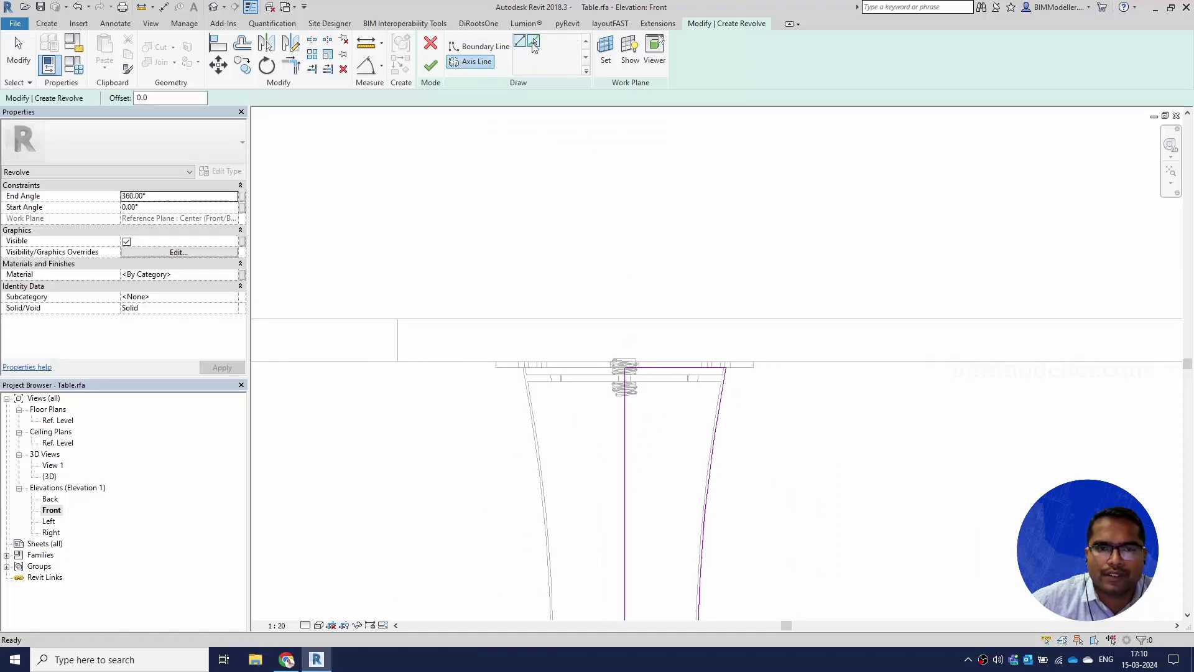
pyautogui.click(625, 437)
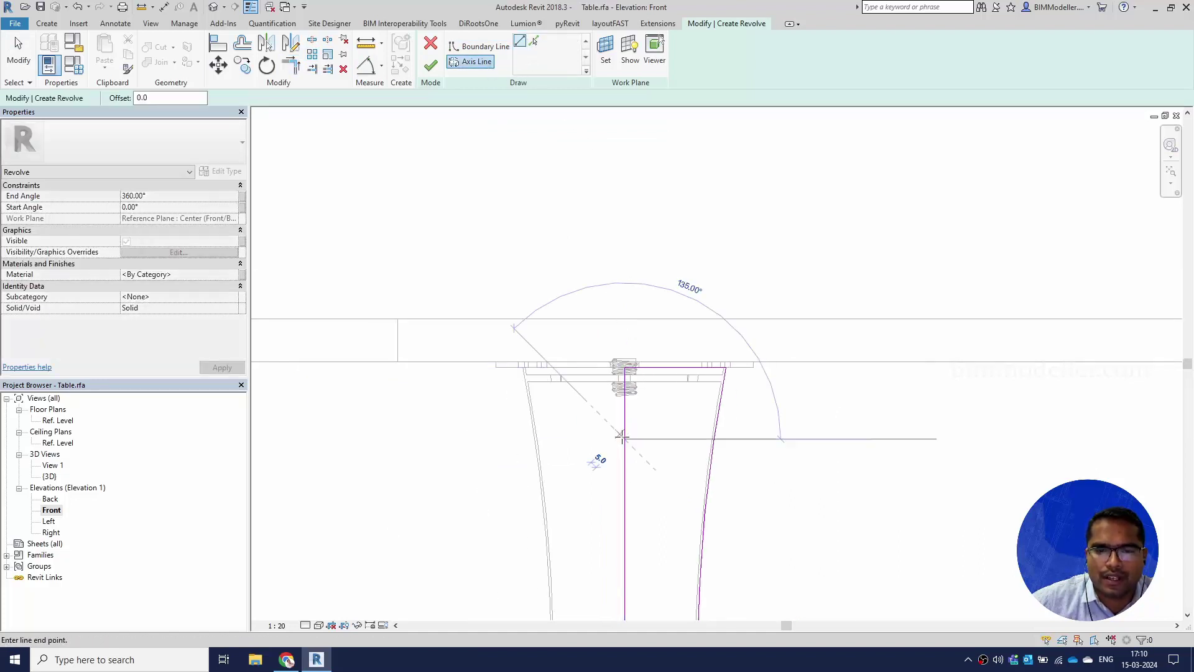
pyautogui.click(642, 241)
pyautogui.press('Escape')
pyautogui.press('Escape')
pyautogui.scroll(-3, 642, 341)
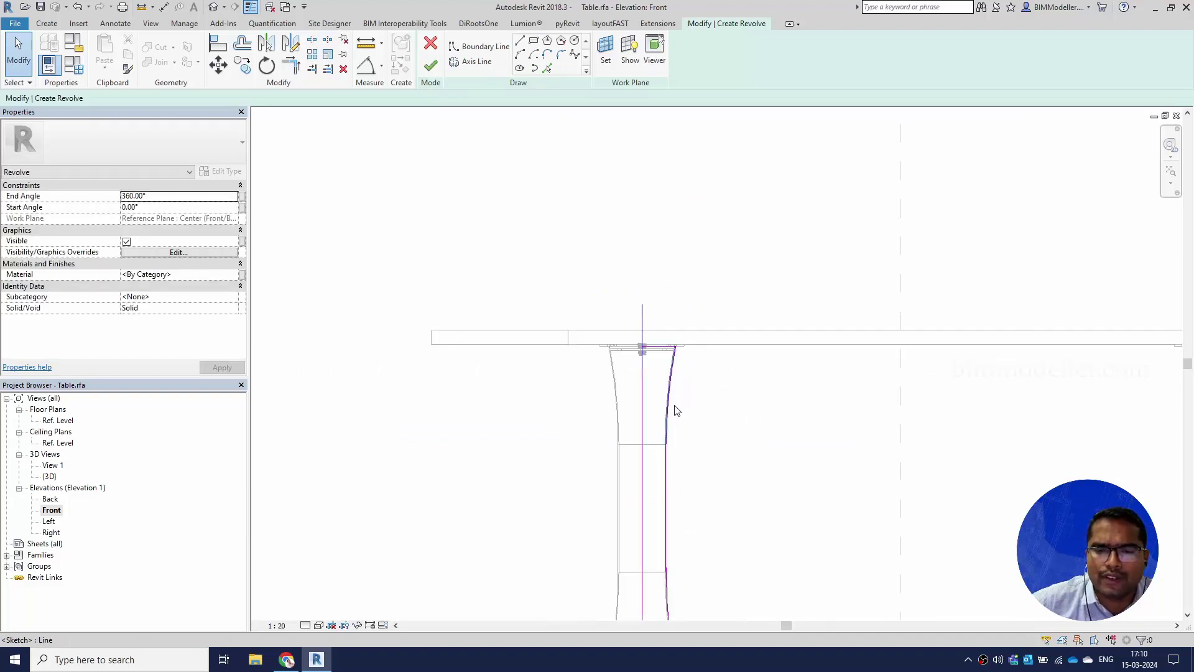
# - Finish the revolve sketch to create the table's column and base solid, and check it in the 3D view
pyautogui.moveTo(682, 413); pyautogui.dragTo(751, 241, button='middle')
pyautogui.scroll(1, 736, 462)
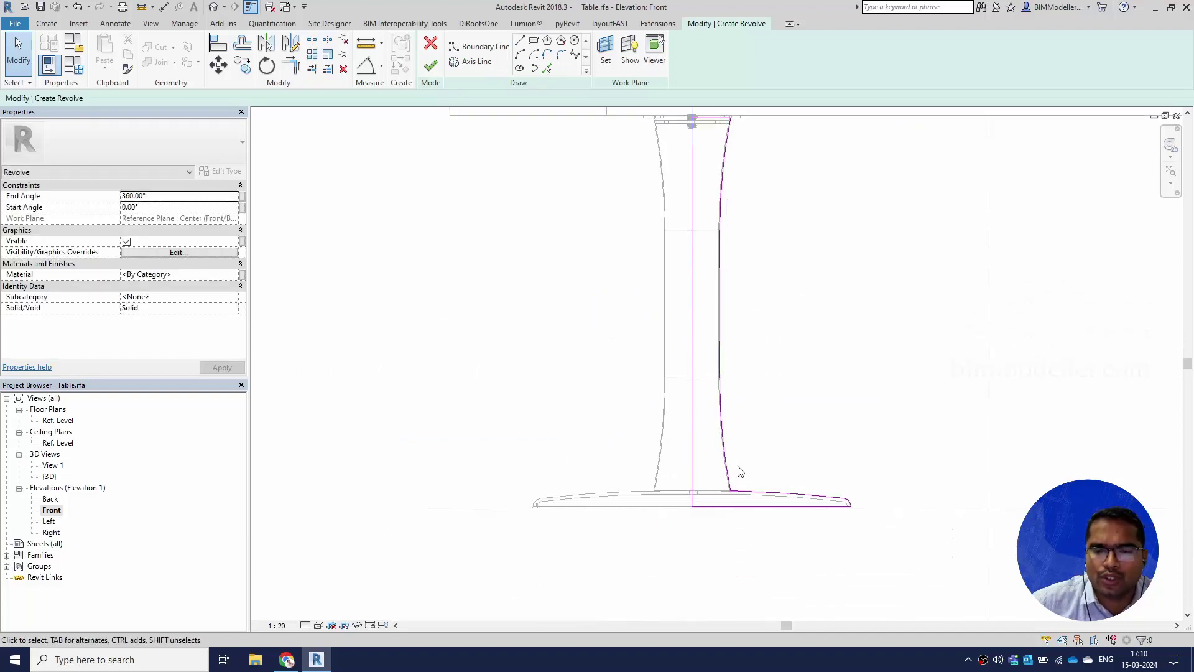
pyautogui.click(439, 67)
pyautogui.scroll(-2, 650, 445)
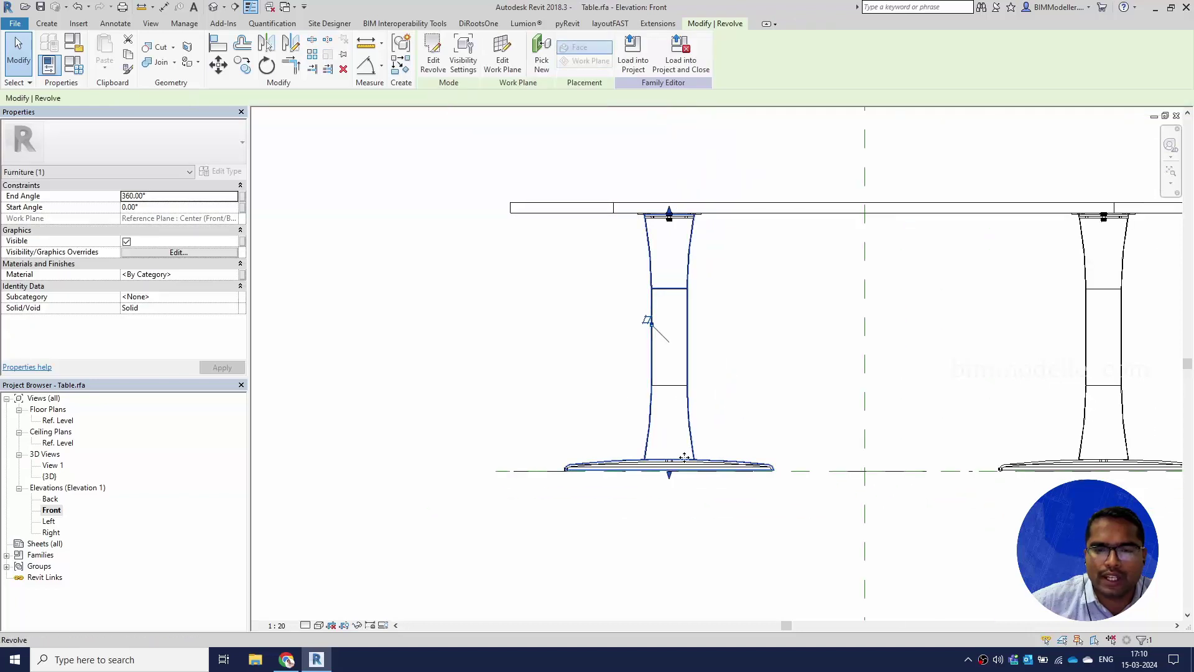
pyautogui.scroll(2, 752, 489)
pyautogui.scroll(-3, 589, 477)
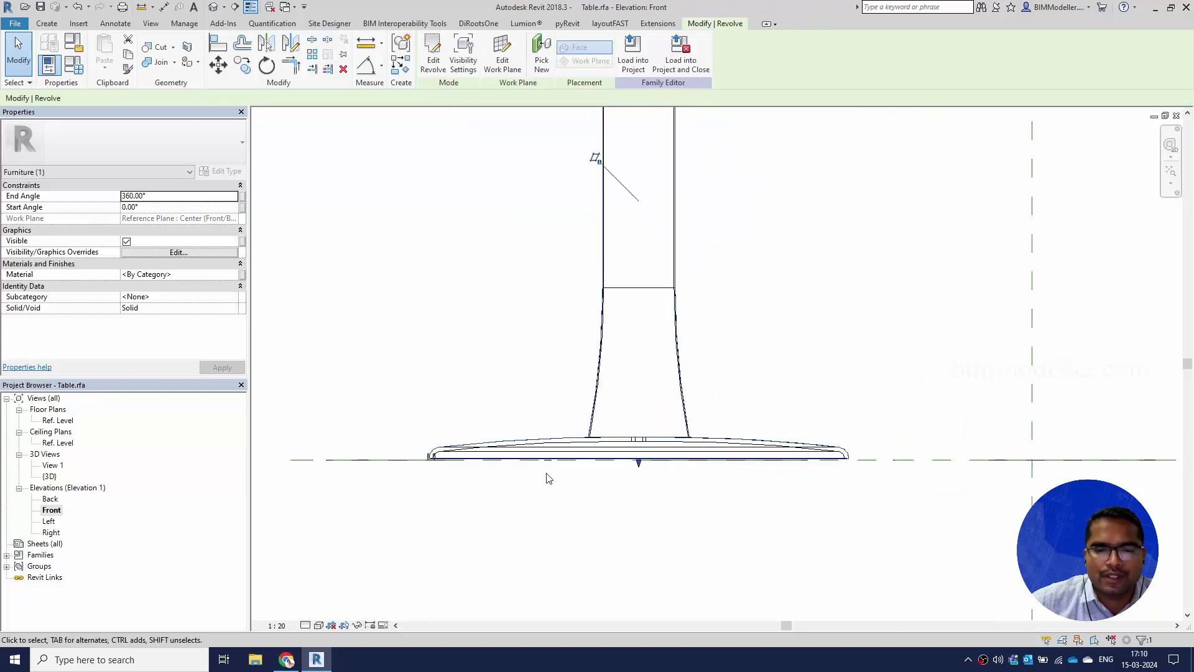
pyautogui.click(212, 10)
pyautogui.keyDown('shift'); pyautogui.moveTo(586, 400); pyautogui.dragTo(994, 249, button='middle'); pyautogui.keyUp('shift')
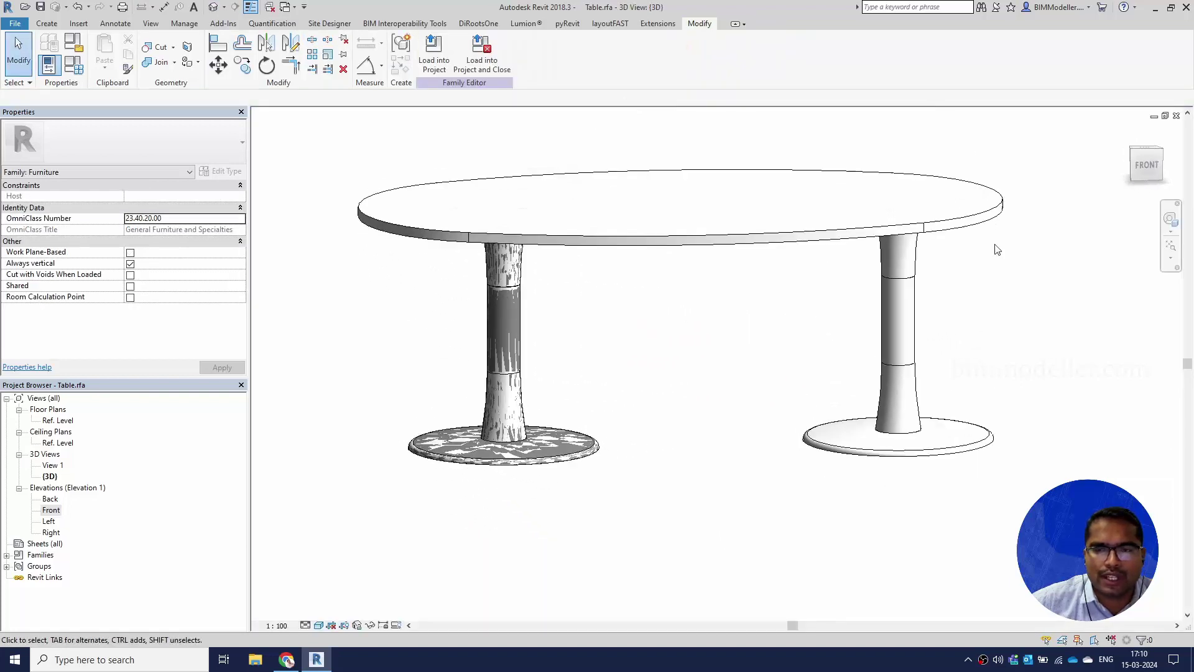
# - Temporarily hide the imported IDTR200.dwg in the 3D view so that only the modelled column and base remain displayed
pyautogui.click(1176, 118)
pyautogui.scroll(6, 612, 369)
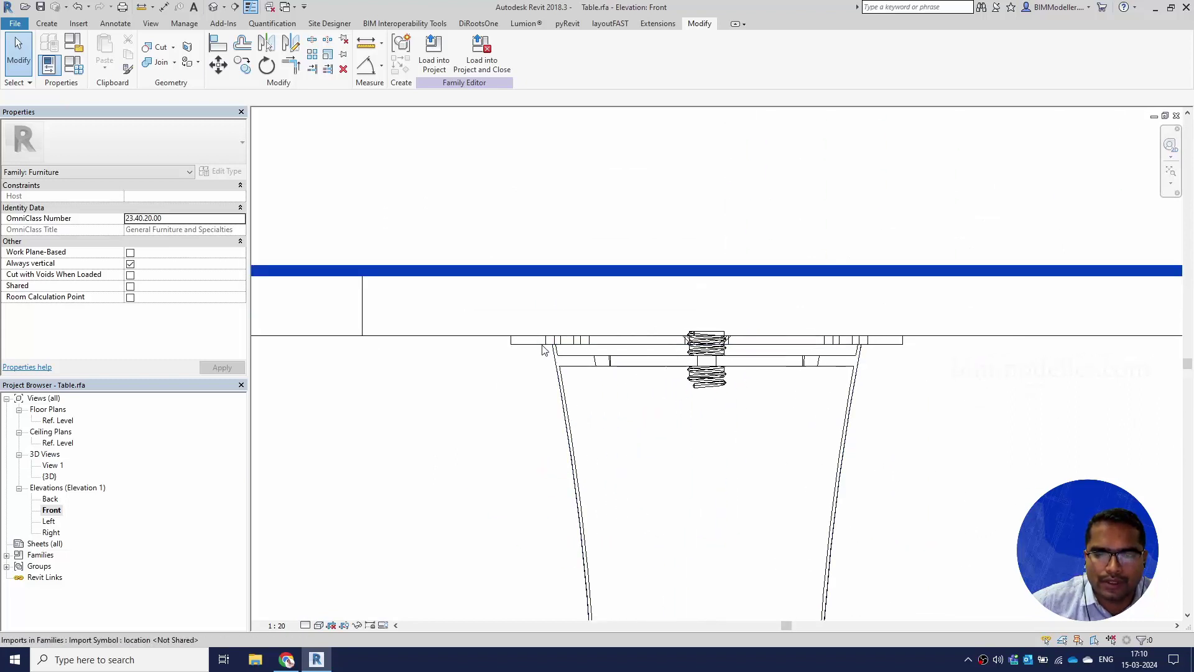
pyautogui.click(213, 6)
pyautogui.keyDown('shift'); pyautogui.moveTo(448, 267); pyautogui.dragTo(629, 359, button='middle'); pyautogui.keyUp('shift')
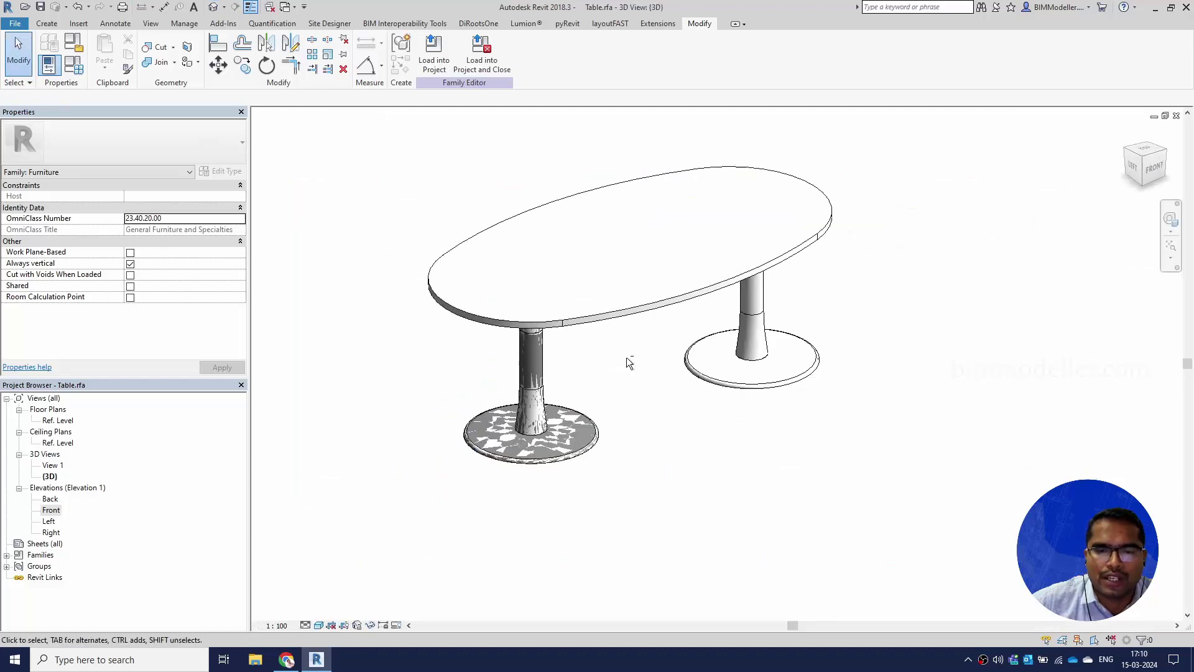
pyautogui.click(617, 313)
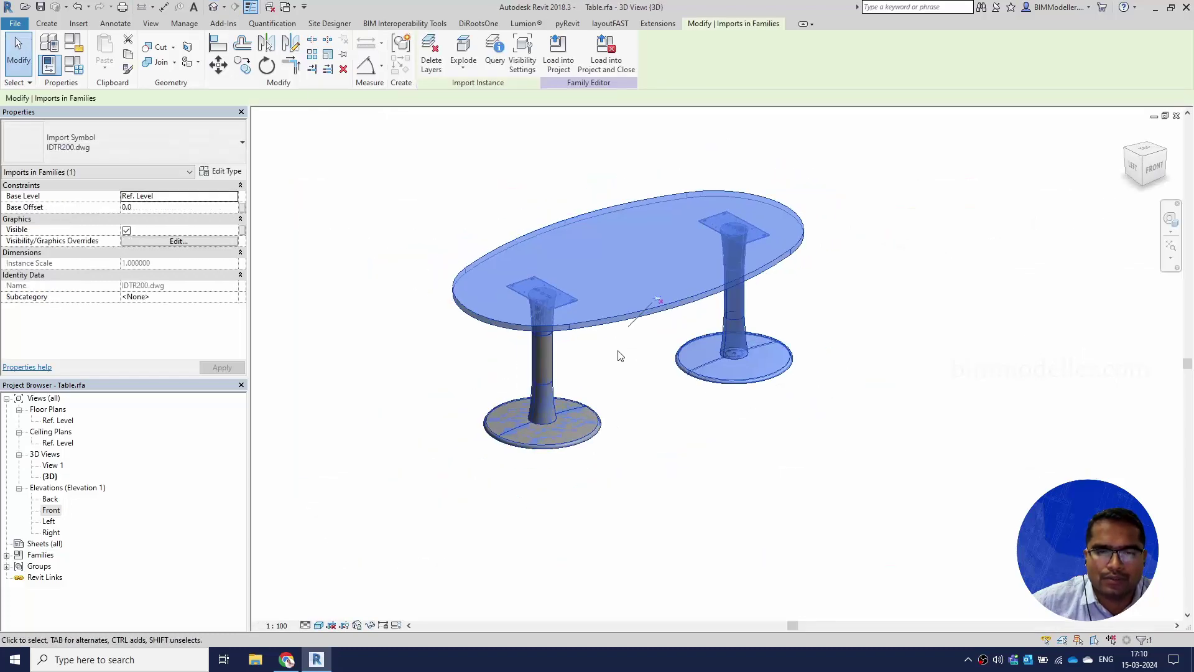
pyautogui.scroll(3, 451, 221)
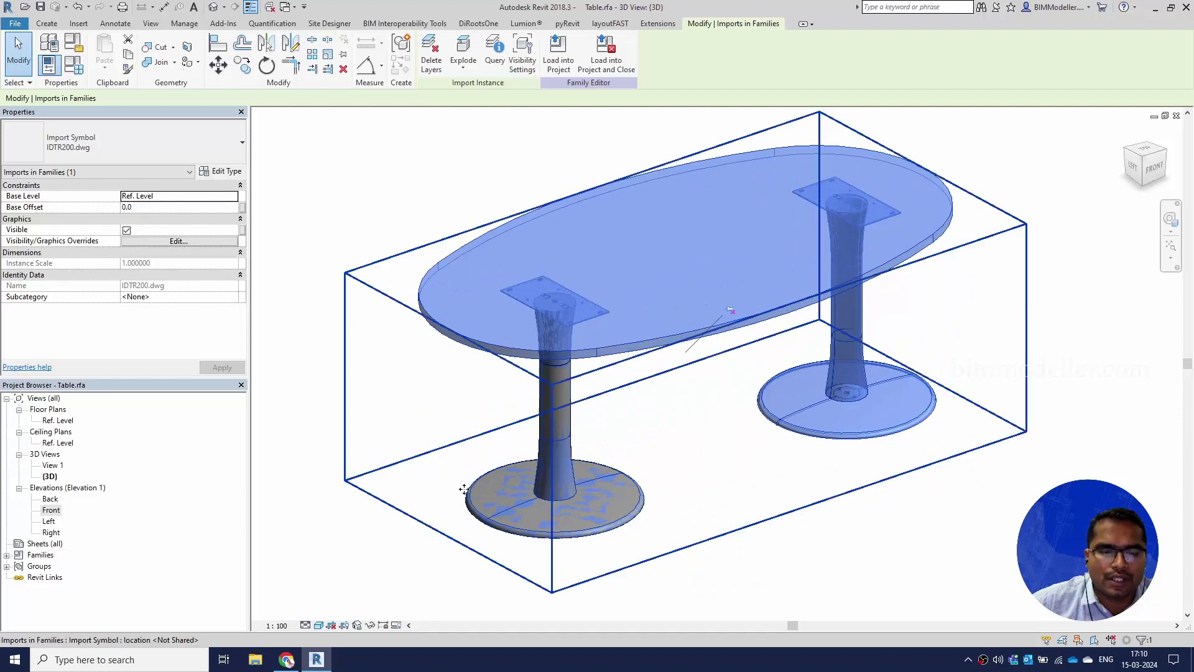
pyautogui.click(371, 627)
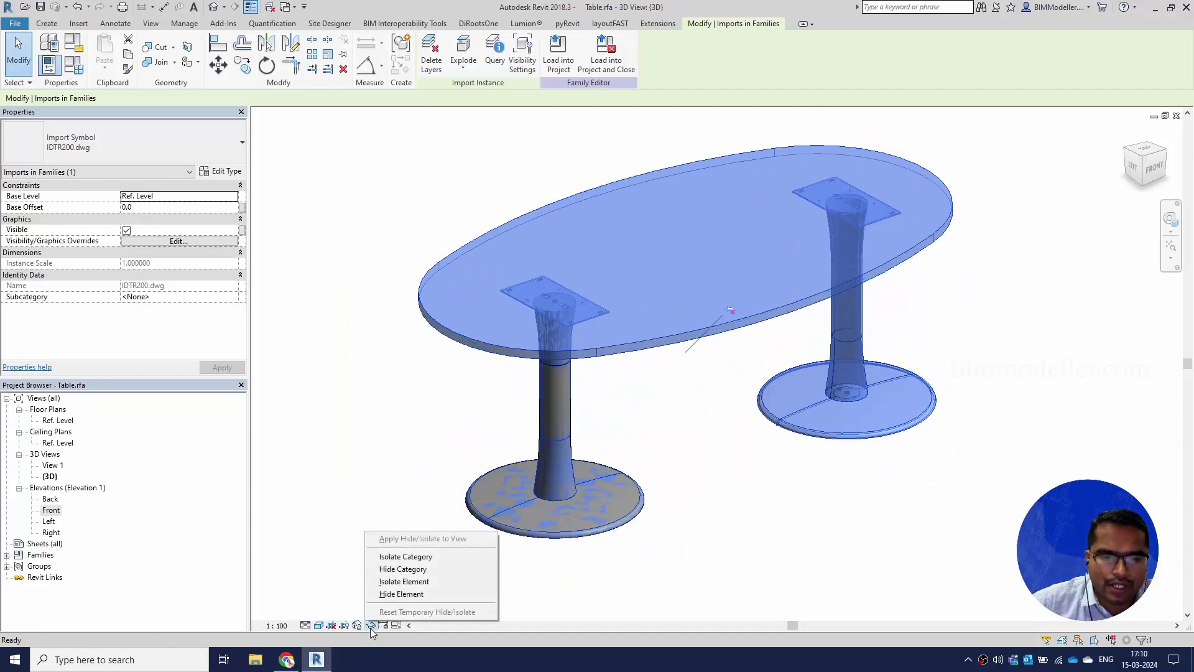
pyautogui.click(392, 596)
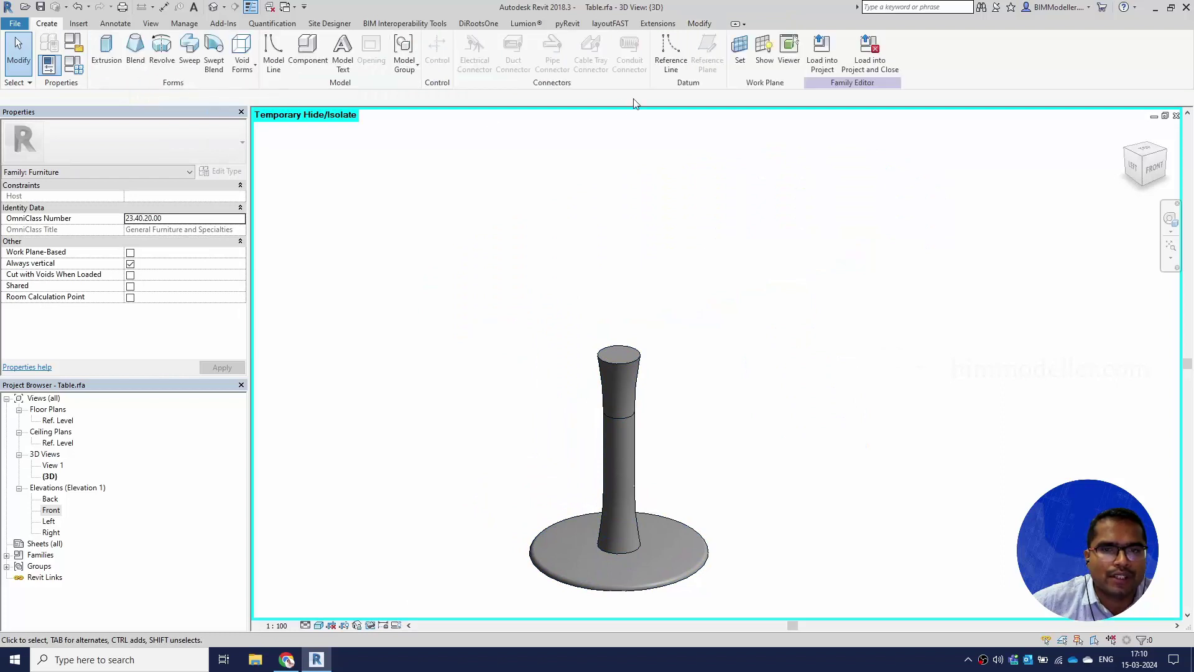
# - Set the work plane by picking the circular top face of the revolved column
pyautogui.click(737, 72)
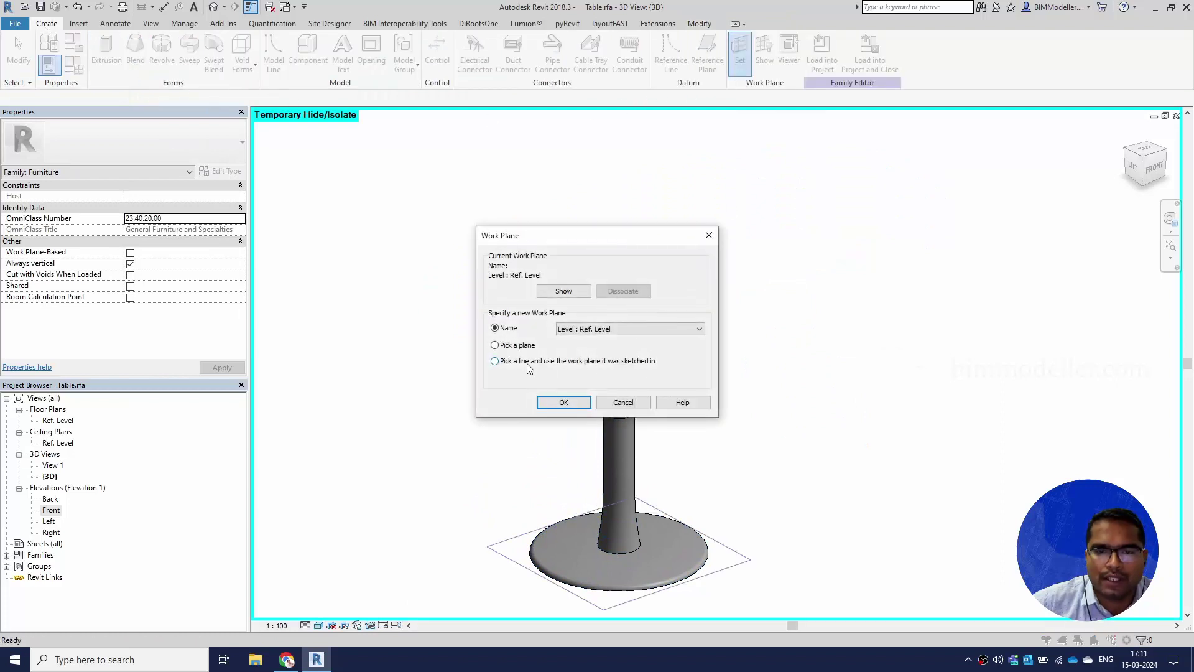
pyautogui.click(562, 403)
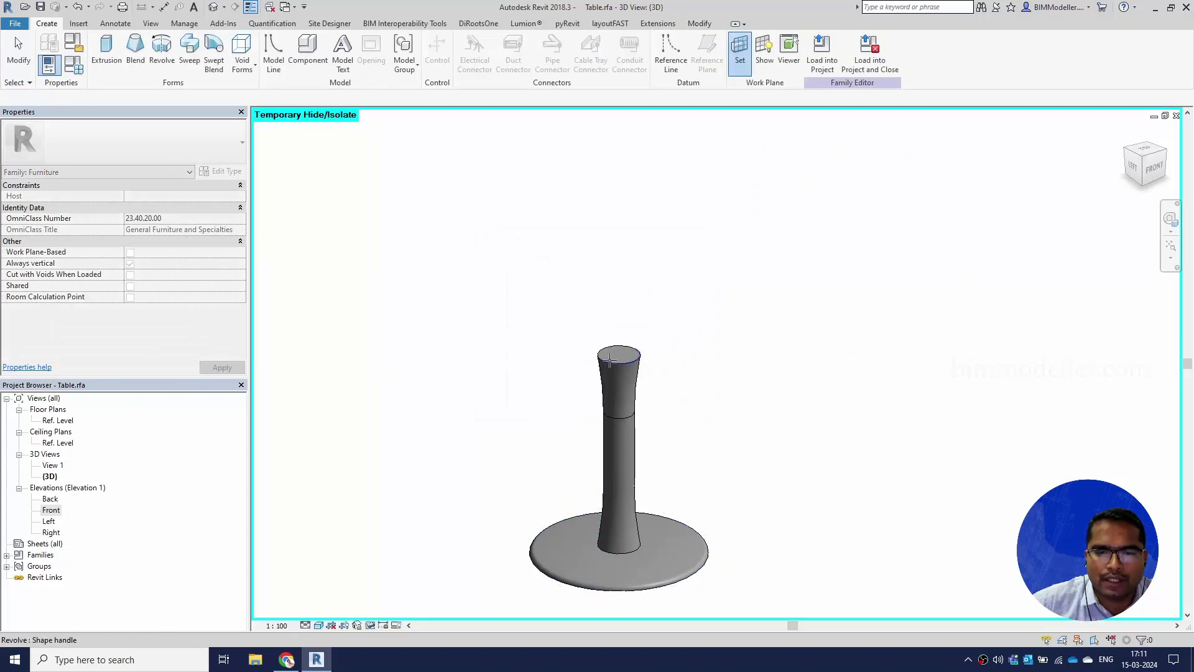
pyautogui.click(615, 356)
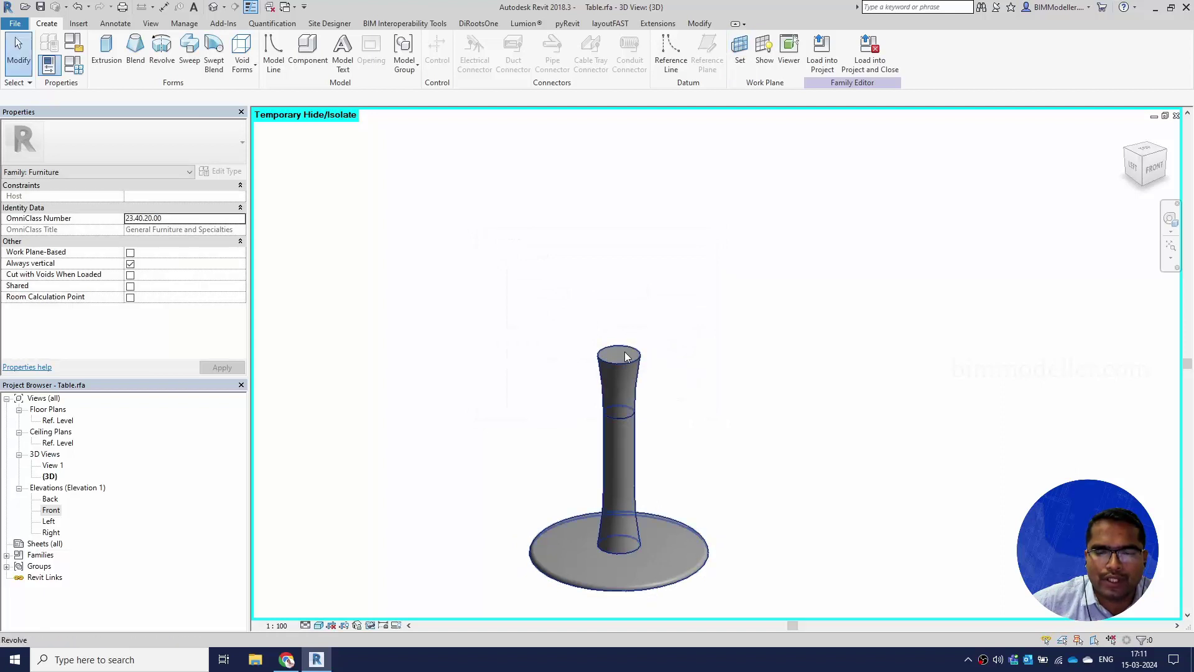
# - Reset the temporary hide so the imported table is displayed again, and fit the whole table in the view
pyautogui.scroll(2, 604, 444)
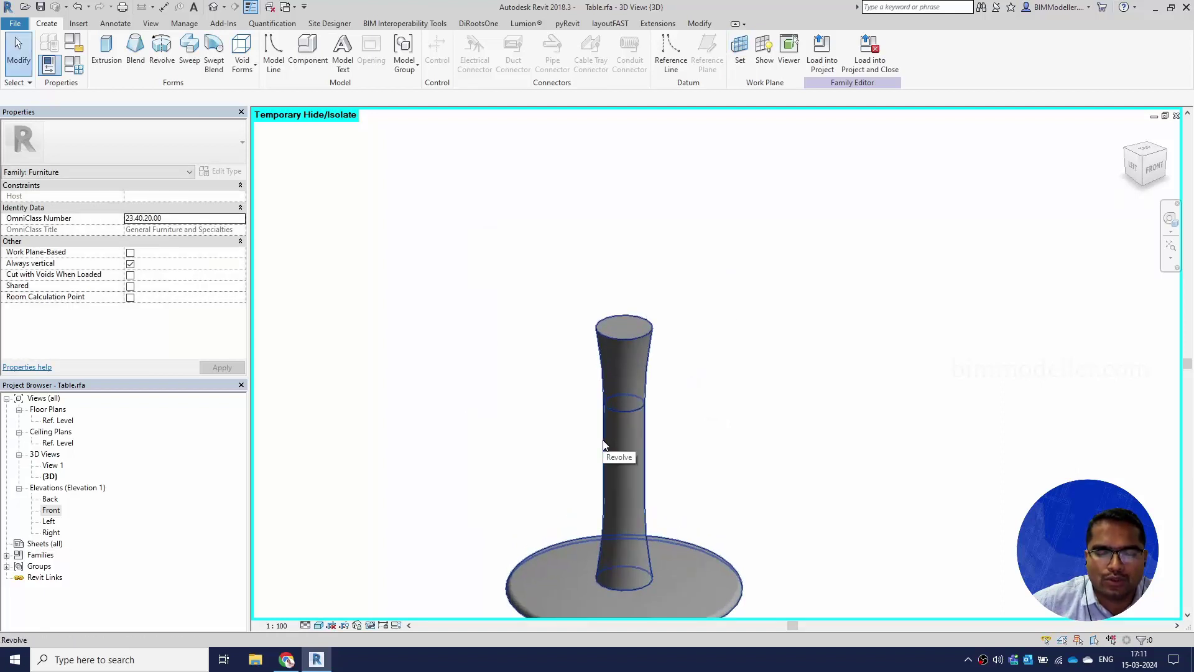
pyautogui.press('h')
pyautogui.press('r')
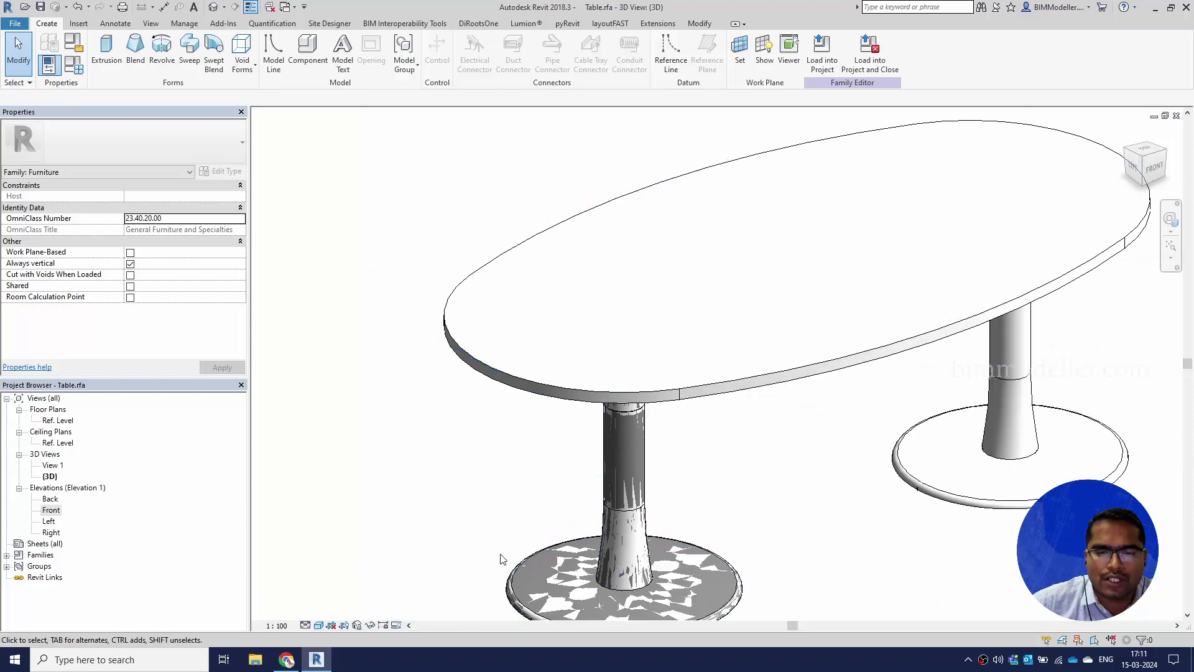
pyautogui.click(370, 626)
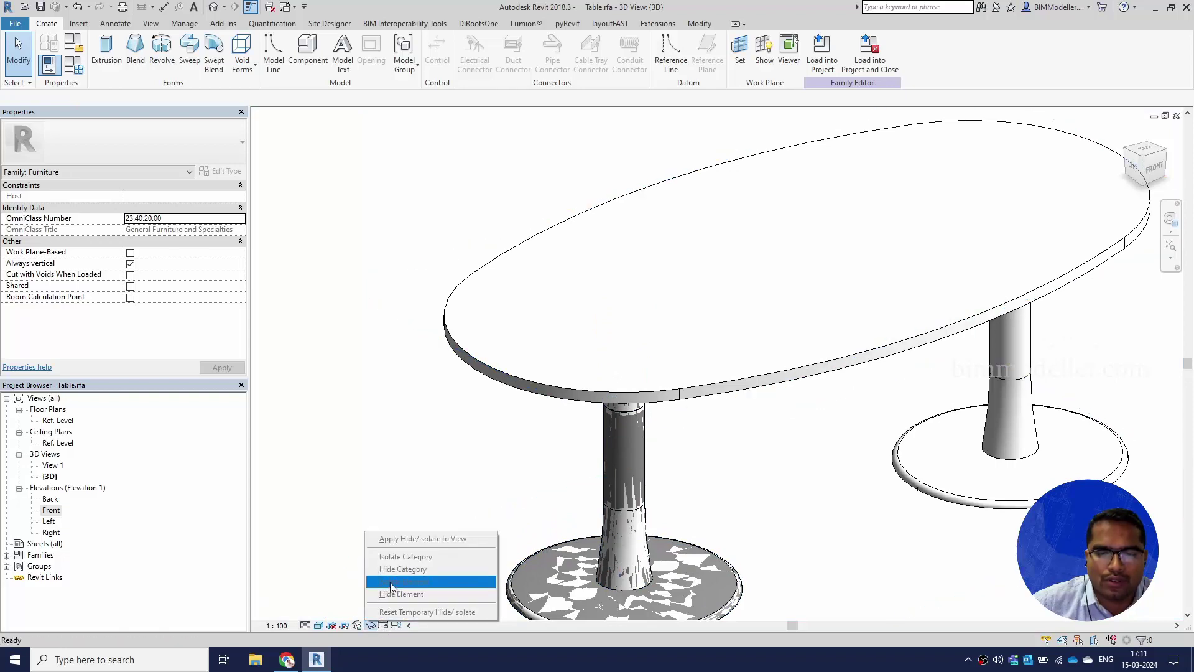
pyautogui.click(414, 555)
pyautogui.press('z')
pyautogui.press('f')
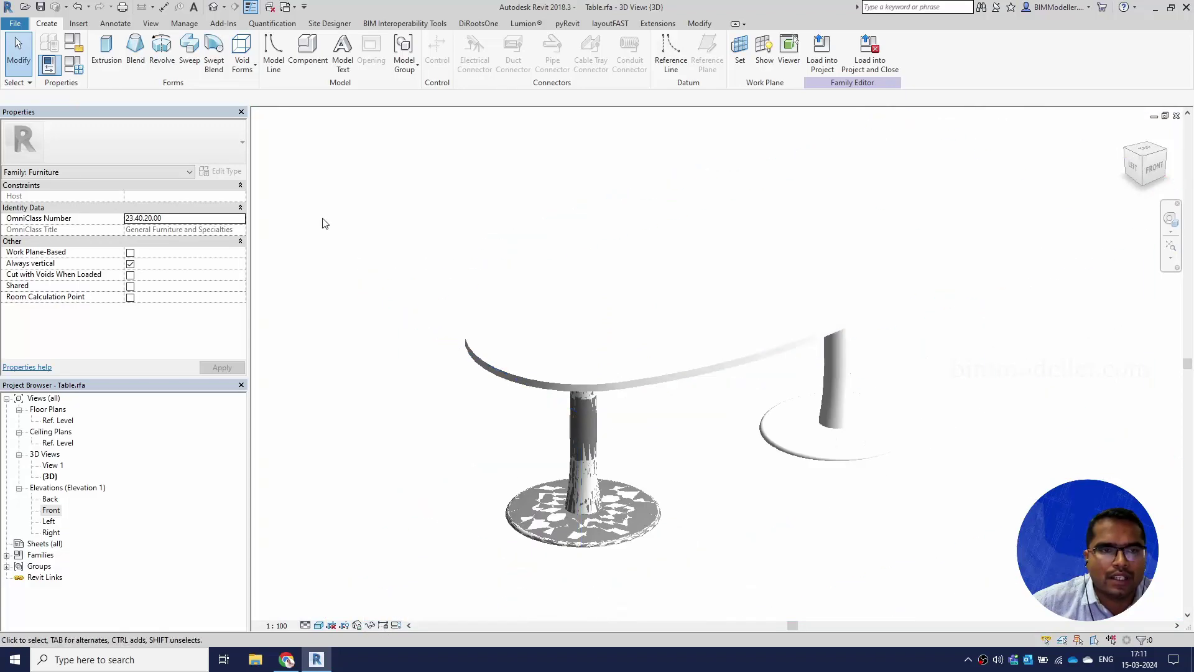
# - Start an extrusion and sketch its rectangular boundary by picking the edges of the imported mounting plate under the tabletop
pyautogui.click(106, 50)
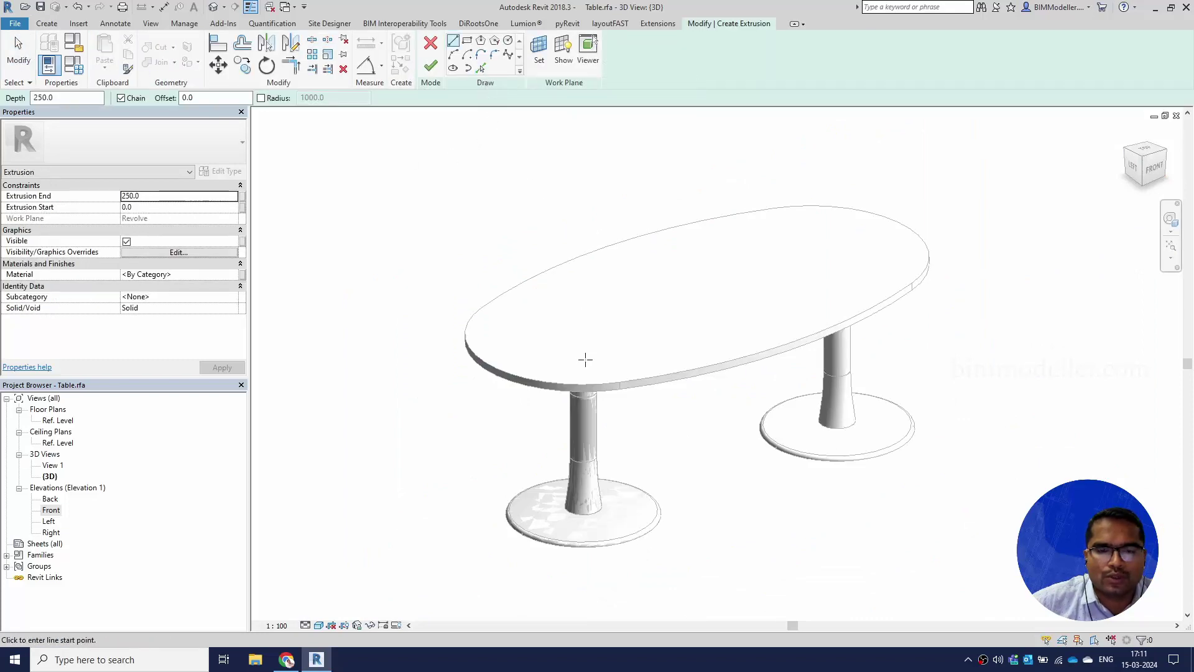
pyautogui.scroll(5, 593, 372)
pyautogui.keyDown('shift'); pyautogui.moveTo(608, 413); pyautogui.dragTo(719, 466, button='middle'); pyautogui.keyUp('shift')
pyautogui.scroll(3, 719, 466)
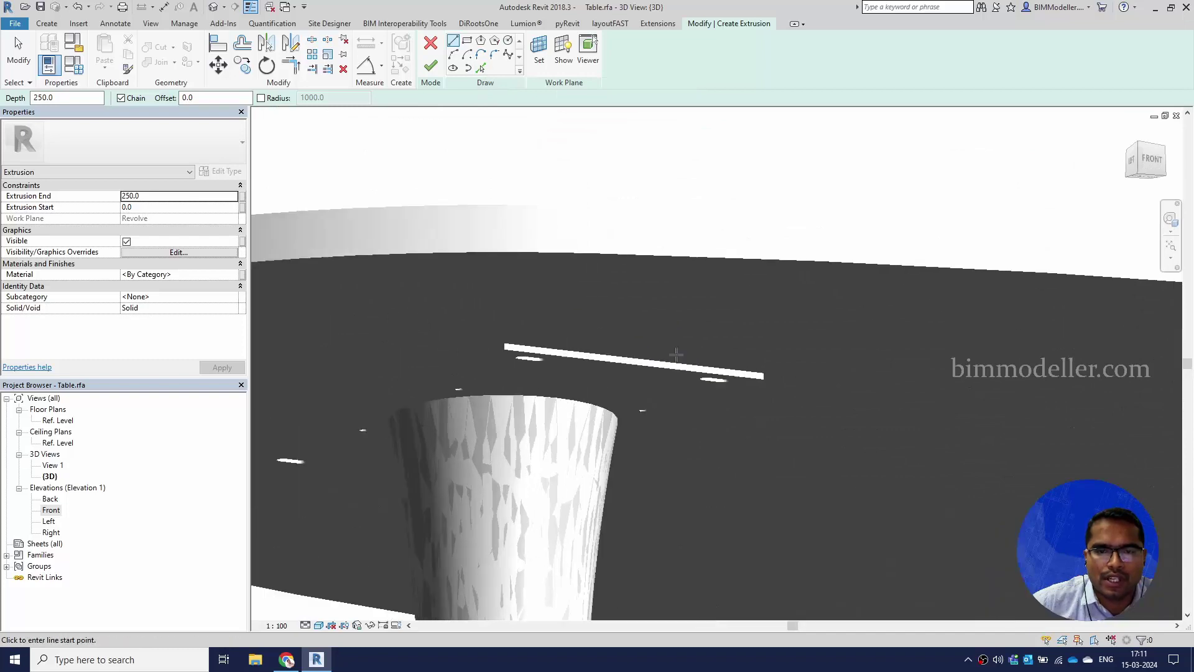
pyautogui.click(602, 362)
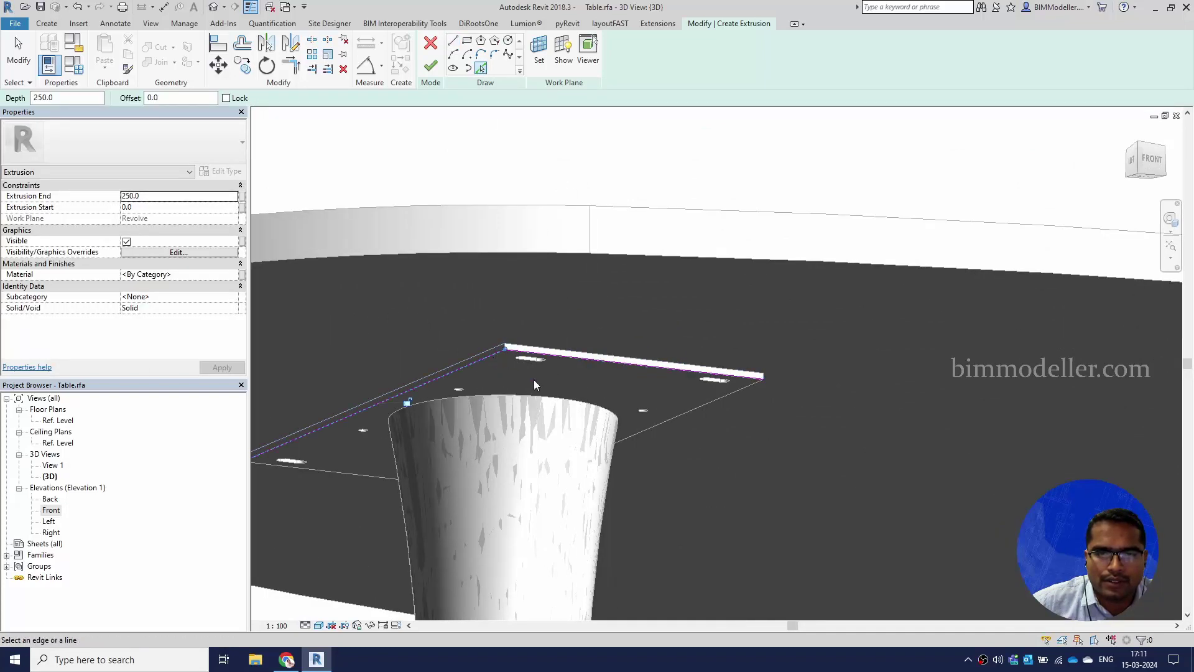
pyautogui.scroll(-3, 778, 349)
pyautogui.scroll(5, 674, 416)
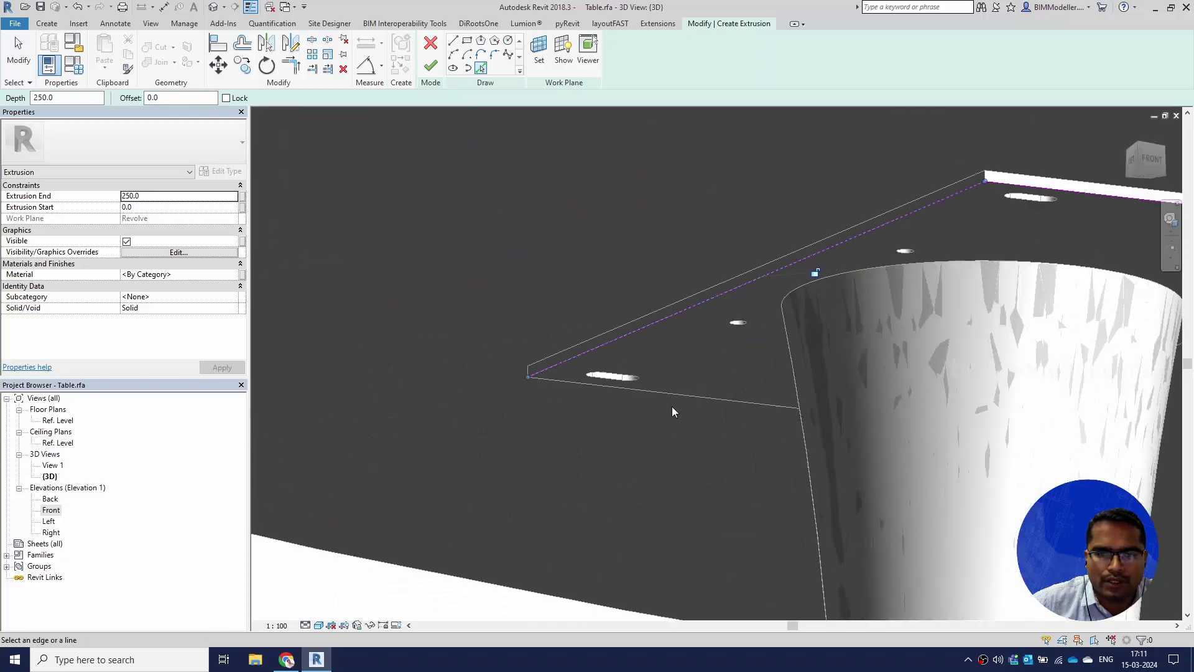
pyautogui.scroll(-3, 672, 407)
pyautogui.click(669, 399)
pyautogui.scroll(-2, 603, 380)
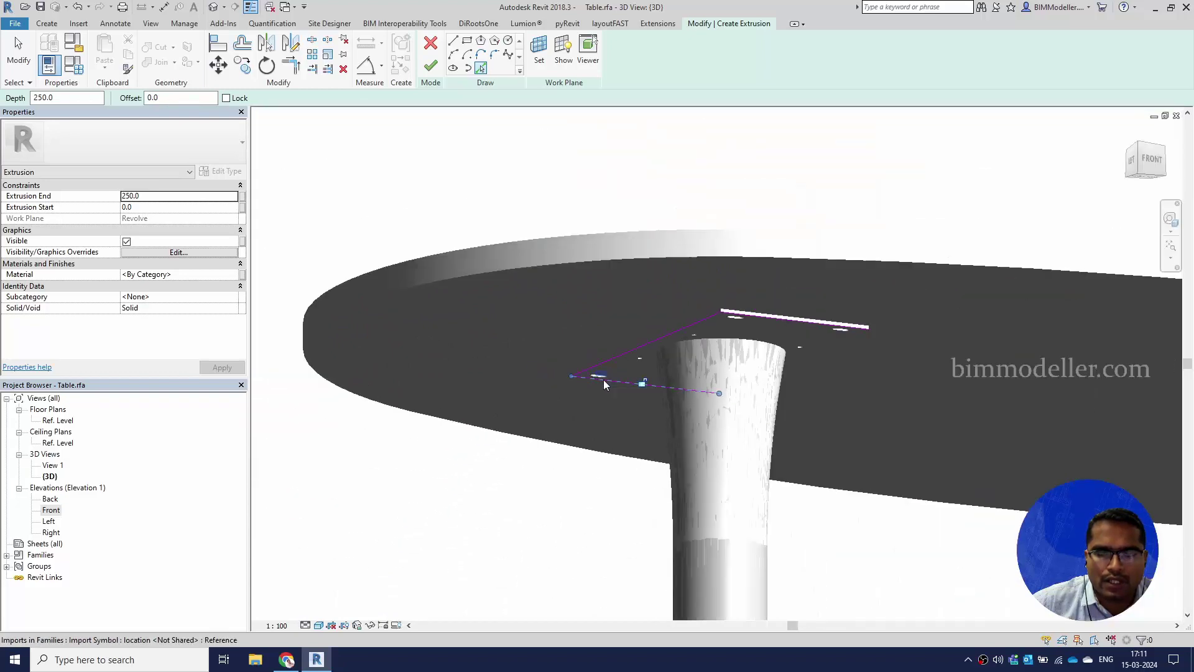
pyautogui.click(835, 341)
pyautogui.scroll(-3, 802, 346)
pyautogui.scroll(4, 753, 396)
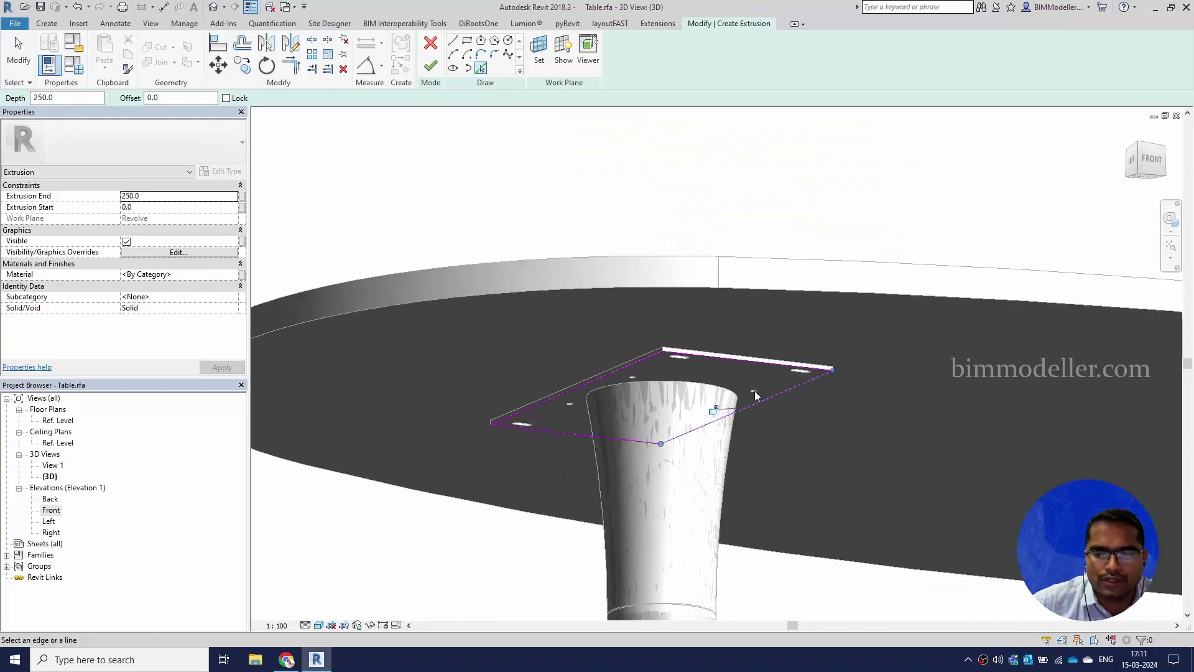
# - Finish the mounting plate extrusion and pull its top face down to the imported plate's thickness, a depth of 4.0
pyautogui.click(431, 66)
pyautogui.keyDown('shift'); pyautogui.moveTo(614, 282); pyautogui.dragTo(754, 427, button='middle'); pyautogui.keyUp('shift')
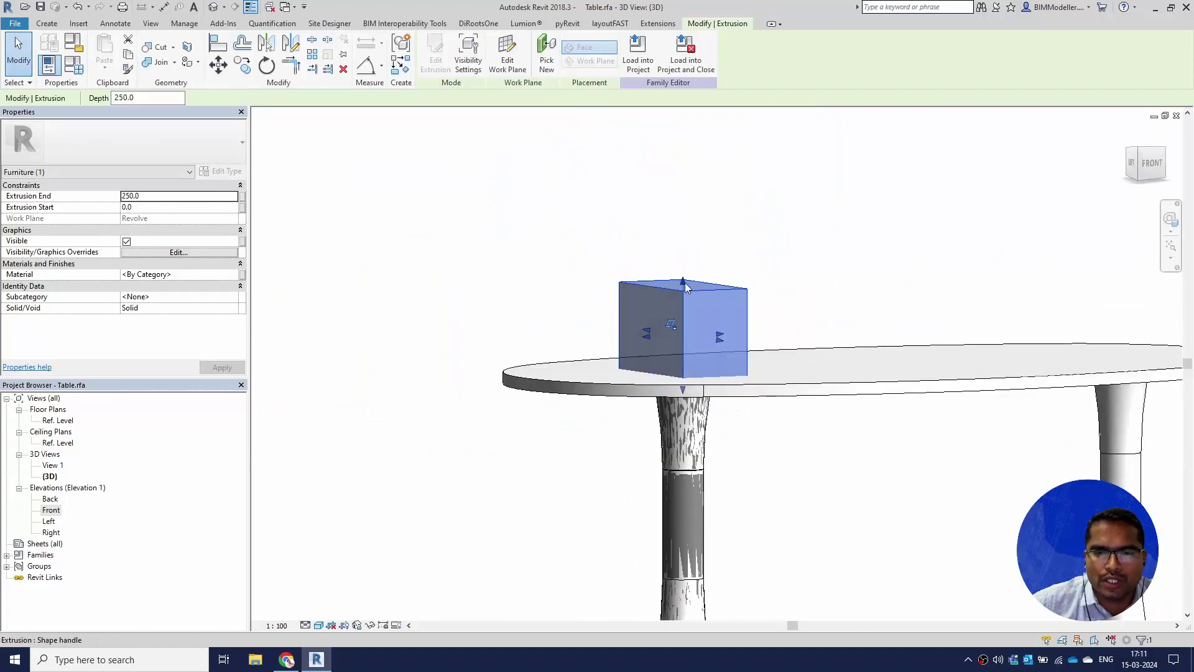
pyautogui.moveTo(685, 283); pyautogui.dragTo(712, 421)
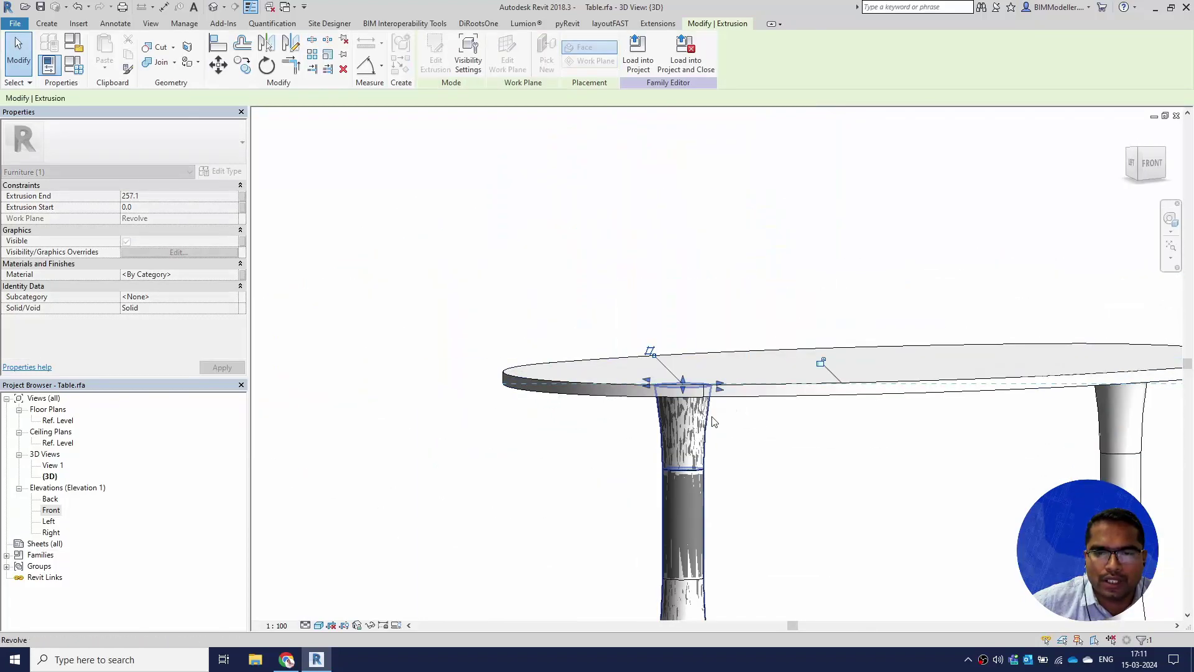
pyautogui.click(1153, 163)
pyautogui.scroll(3, 602, 279)
pyautogui.scroll(-4, 606, 306)
pyautogui.scroll(-3, 605, 305)
pyautogui.keyDown('shift'); pyautogui.moveTo(551, 346); pyautogui.dragTo(814, 221, button='middle'); pyautogui.keyUp('shift')
pyautogui.scroll(6, 979, 258)
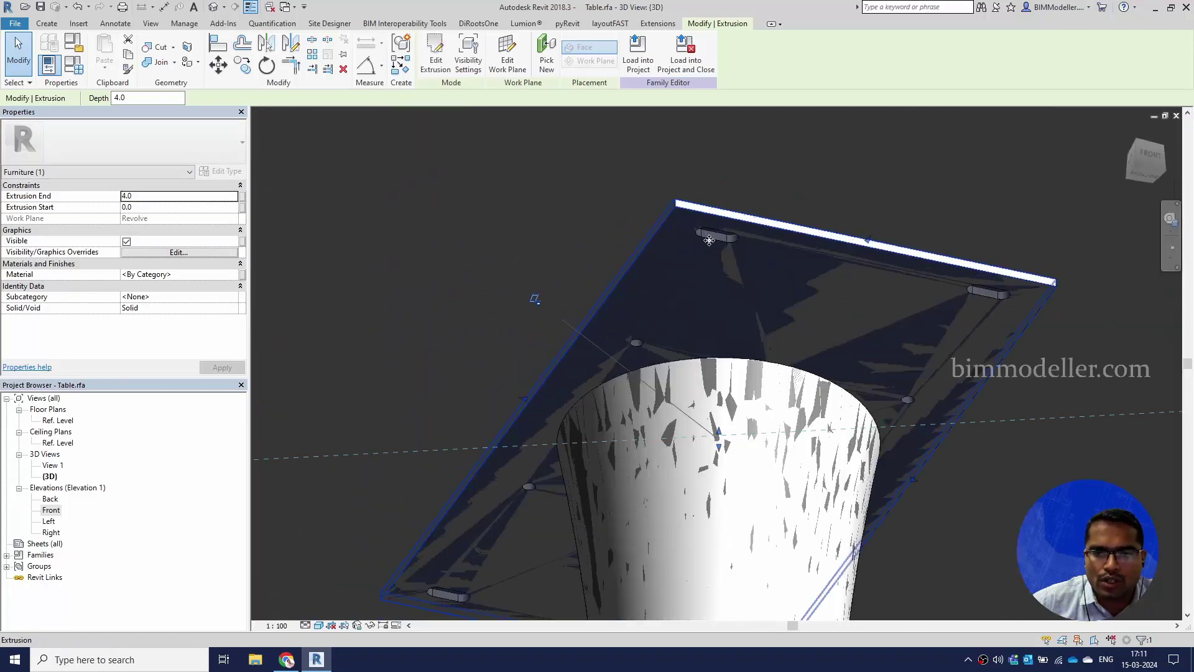
# - Select the column revolve and mounting plate together and mirror a copy about the centre reference plane in the front elevation
pyautogui.scroll(2, 751, 239)
pyautogui.scroll(-5, 652, 247)
pyautogui.keyDown('shift'); pyautogui.moveTo(699, 274); pyautogui.dragTo(555, 221, button='middle'); pyautogui.keyUp('shift')
pyautogui.scroll(-3, 604, 280)
pyautogui.moveTo(472, 183); pyautogui.dragTo(757, 557)
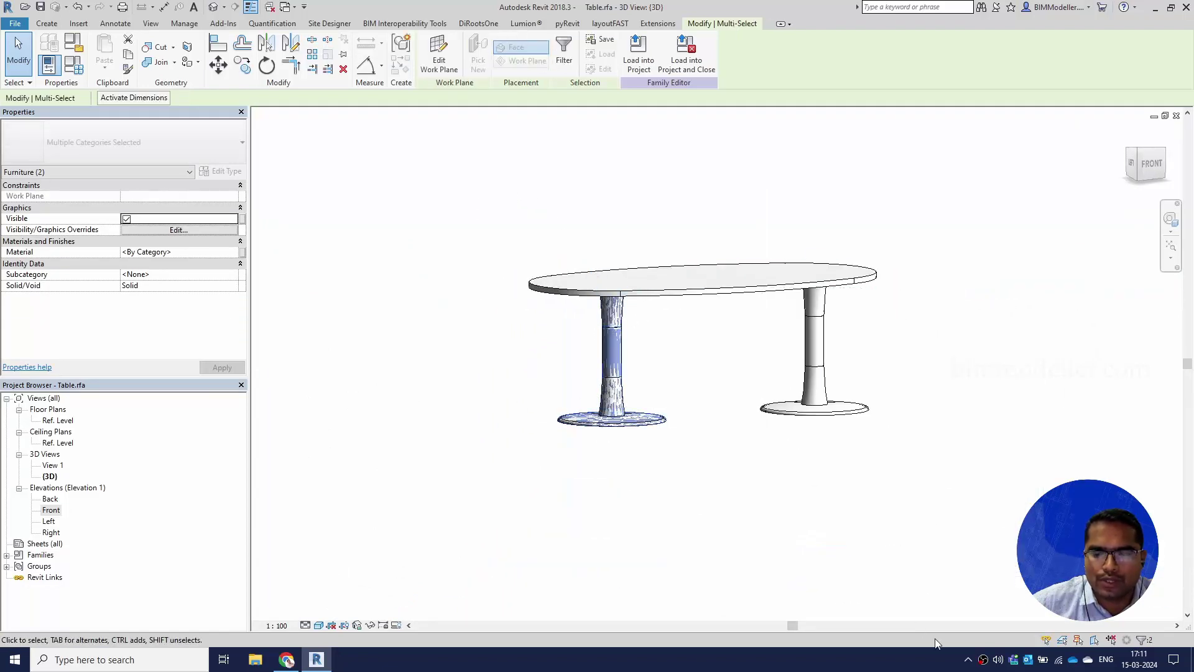
pyautogui.doubleClick(51, 510)
pyautogui.scroll(5, 496, 456)
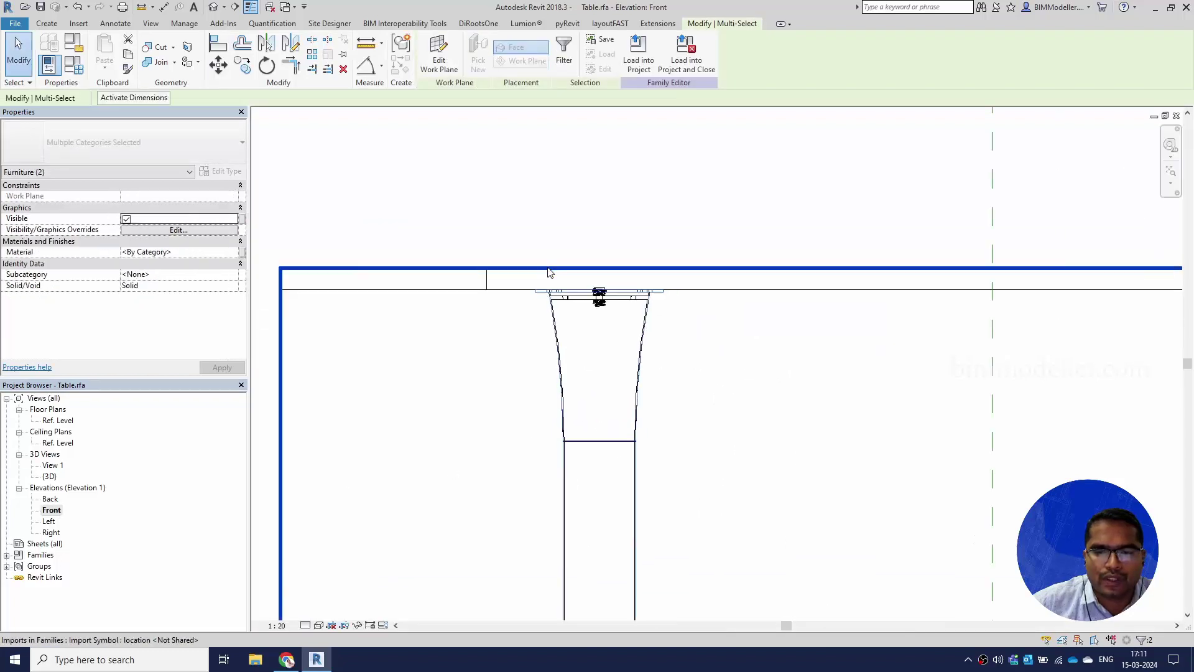
pyautogui.scroll(-5, 550, 272)
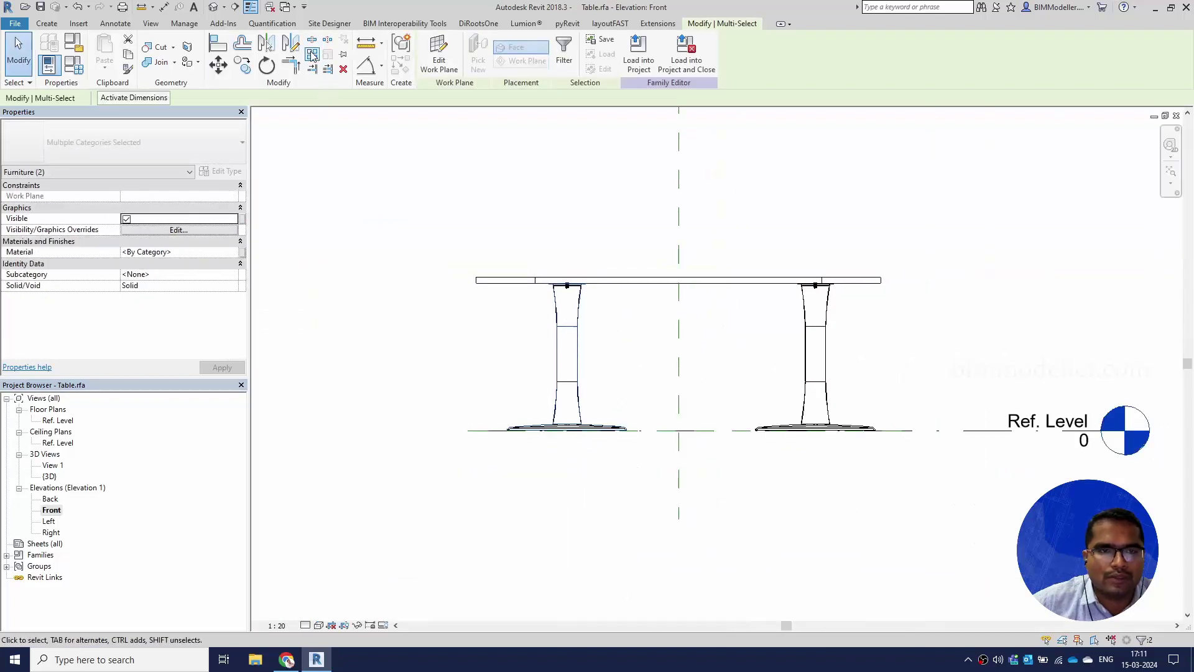
pyautogui.click(268, 47)
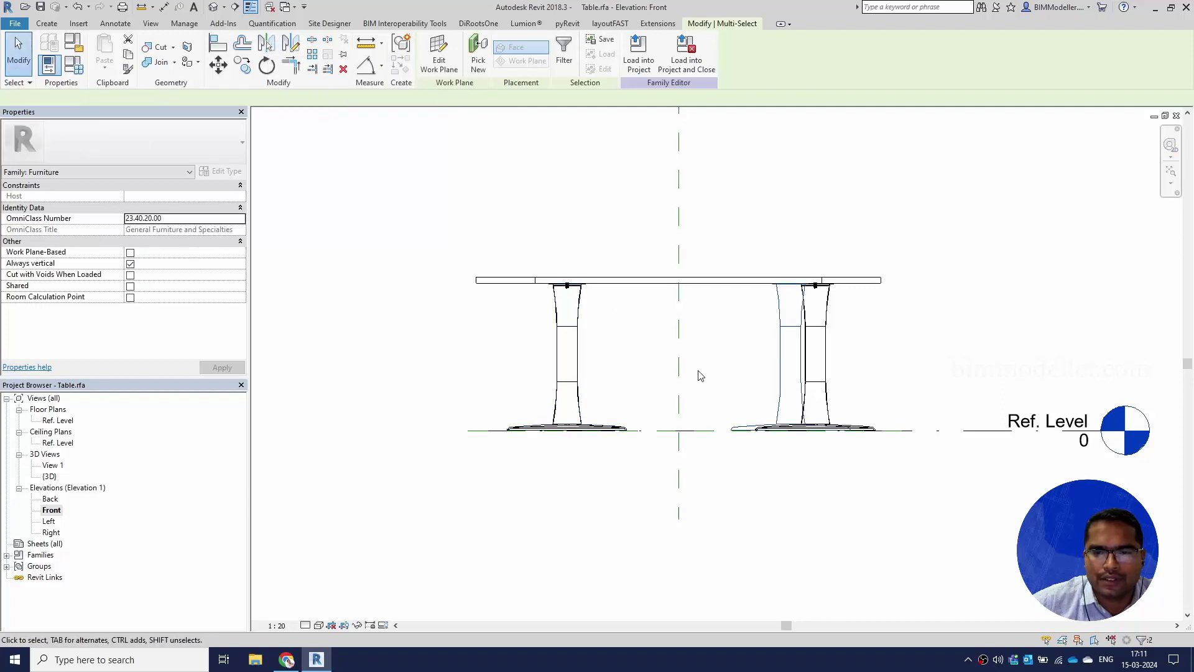
pyautogui.moveTo(736, 400); pyautogui.dragTo(713, 404, button='middle')
# - Nudge the mirrored column and mounting plate sideways until they line up with the imported table's second leg
pyautogui.press('Right')
pyautogui.press('Right')
pyautogui.press('Right')
pyautogui.press('Right')
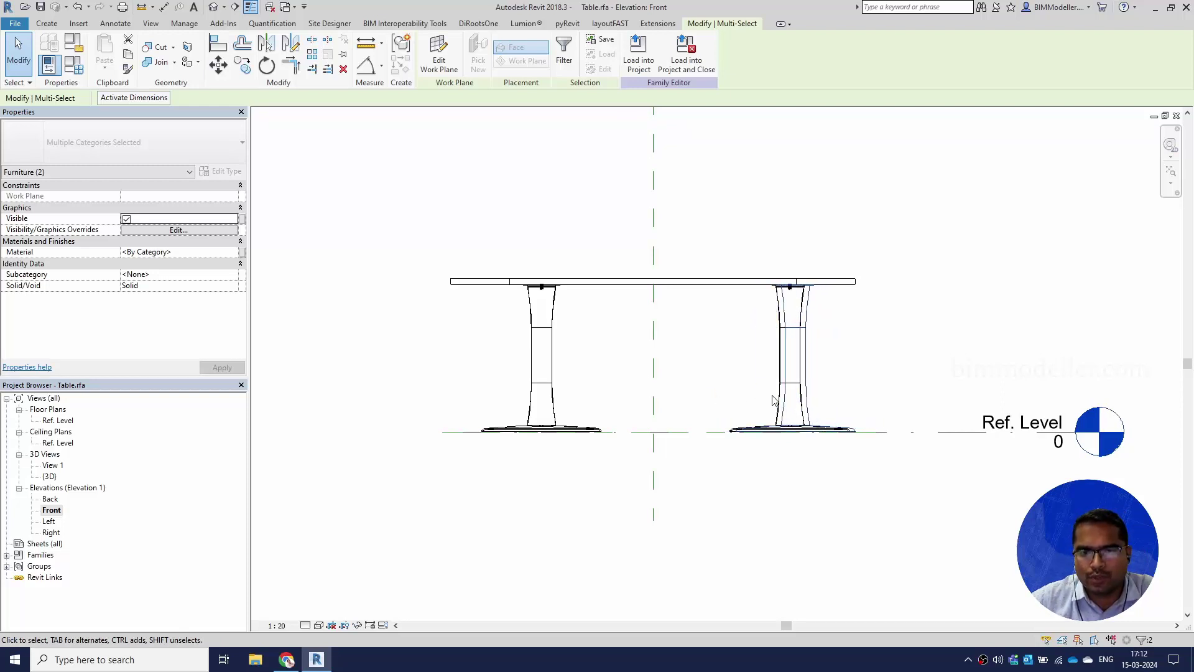
# - Examine the mirrored leg's alignment up close in the front elevation, and view the whole table in 3D from several angles
pyautogui.scroll(3, 799, 367)
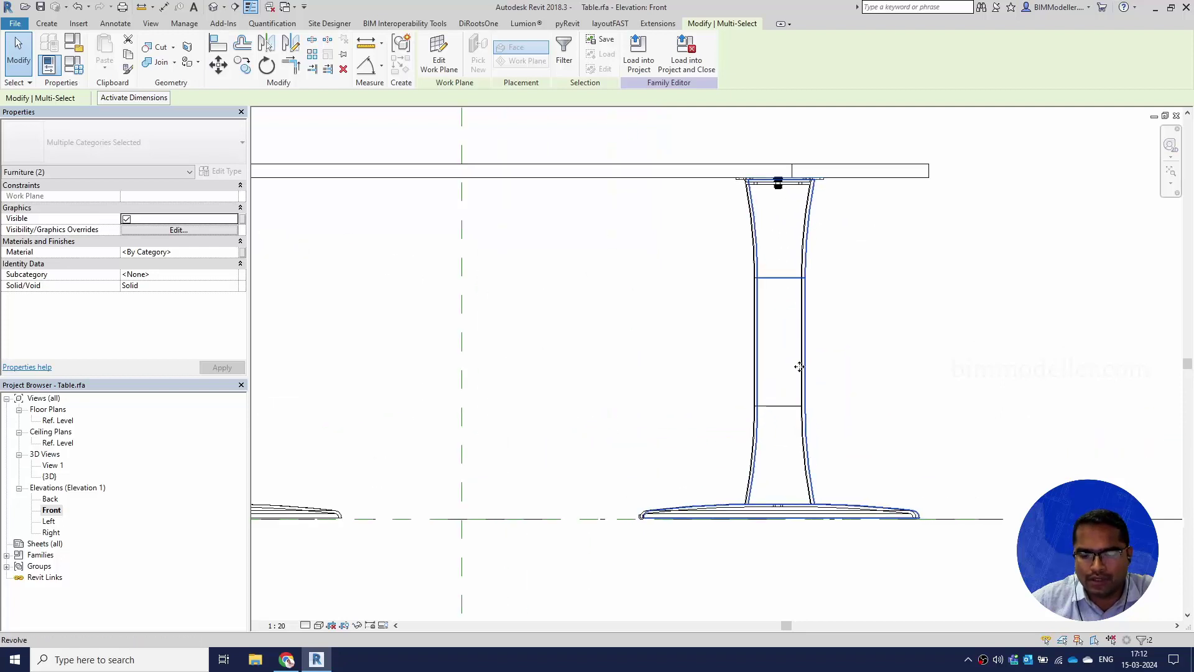
pyautogui.scroll(5, 799, 367)
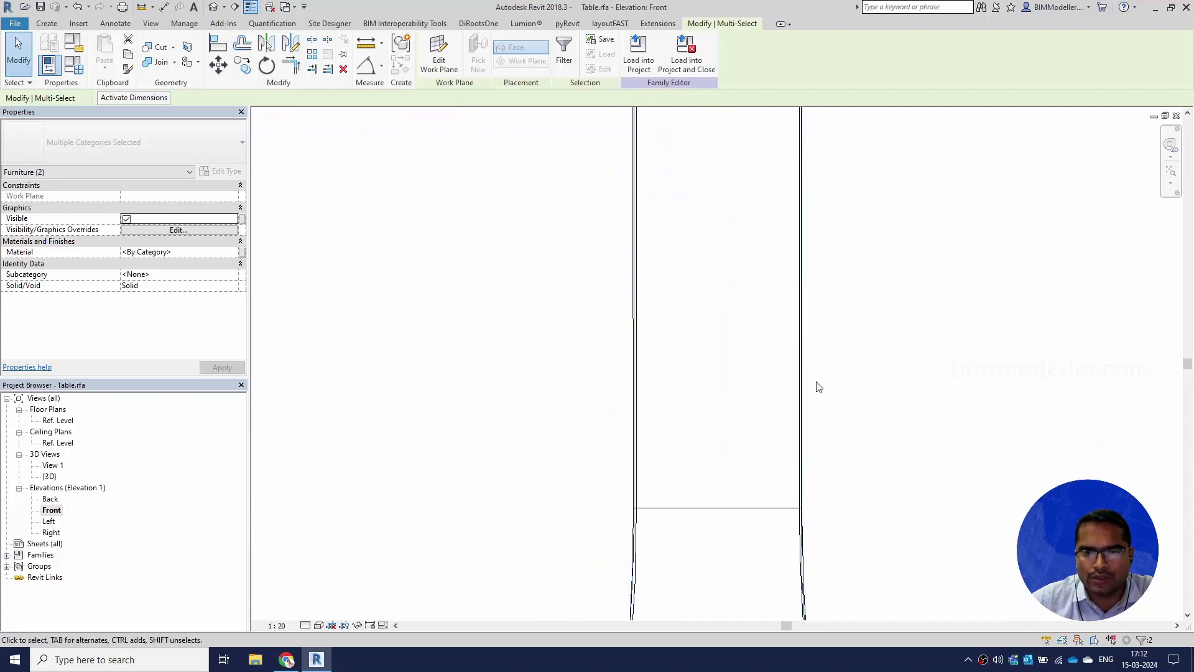
pyautogui.scroll(3, 818, 387)
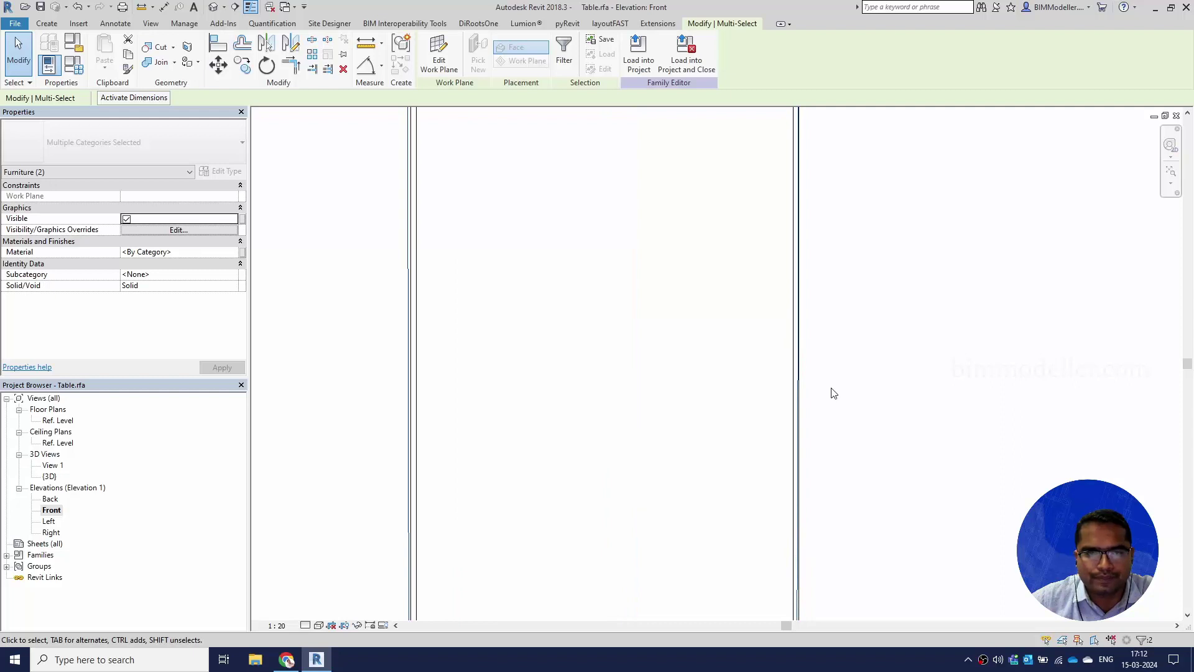
pyautogui.scroll(4, 809, 367)
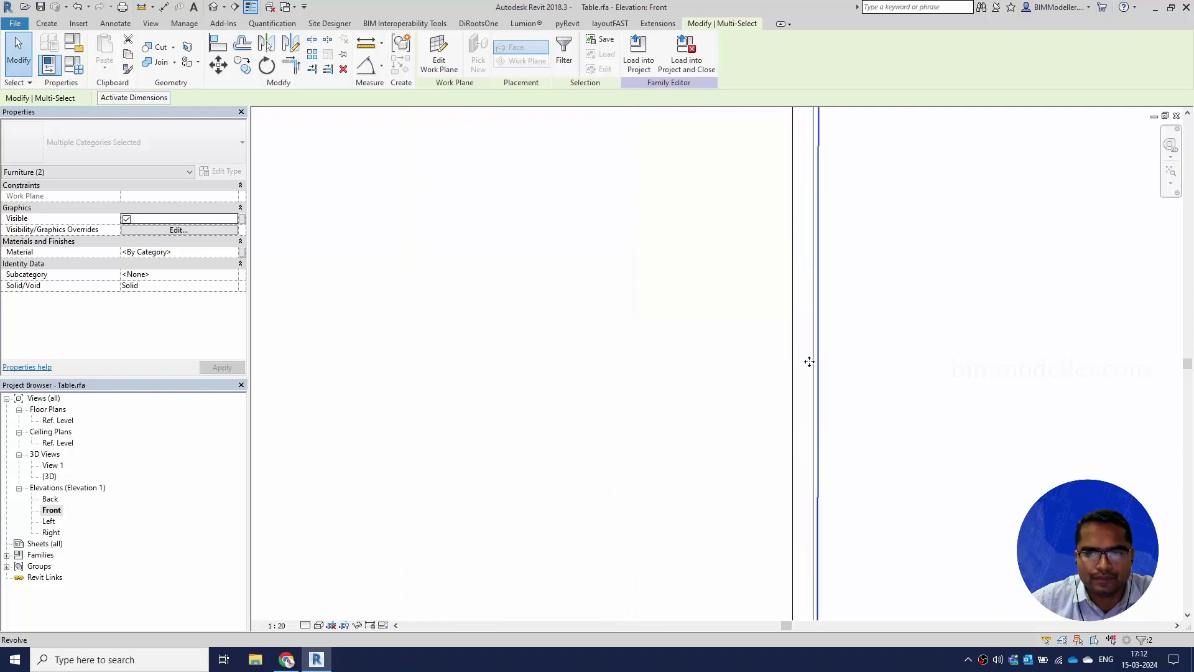
pyautogui.scroll(-10, 812, 367)
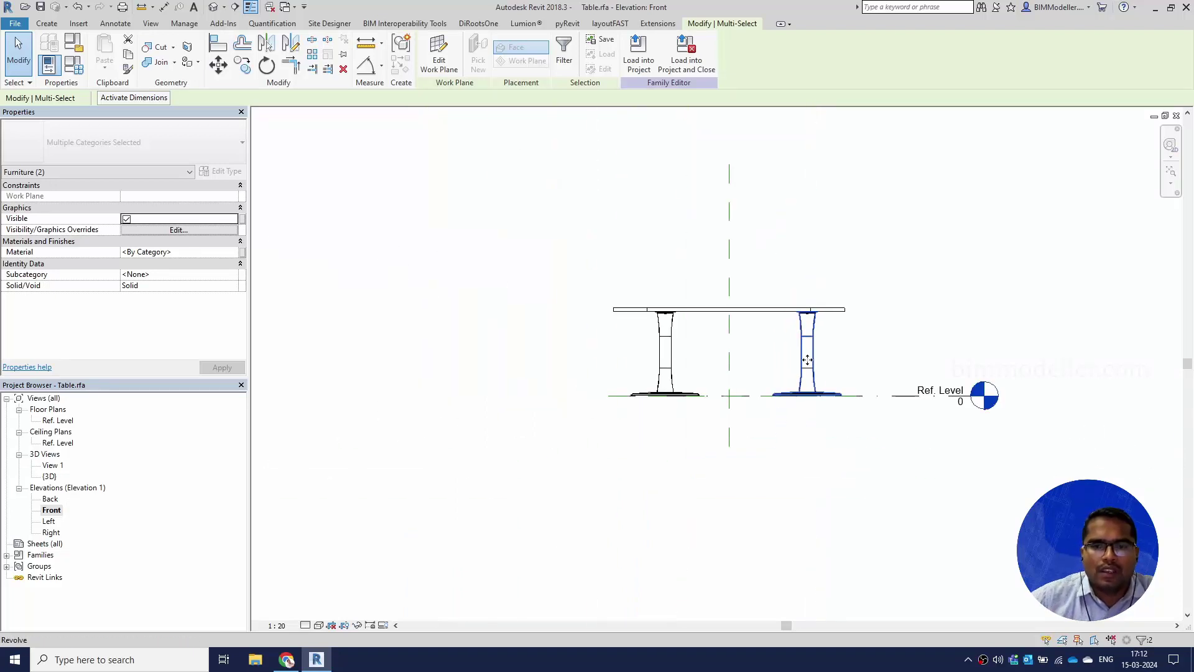
pyautogui.moveTo(482, 265); pyautogui.dragTo(537, 311, button='middle')
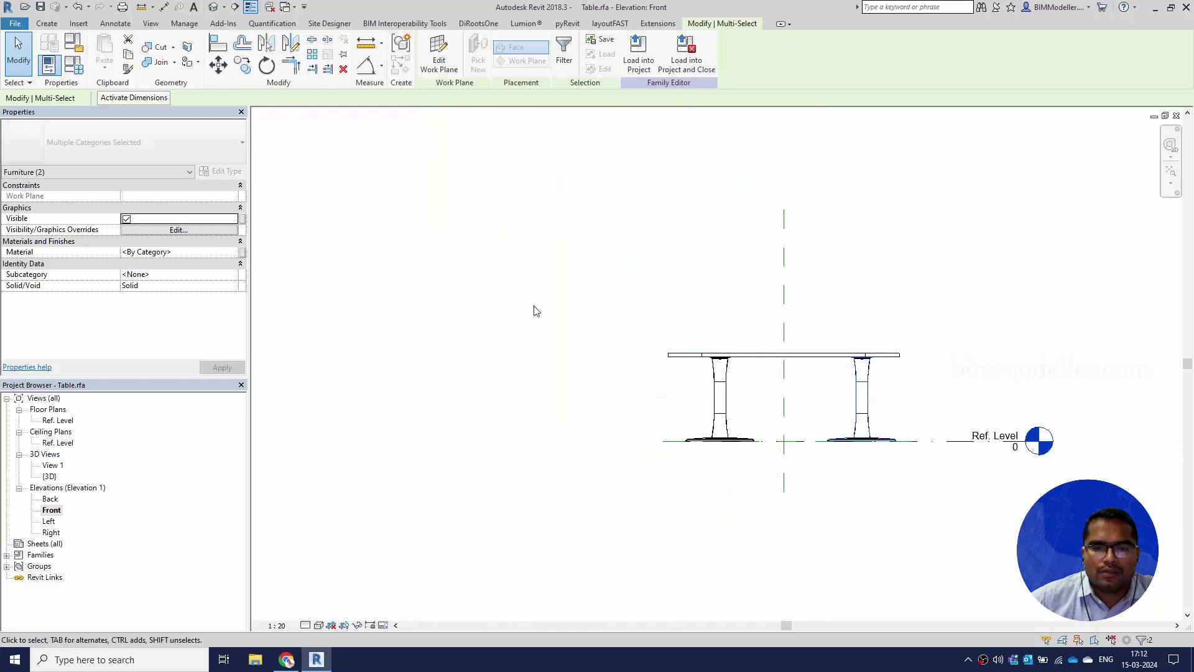
pyautogui.click(214, 7)
pyautogui.keyDown('shift'); pyautogui.moveTo(625, 362); pyautogui.dragTo(799, 463, button='middle'); pyautogui.keyUp('shift')
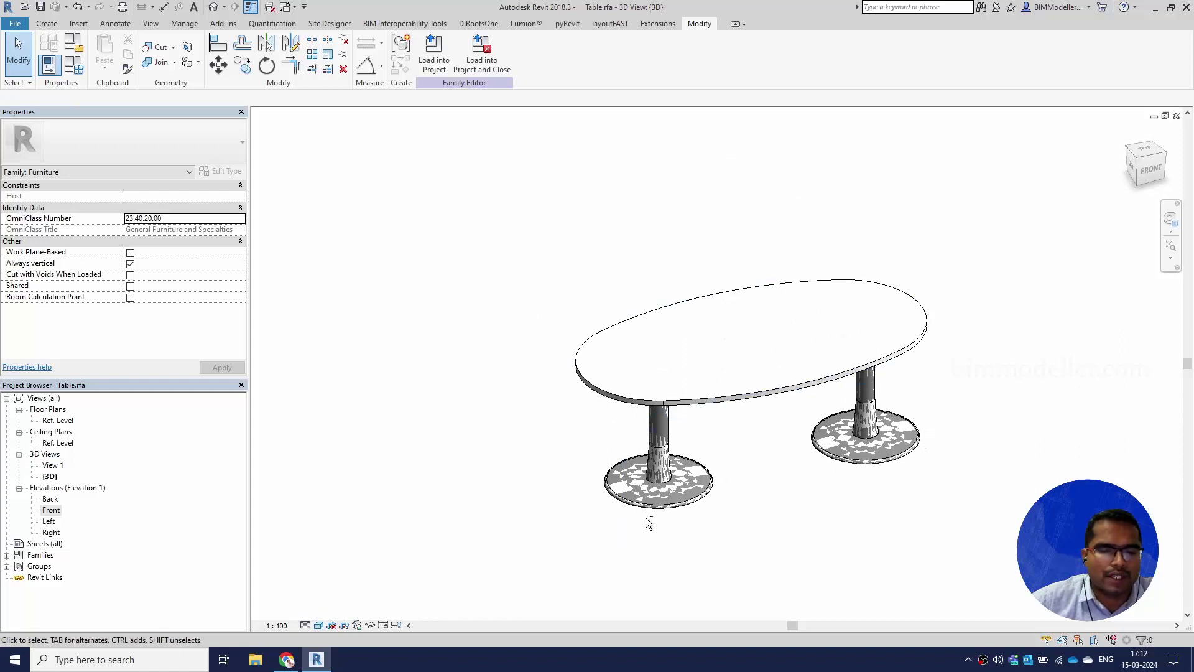
pyautogui.keyDown('shift'); pyautogui.moveTo(656, 518); pyautogui.dragTo(613, 425, button='middle'); pyautogui.keyUp('shift')
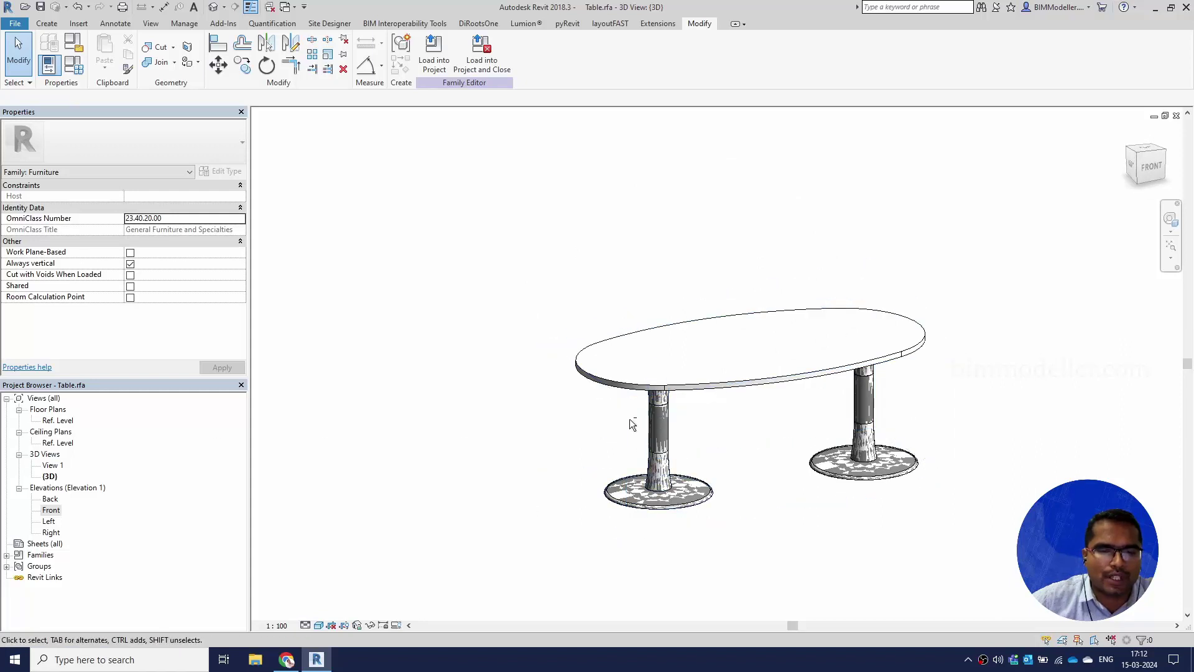
# - Start an extrusion in the Ref. Level floor plan and trace the tabletop's left end with an arc of about 460 radius
pyautogui.click(47, 24)
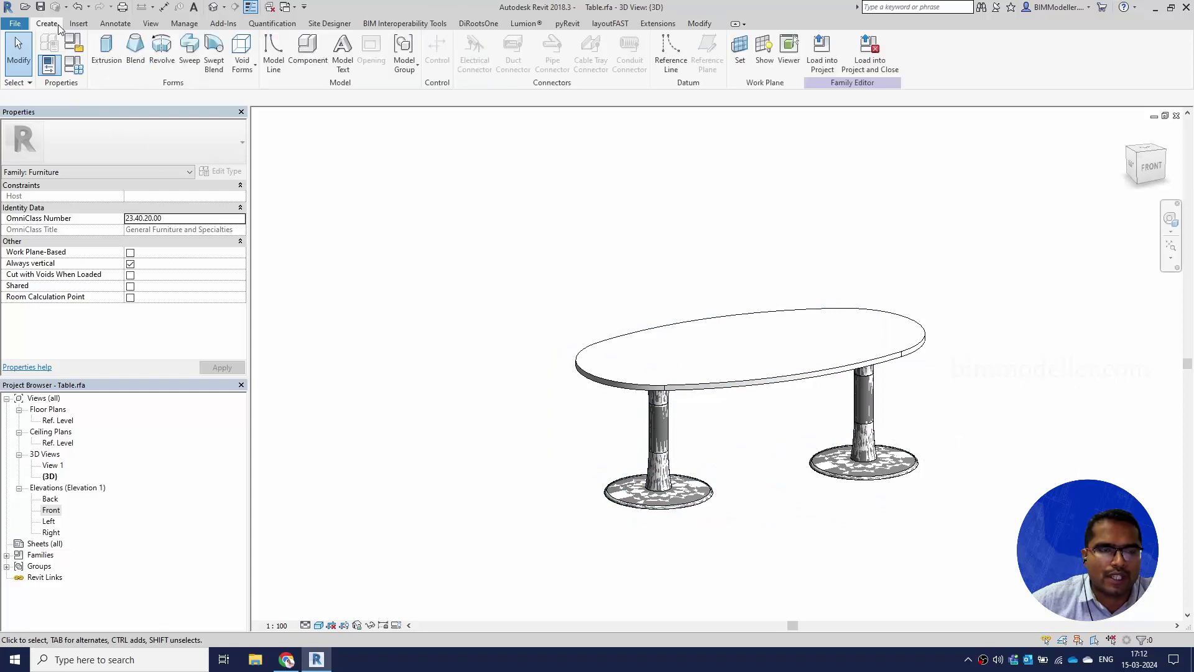
pyautogui.doubleClick(63, 422)
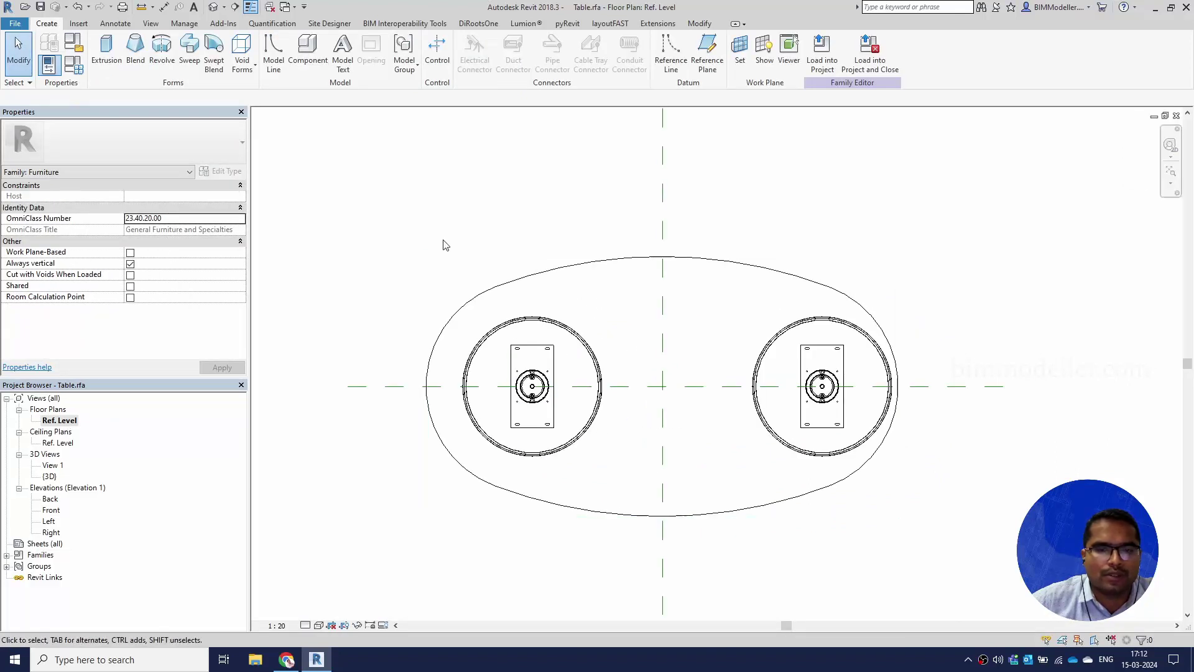
pyautogui.click(107, 48)
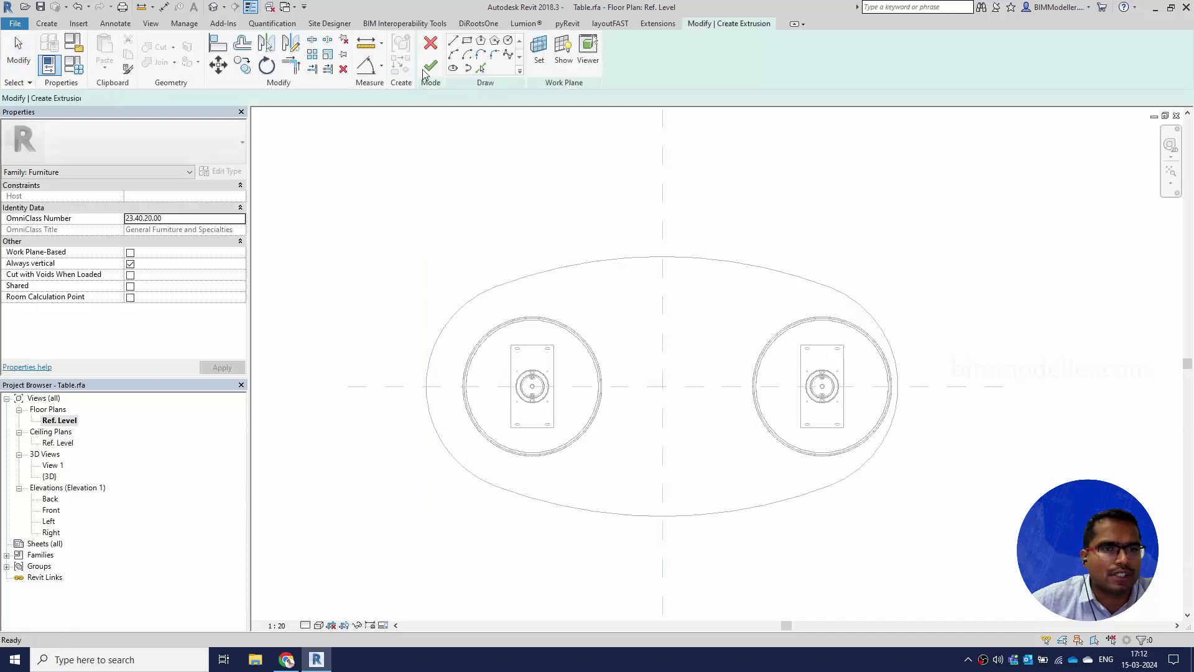
pyautogui.click(454, 55)
pyautogui.scroll(5, 507, 289)
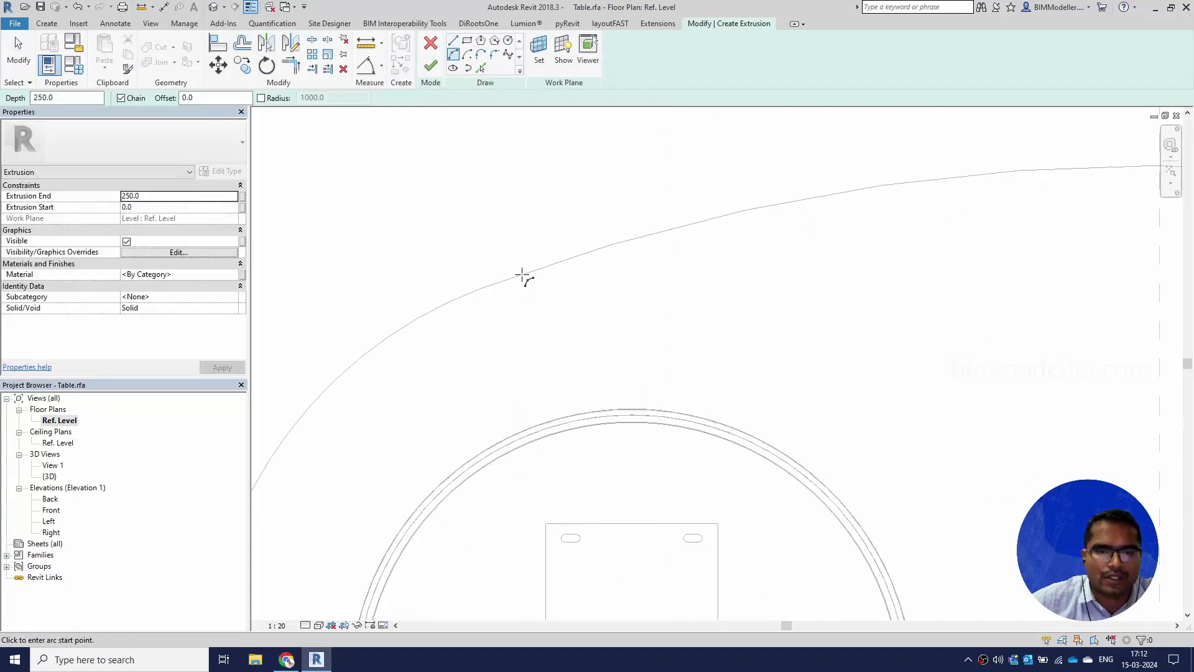
pyautogui.click(578, 257)
pyautogui.scroll(-5, 510, 305)
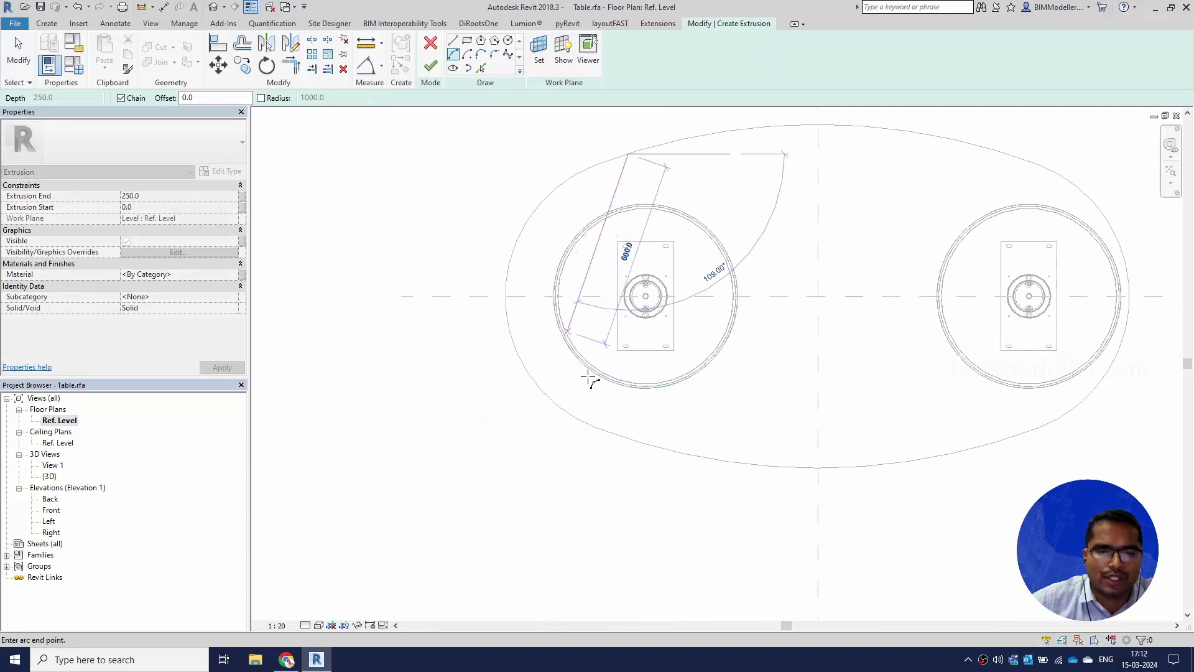
pyautogui.scroll(3, 628, 434)
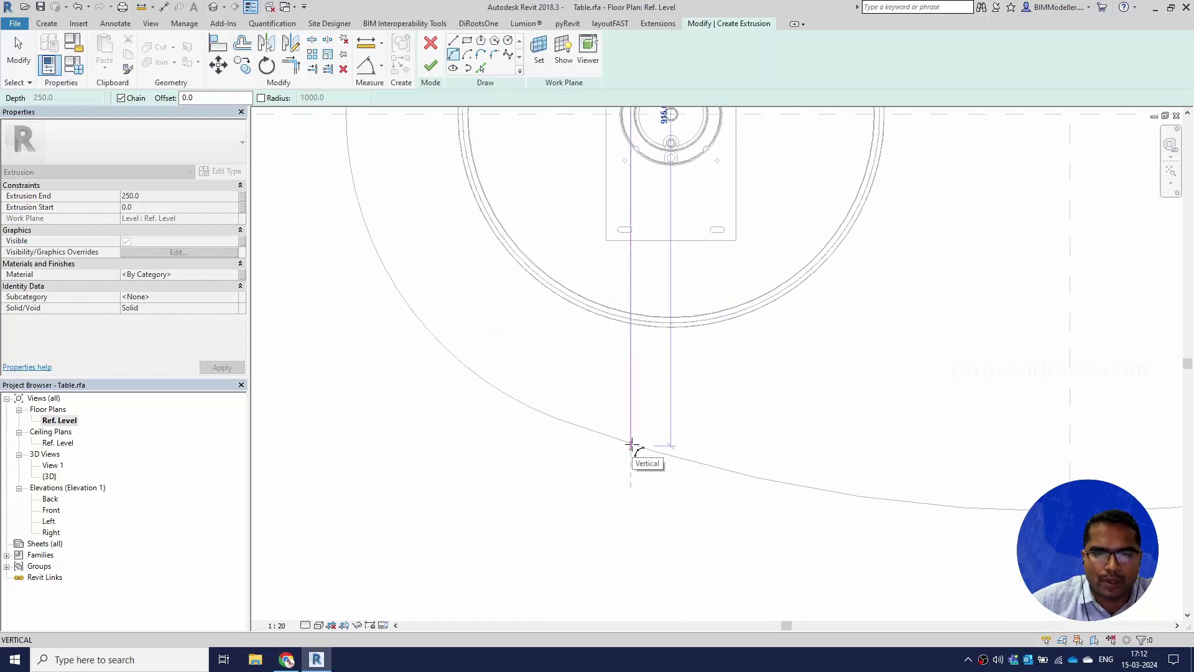
pyautogui.scroll(3, 630, 441)
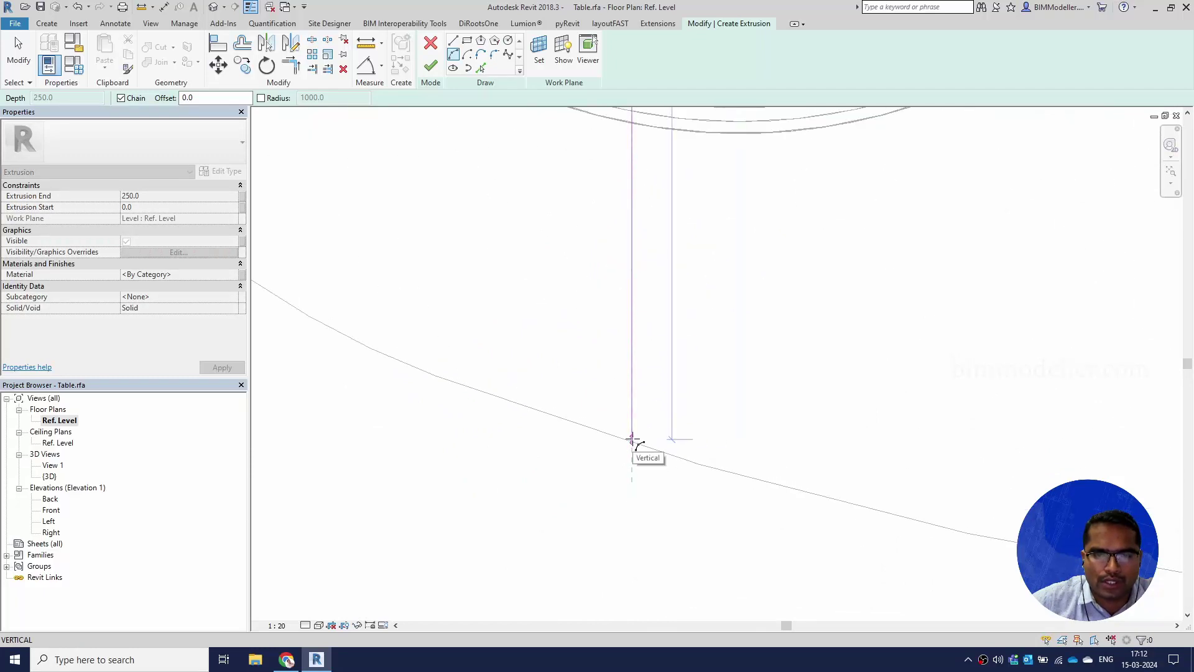
pyautogui.click(632, 440)
pyautogui.scroll(-5, 625, 435)
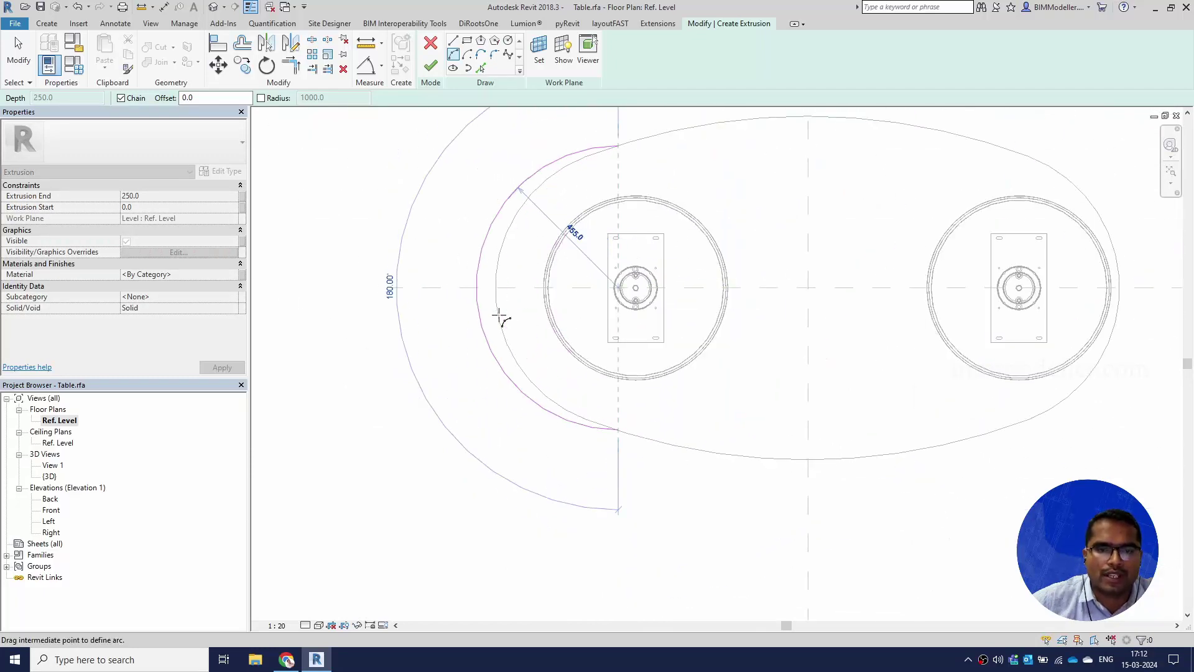
pyautogui.scroll(3, 499, 297)
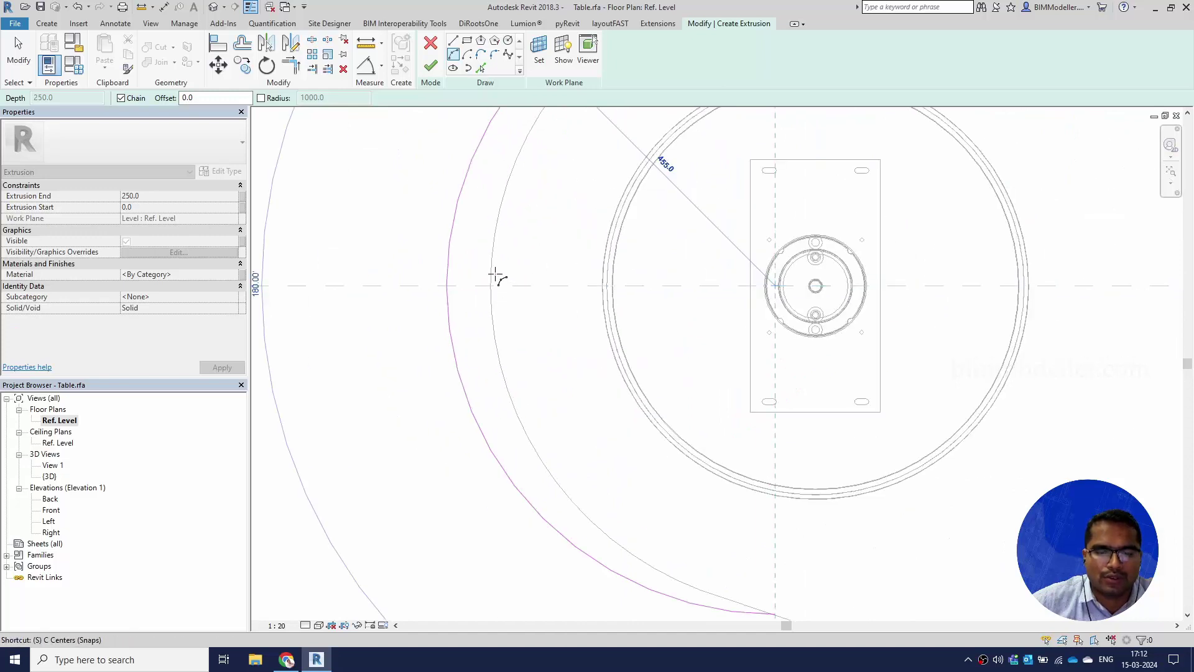
pyautogui.scroll(-3, 492, 277)
pyautogui.click(489, 276)
# - Sketch an arc of about 2027 radius along the lower tabletop edge, from the end arc to the Center (Left/Right) reference plane
pyautogui.scroll(4, 622, 398)
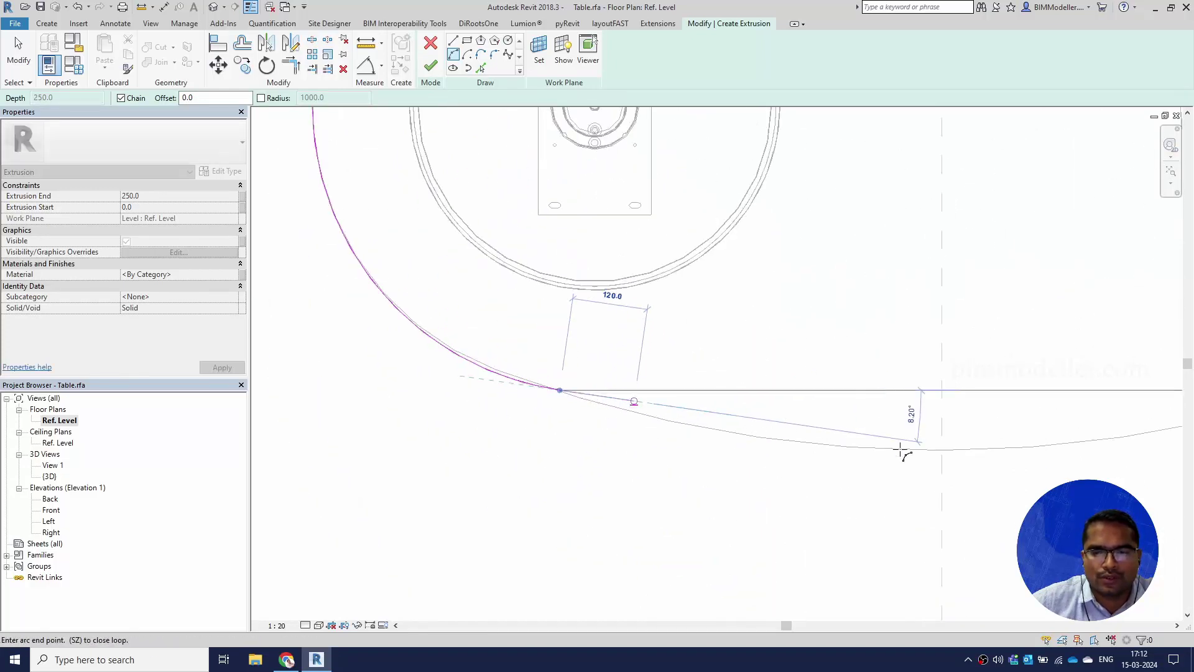
pyautogui.scroll(4, 942, 443)
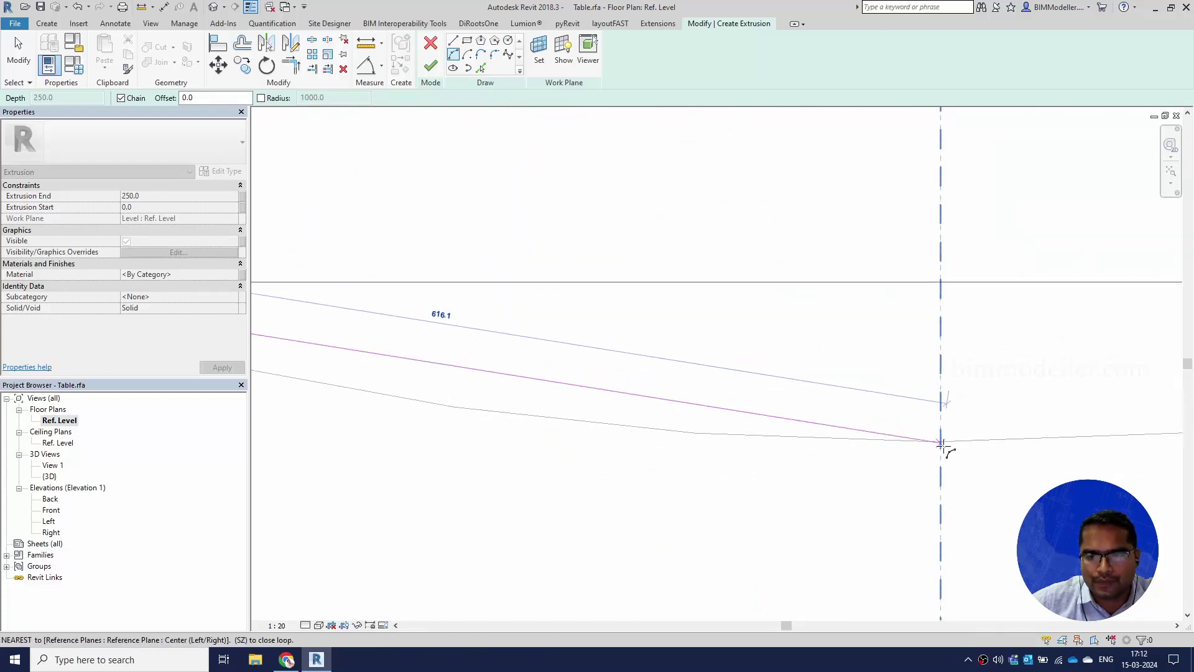
pyautogui.moveTo(942, 444); pyautogui.dragTo(939, 438, button='middle')
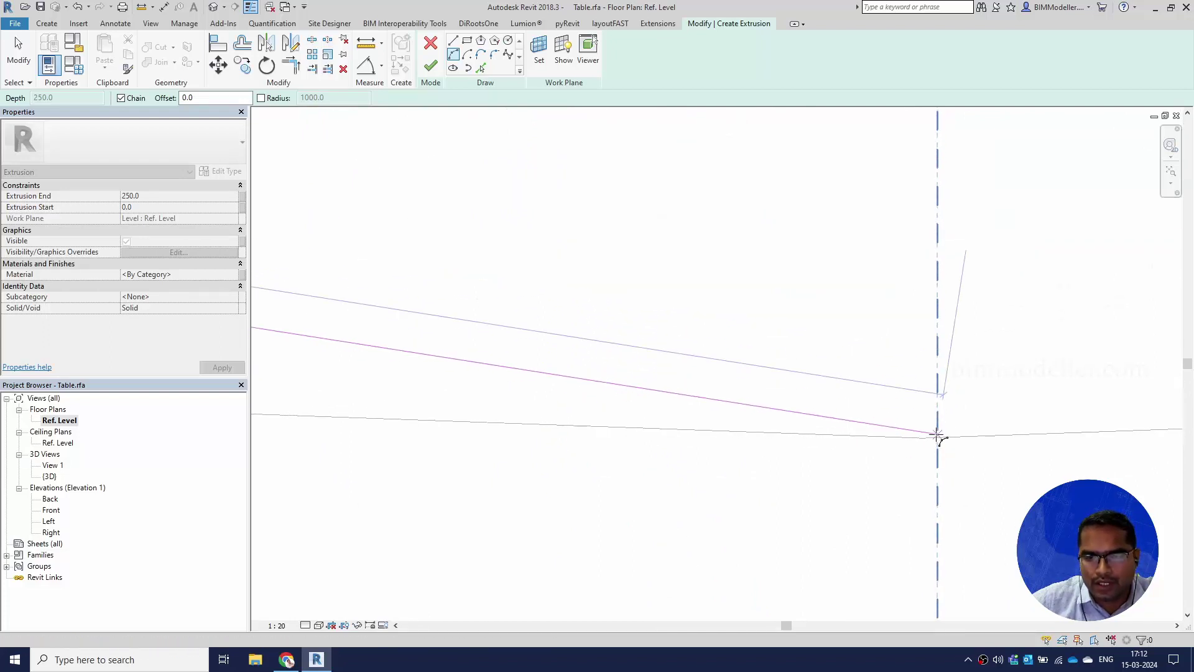
pyautogui.click(938, 435)
pyautogui.moveTo(842, 450); pyautogui.dragTo(1021, 434, button='middle')
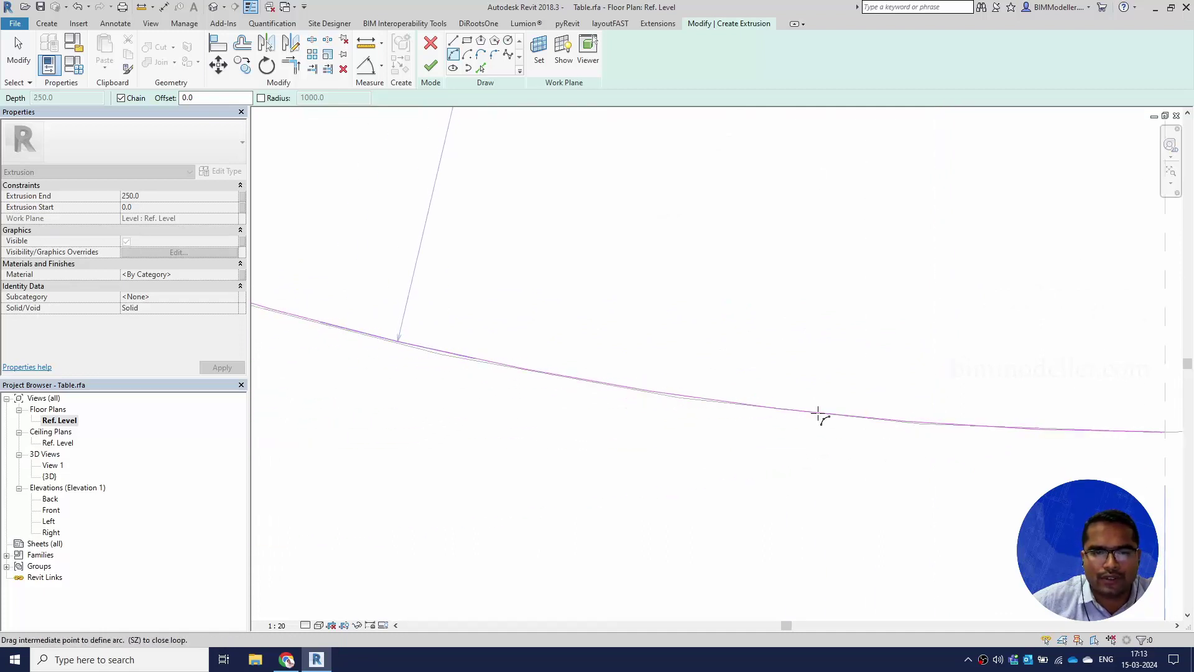
pyautogui.scroll(-5, 820, 415)
pyautogui.moveTo(951, 382); pyautogui.dragTo(961, 446, button='middle')
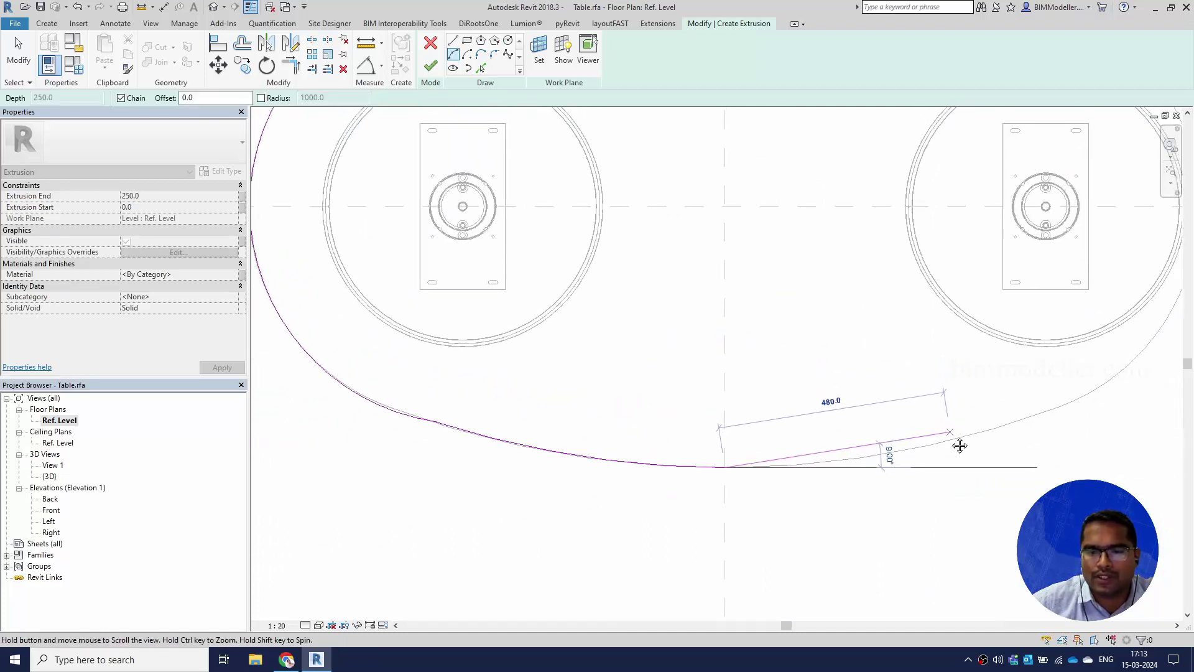
pyautogui.press('Escape')
pyautogui.scroll(-4, 639, 382)
pyautogui.press('Escape')
# - Mirror the lower edge arc about the horizontal centre reference plane to form the matching upper edge
pyautogui.click(598, 408)
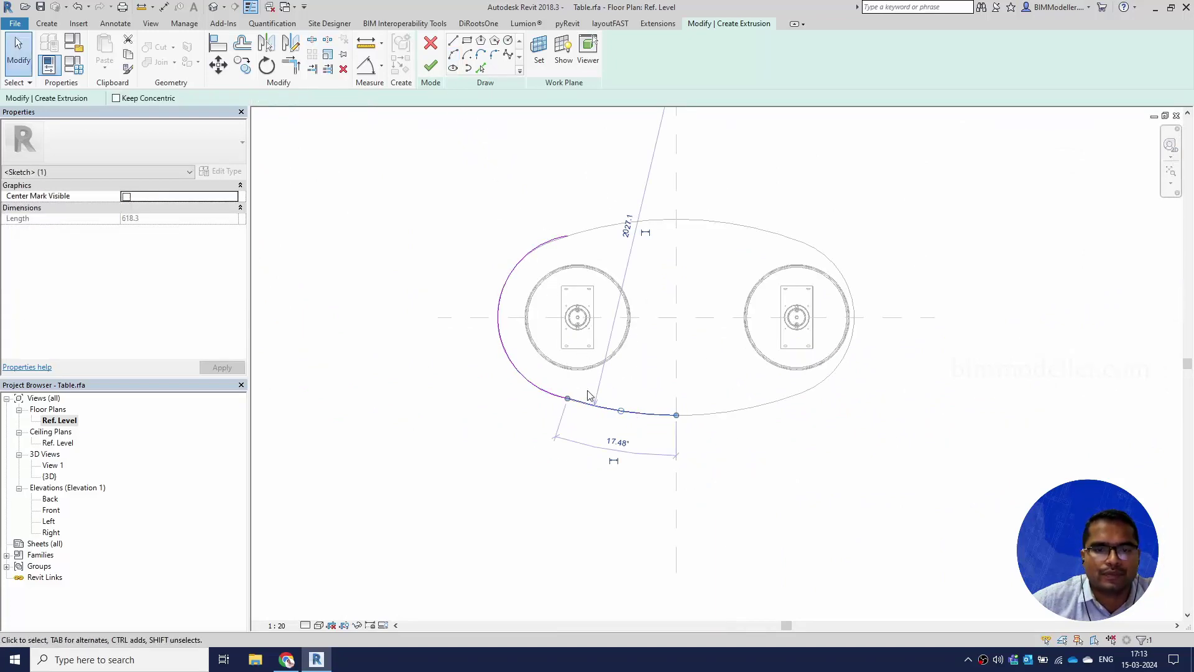
pyautogui.scroll(2, 588, 397)
pyautogui.scroll(-1, 579, 390)
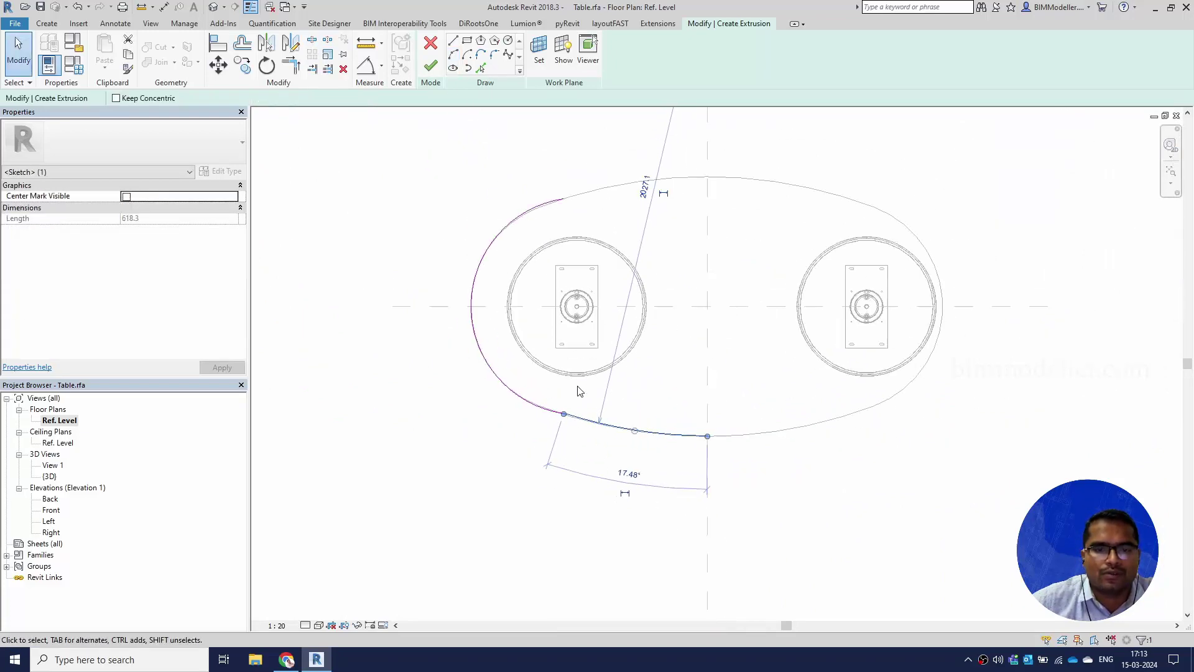
pyautogui.click(275, 50)
pyautogui.click(744, 306)
pyautogui.click(610, 215)
pyautogui.scroll(5, 541, 214)
pyautogui.click(532, 222)
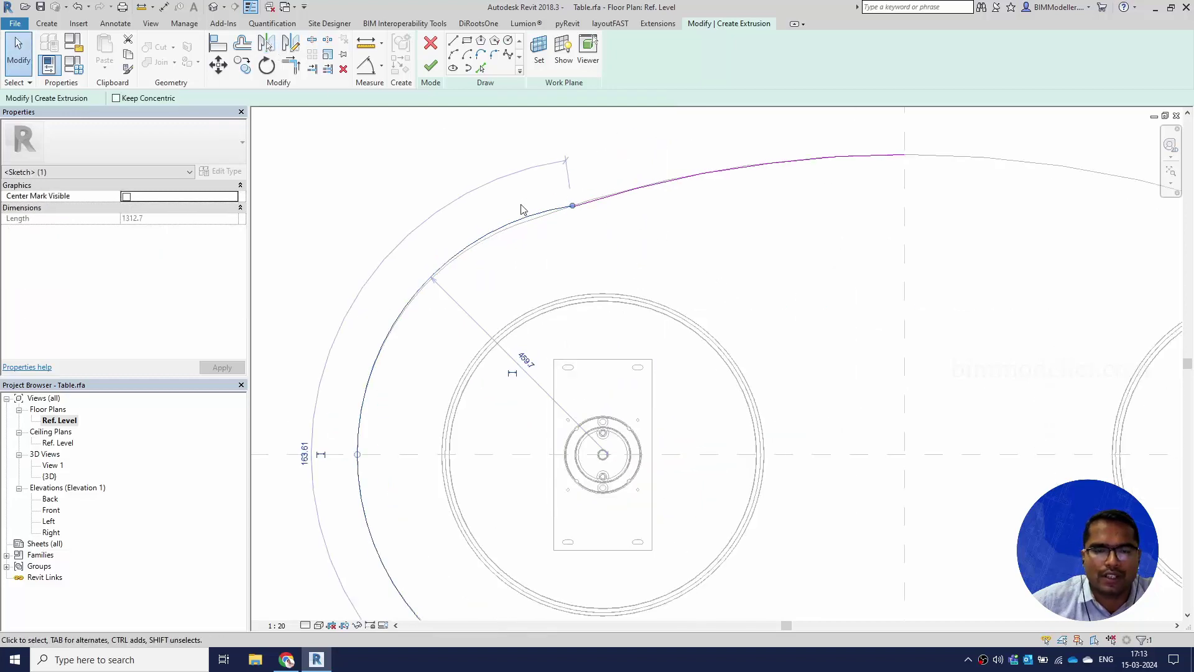
pyautogui.scroll(3, 526, 211)
pyautogui.moveTo(541, 275); pyautogui.dragTo(682, 276, button='middle')
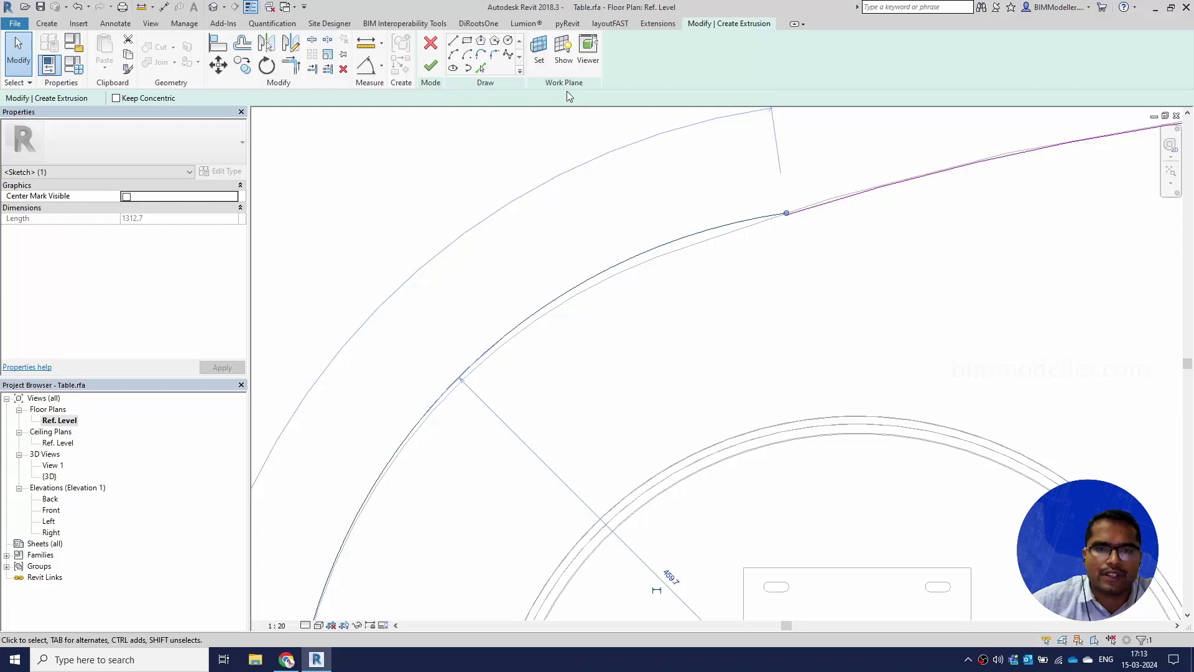
pyautogui.click(460, 55)
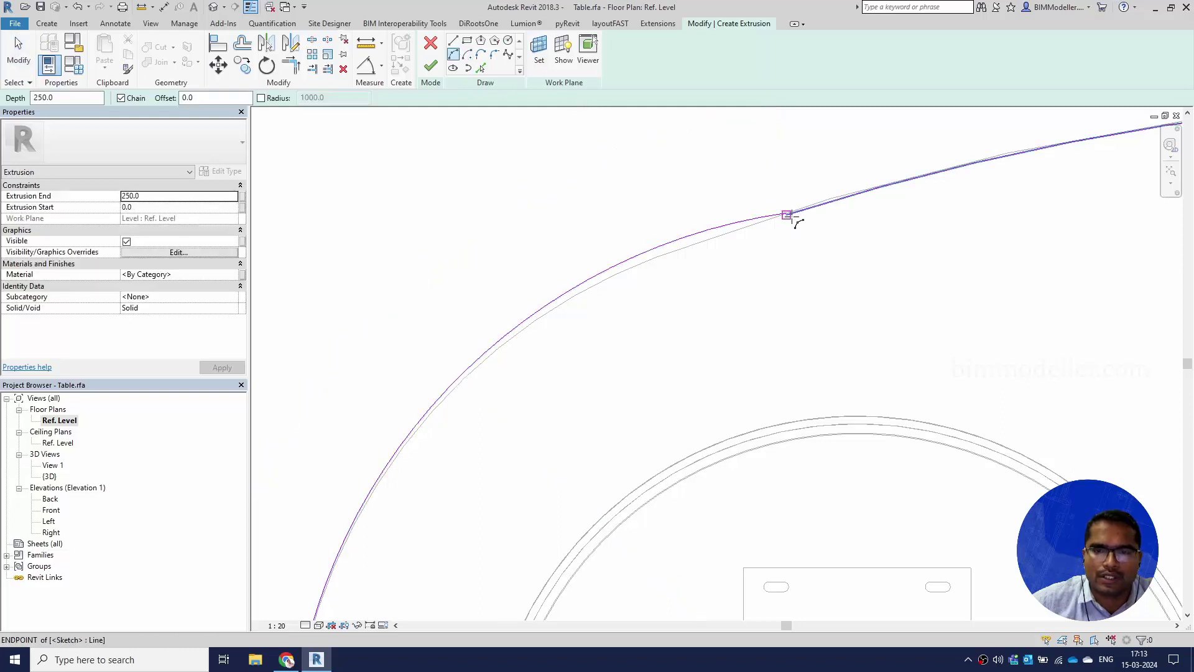
pyautogui.click(787, 214)
pyautogui.scroll(2, 574, 289)
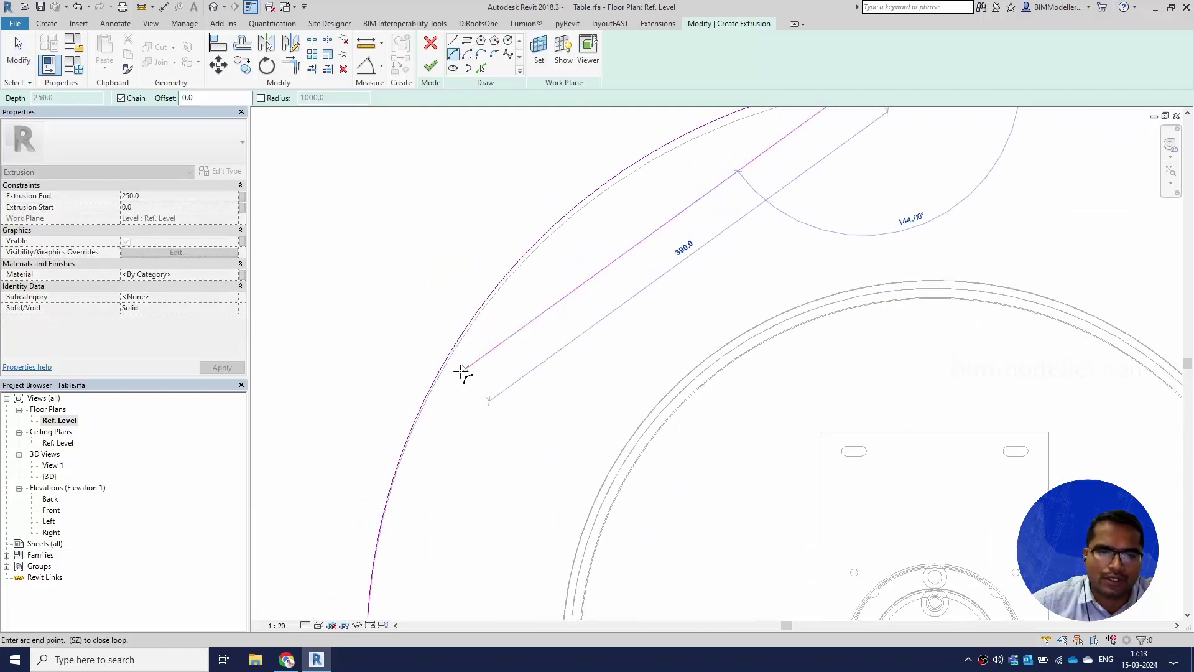
pyautogui.scroll(3, 436, 393)
pyautogui.click(431, 390)
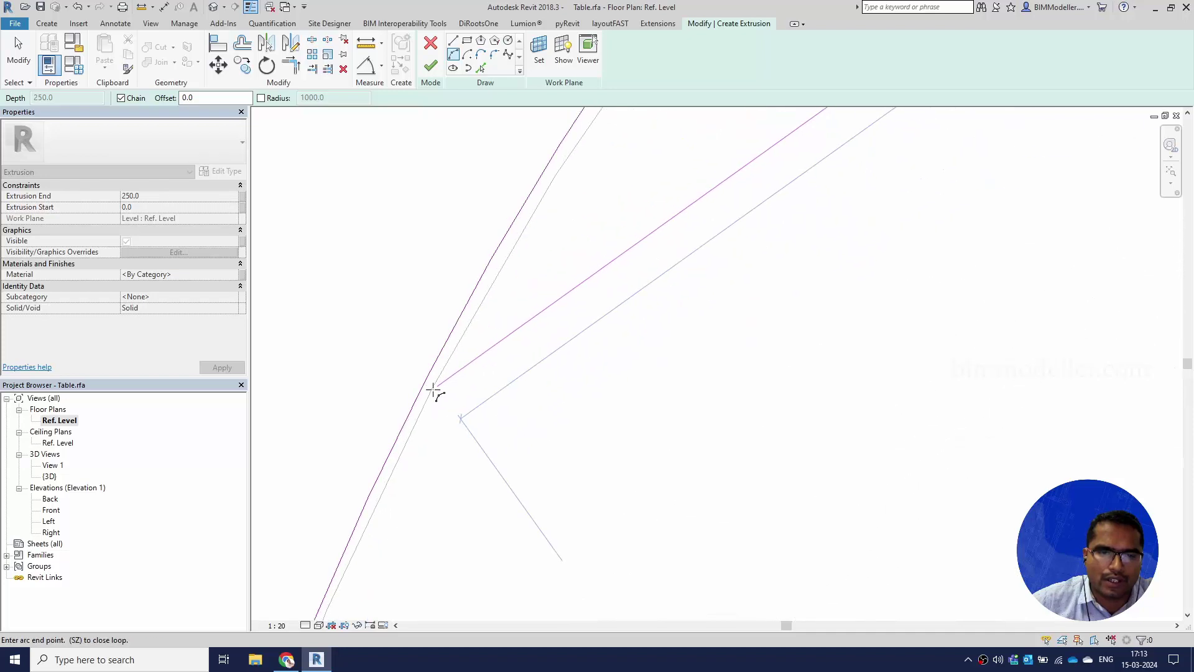
pyautogui.scroll(-4, 439, 390)
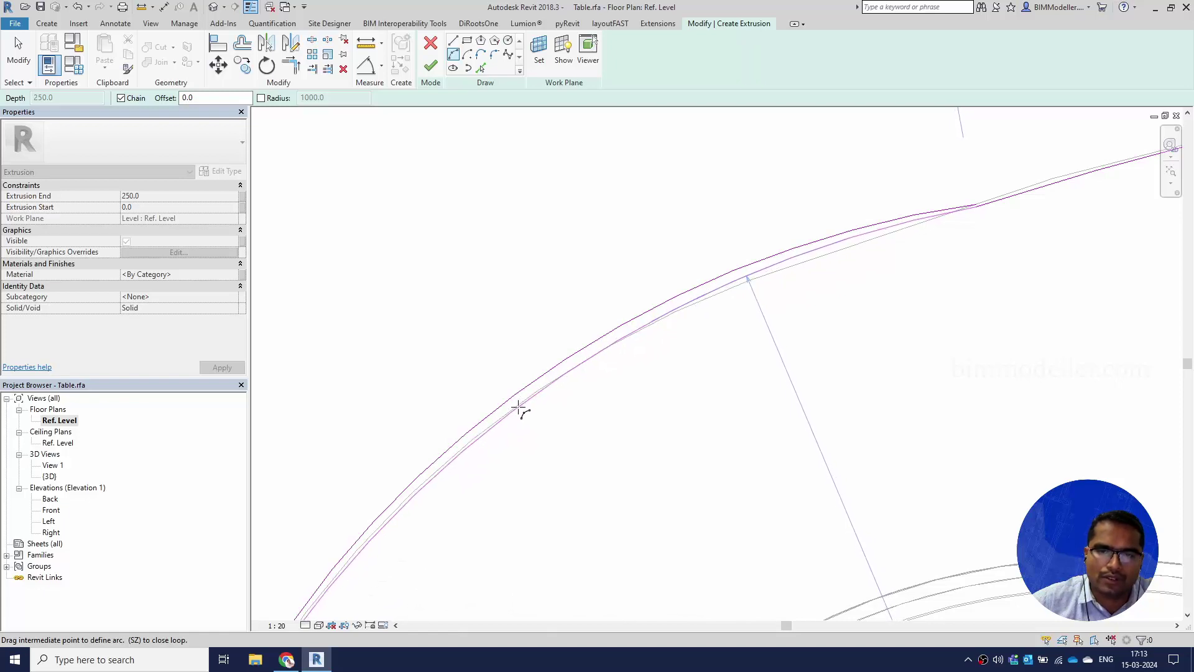
pyautogui.scroll(-3, 519, 408)
pyautogui.click(540, 413)
pyautogui.press('Escape')
pyautogui.scroll(5, 698, 355)
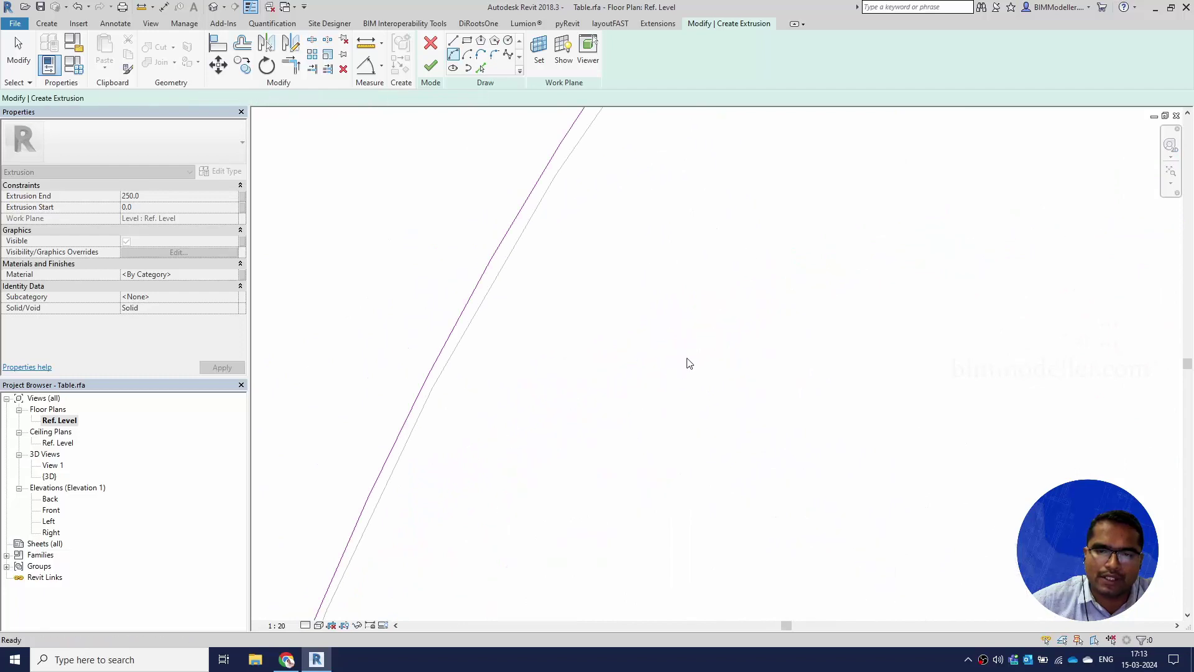
pyautogui.press('Escape')
pyautogui.scroll(-5, 512, 347)
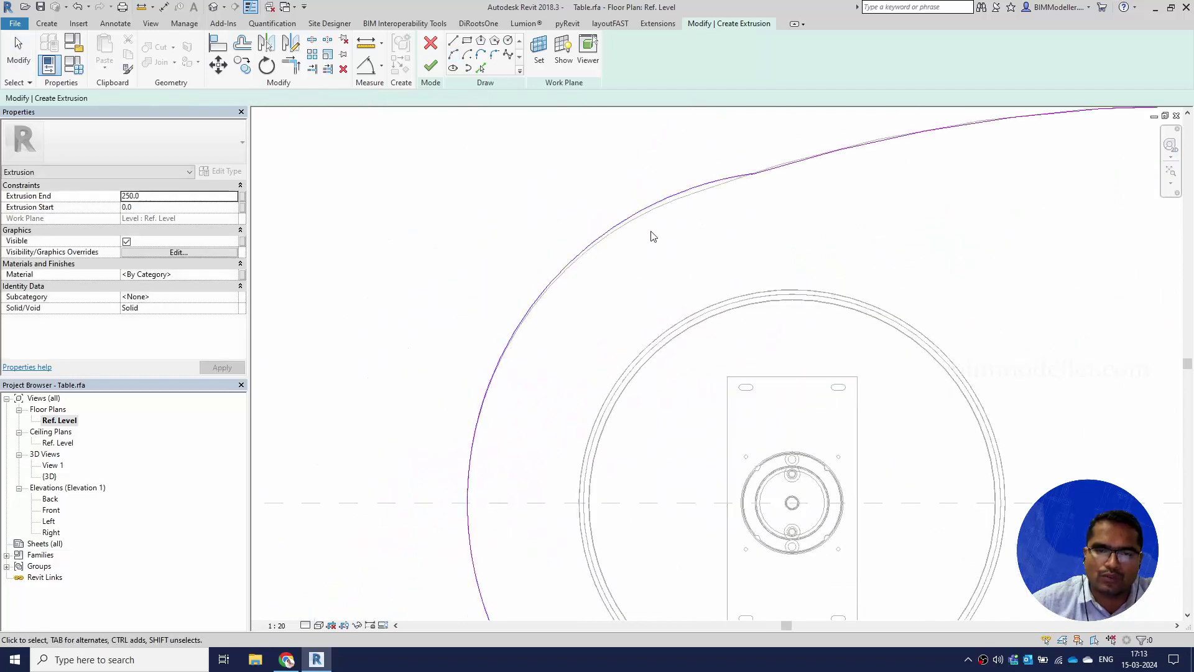
pyautogui.moveTo(653, 236); pyautogui.dragTo(542, 249, button='middle')
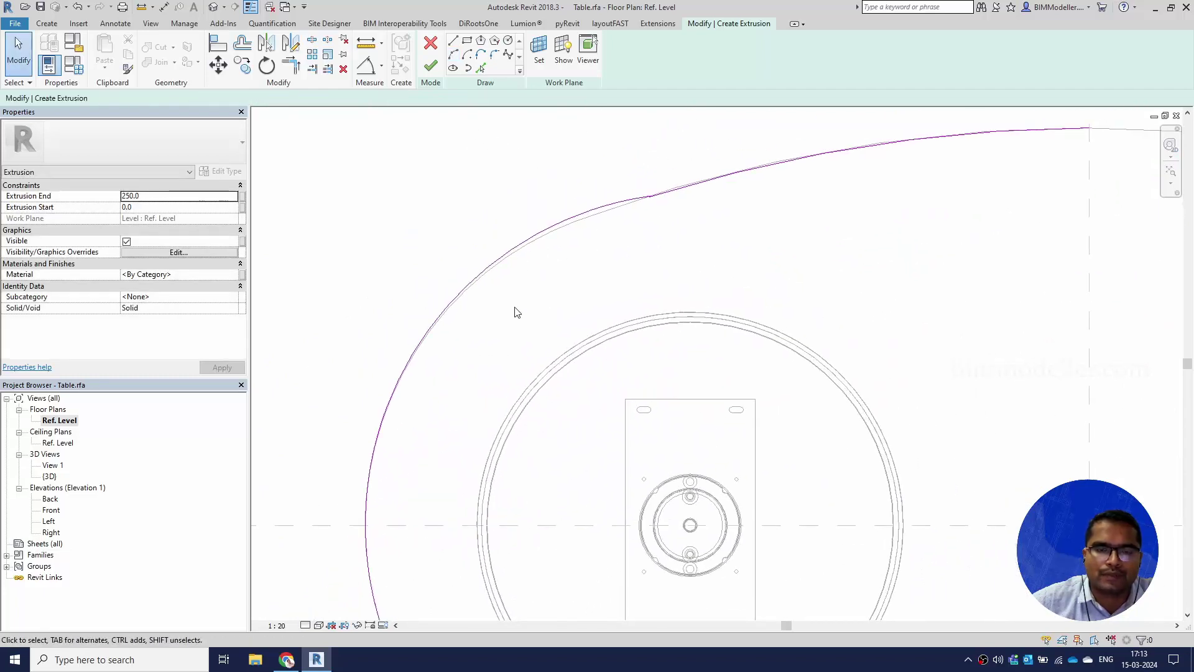
pyautogui.moveTo(515, 311); pyautogui.dragTo(528, 246, button='middle')
pyautogui.scroll(-2, 526, 268)
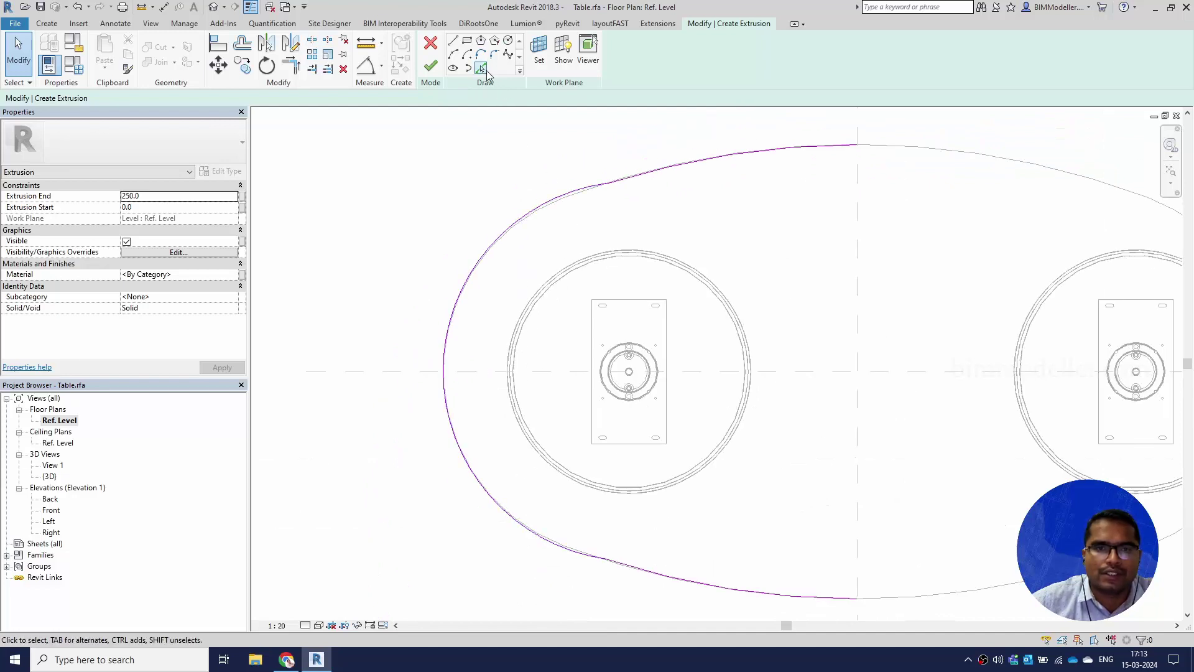
# - Mirror the left half of the tabletop outline about the vertical Center (Left/Right) reference plane to complete the shape
pyautogui.click(494, 56)
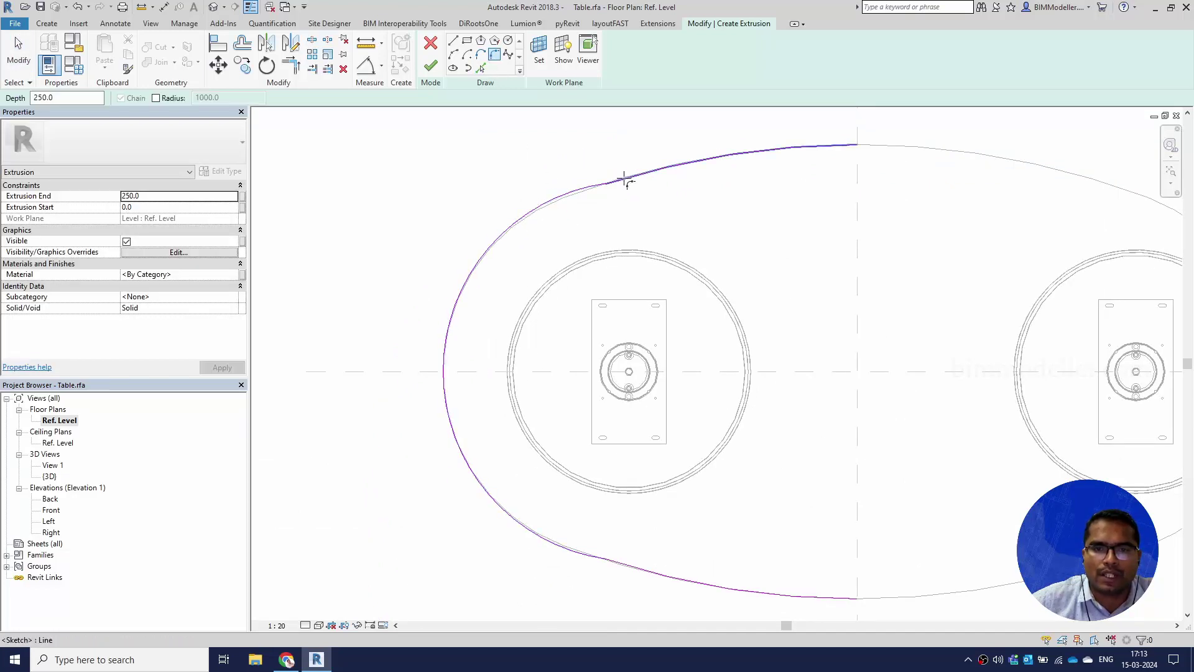
pyautogui.scroll(1, 576, 198)
pyautogui.scroll(-3, 578, 203)
pyautogui.press('Escape')
pyautogui.moveTo(650, 248); pyautogui.dragTo(599, 232, button='middle')
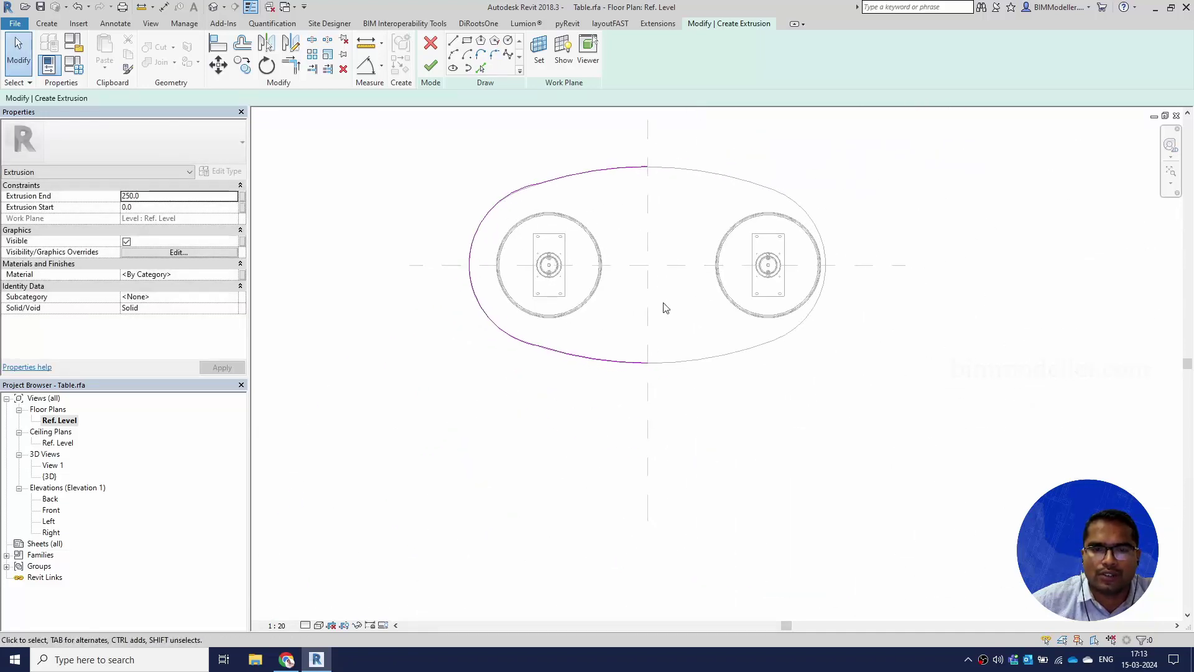
pyautogui.moveTo(413, 161)
pyautogui.mouseDown()
pyautogui.moveTo(691, 413)
pyautogui.moveTo(698, 434)
pyautogui.mouseUp()
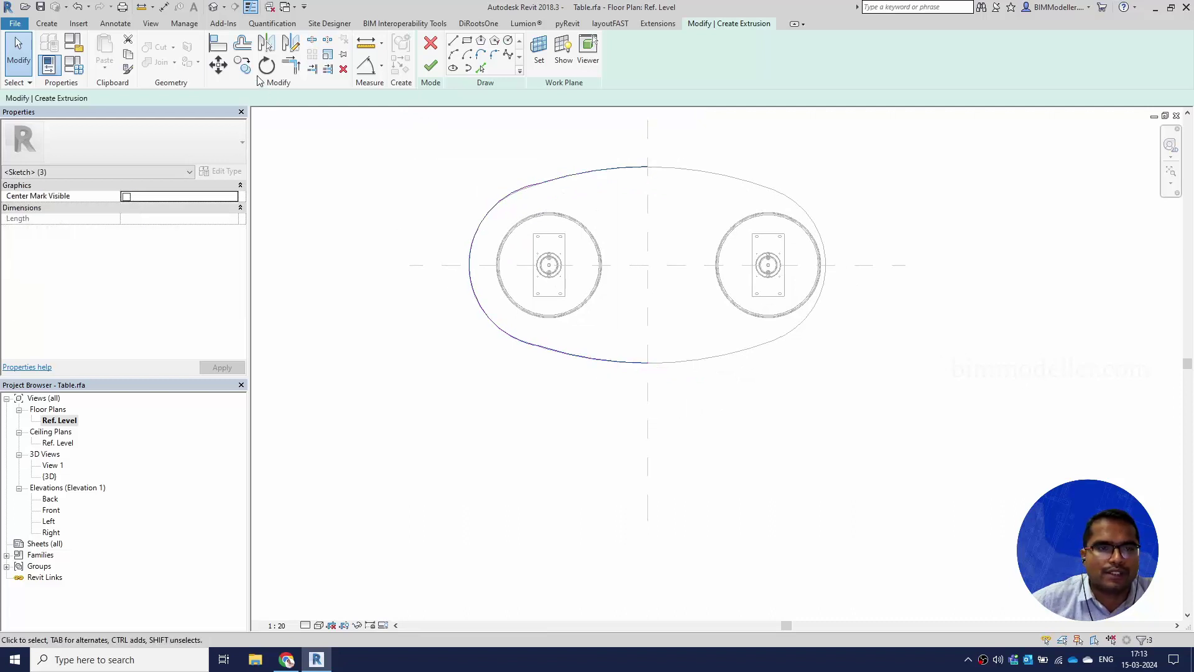
pyautogui.click(266, 43)
pyautogui.click(648, 227)
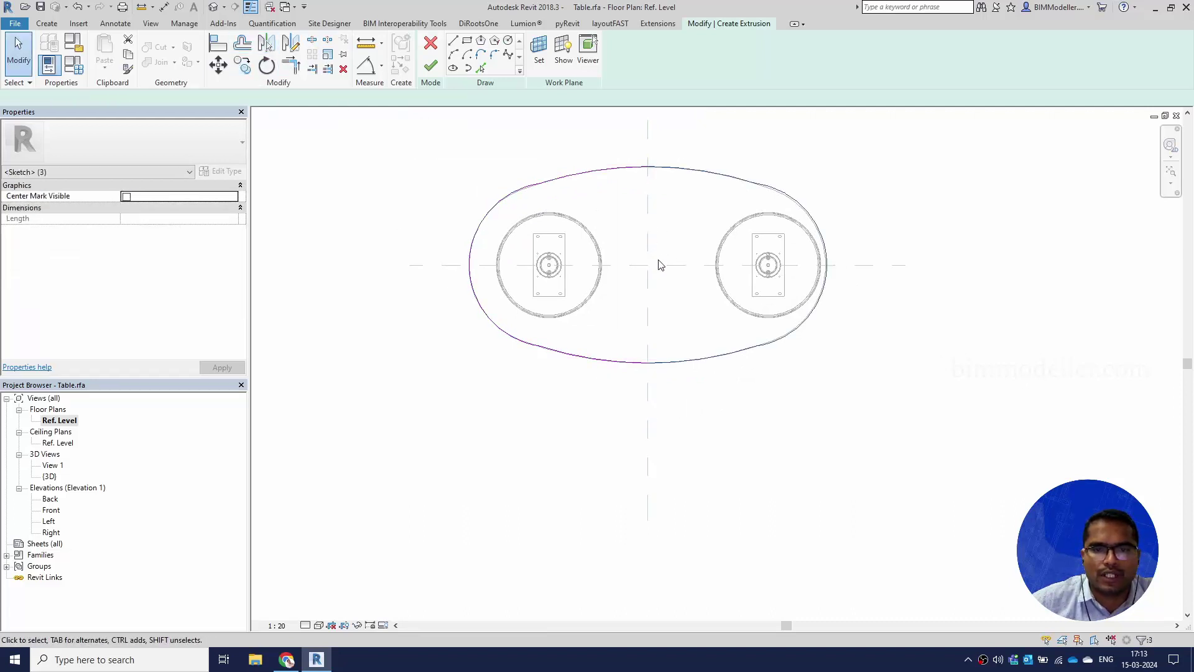
pyautogui.click(715, 359)
# - Trim the upper edge arcs and the end arcs of the tabletop sketch so they meet at their junctions
pyautogui.click(533, 189)
pyautogui.scroll(3, 533, 187)
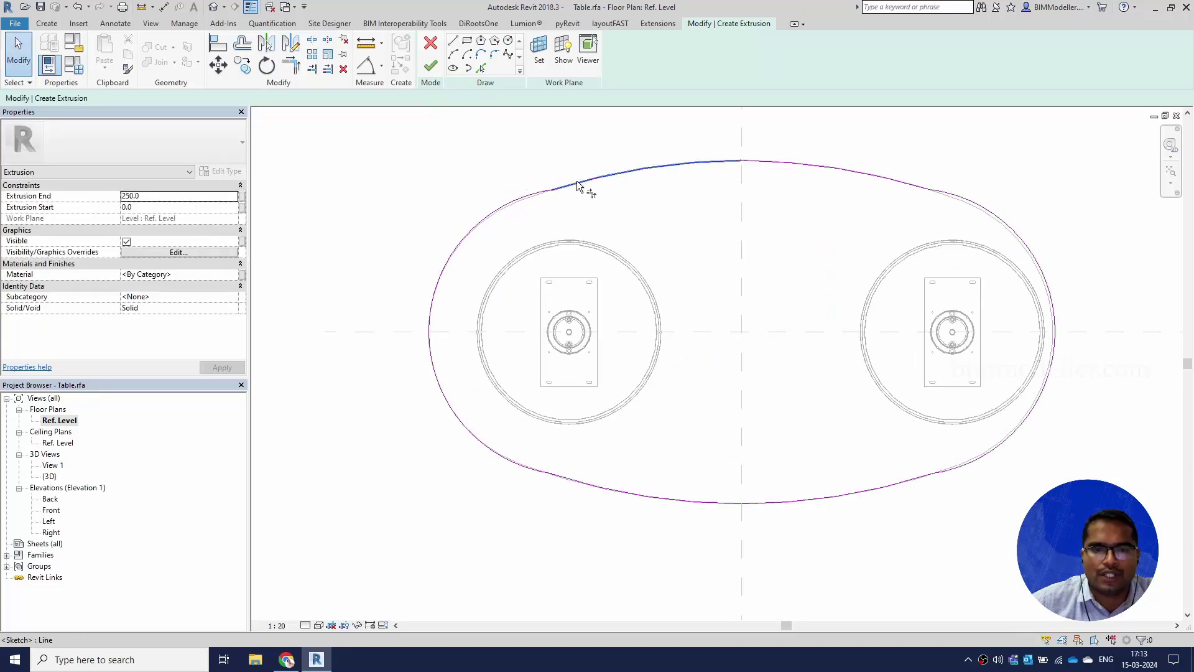
pyautogui.press('t')
pyautogui.press('r')
pyautogui.click(547, 192)
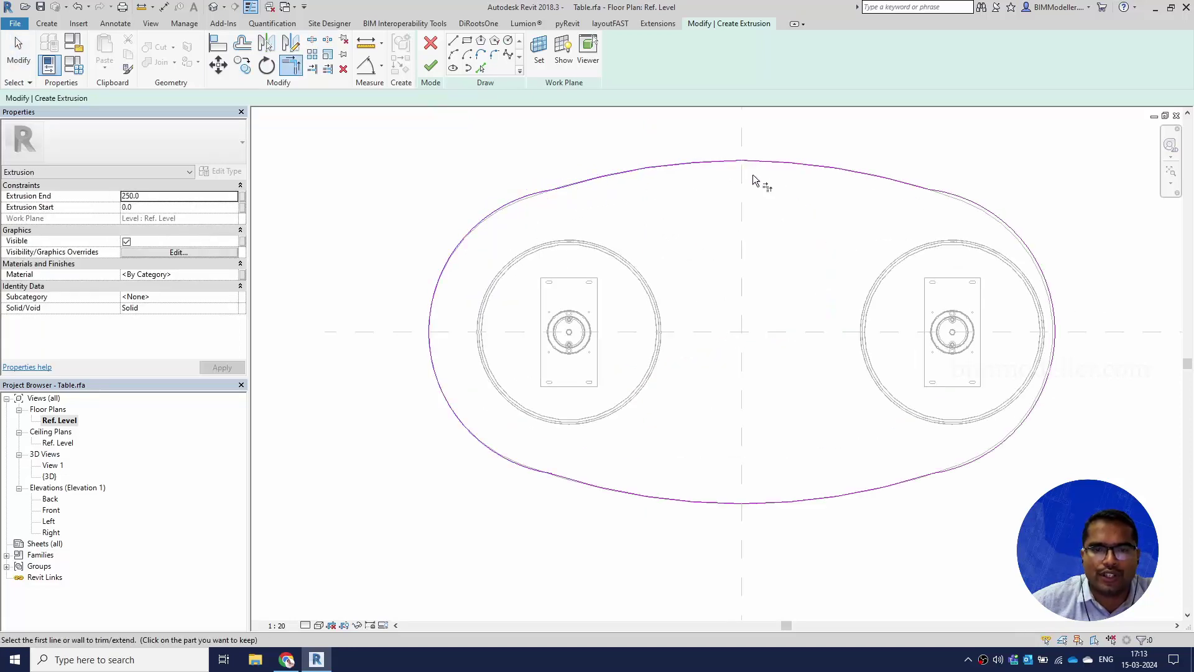
pyautogui.click(938, 202)
pyautogui.press('Escape')
# - Select the whole chain of outline segments to check that it is closed, and finish the tabletop extrusion
pyautogui.press('Tab')
pyautogui.click(894, 187)
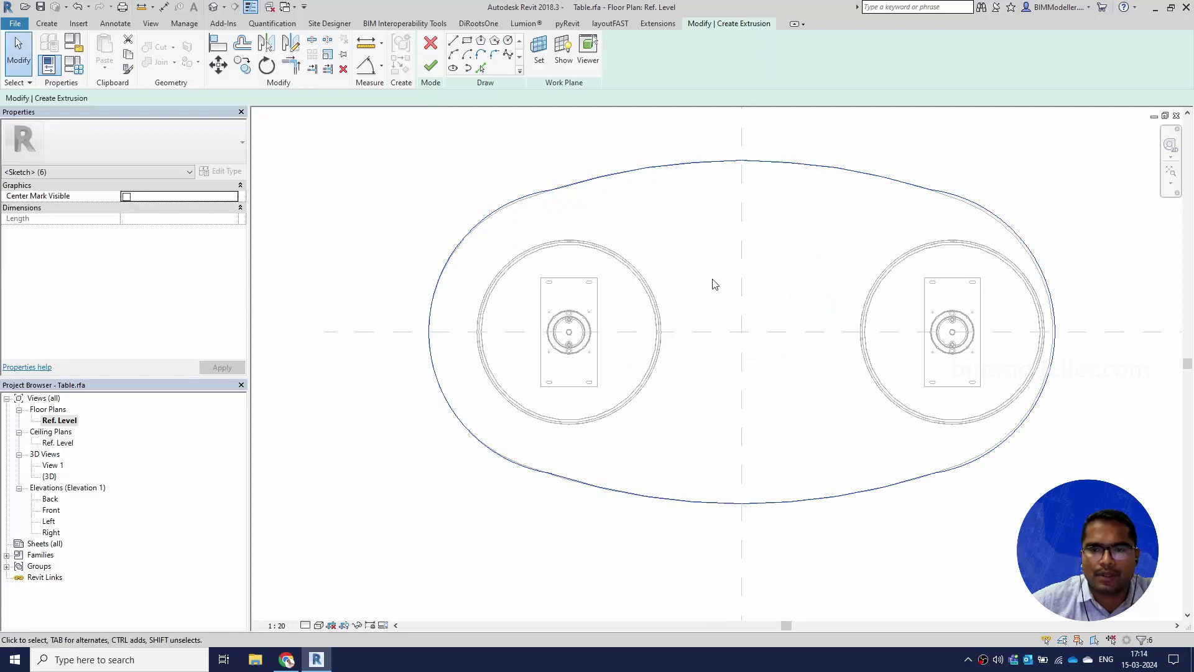
pyautogui.scroll(-3, 624, 283)
pyautogui.click(738, 259)
pyautogui.scroll(1, 640, 309)
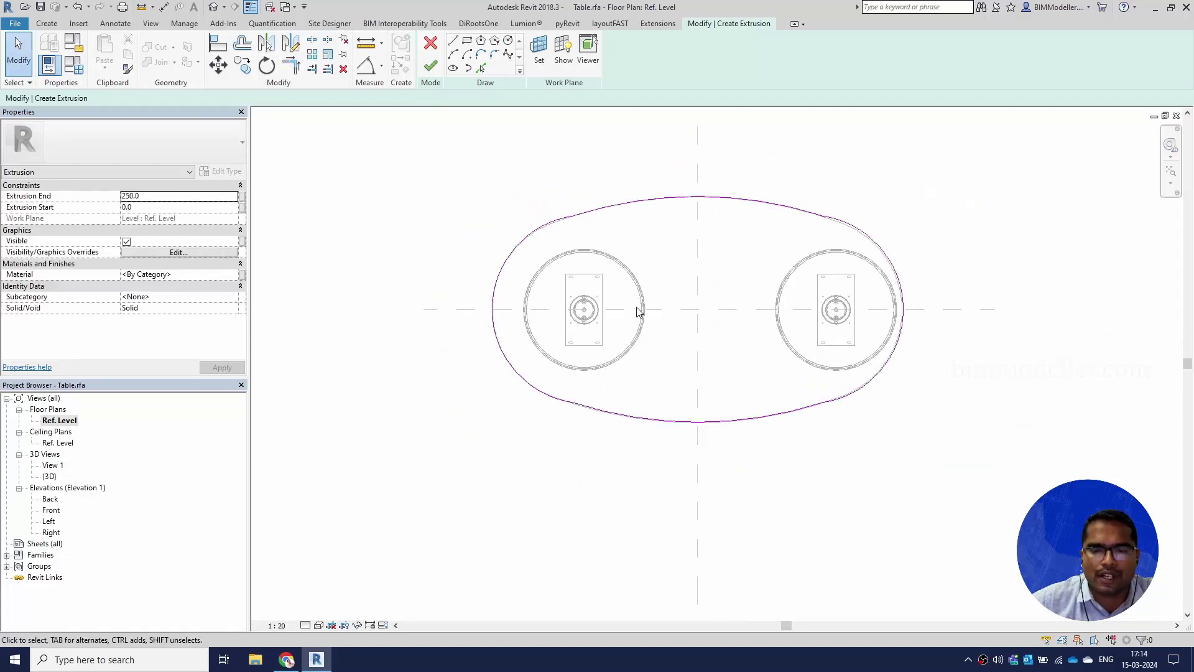
pyautogui.click(431, 65)
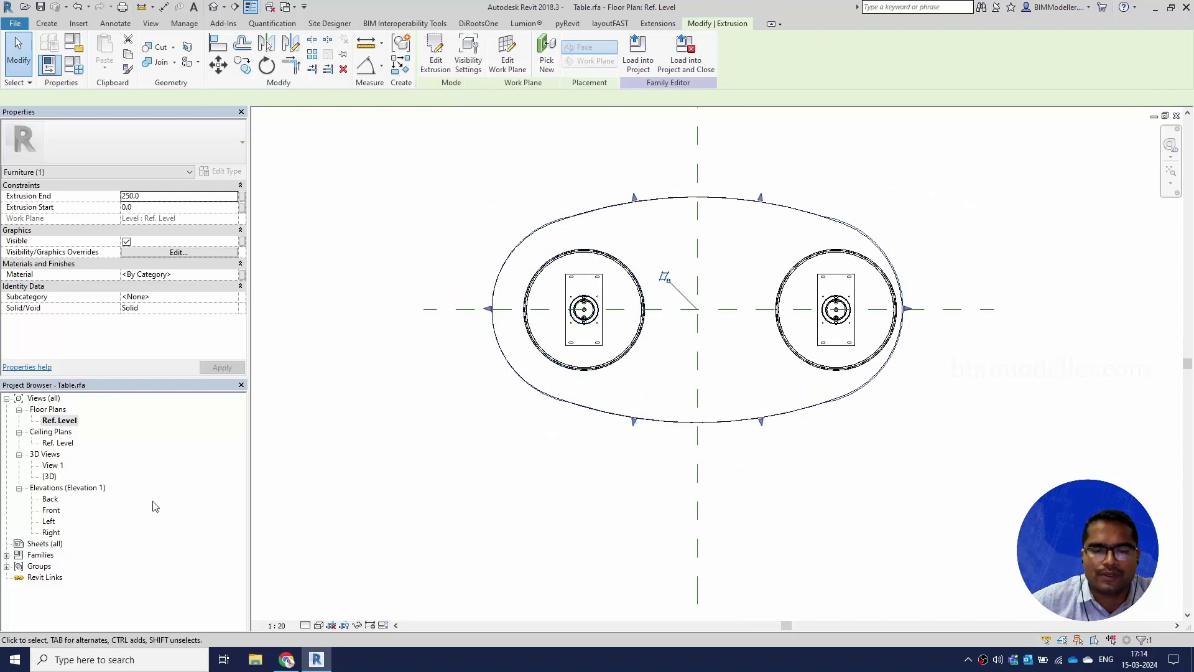
# - In the front elevation, stretch the tabletop extrusion's end to 759 and its start to 729, making it 30 thick
pyautogui.doubleClick(58, 511)
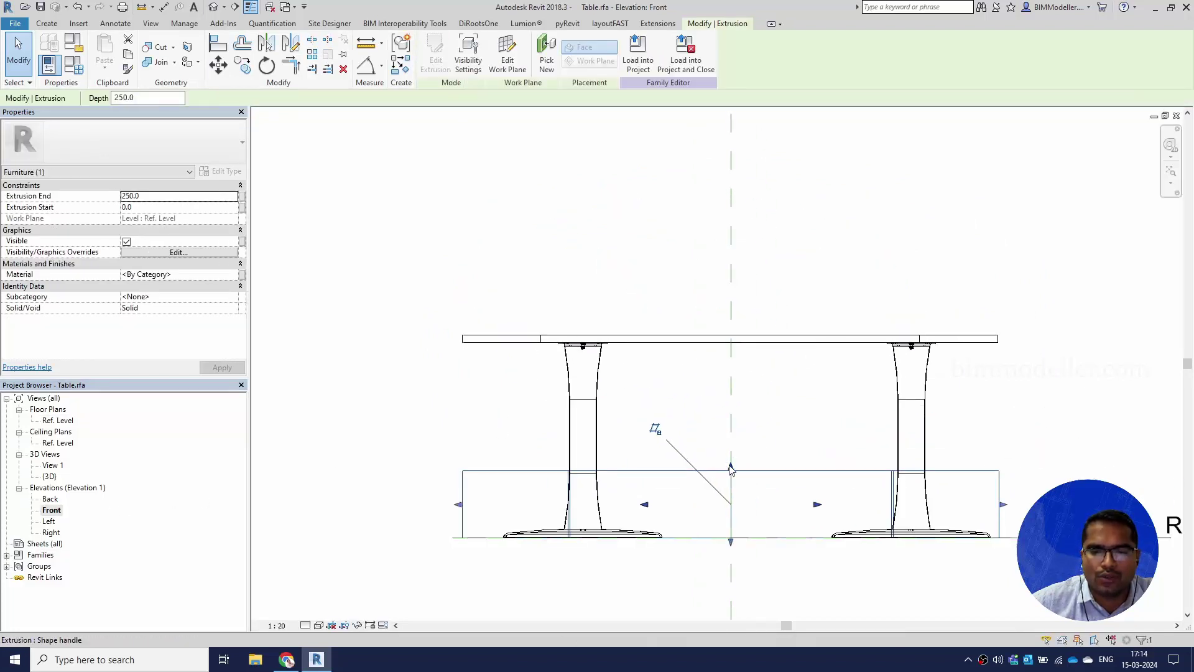
pyautogui.moveTo(731, 468); pyautogui.dragTo(731, 334)
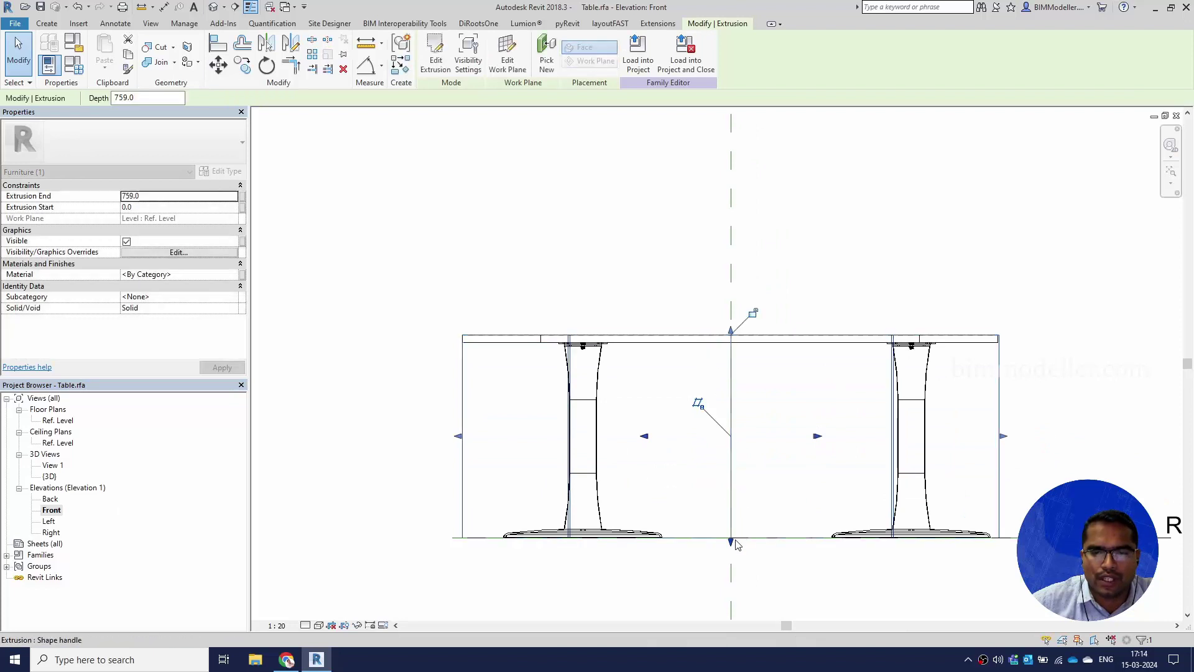
pyautogui.moveTo(736, 545); pyautogui.dragTo(736, 347)
pyautogui.scroll(-3, 613, 323)
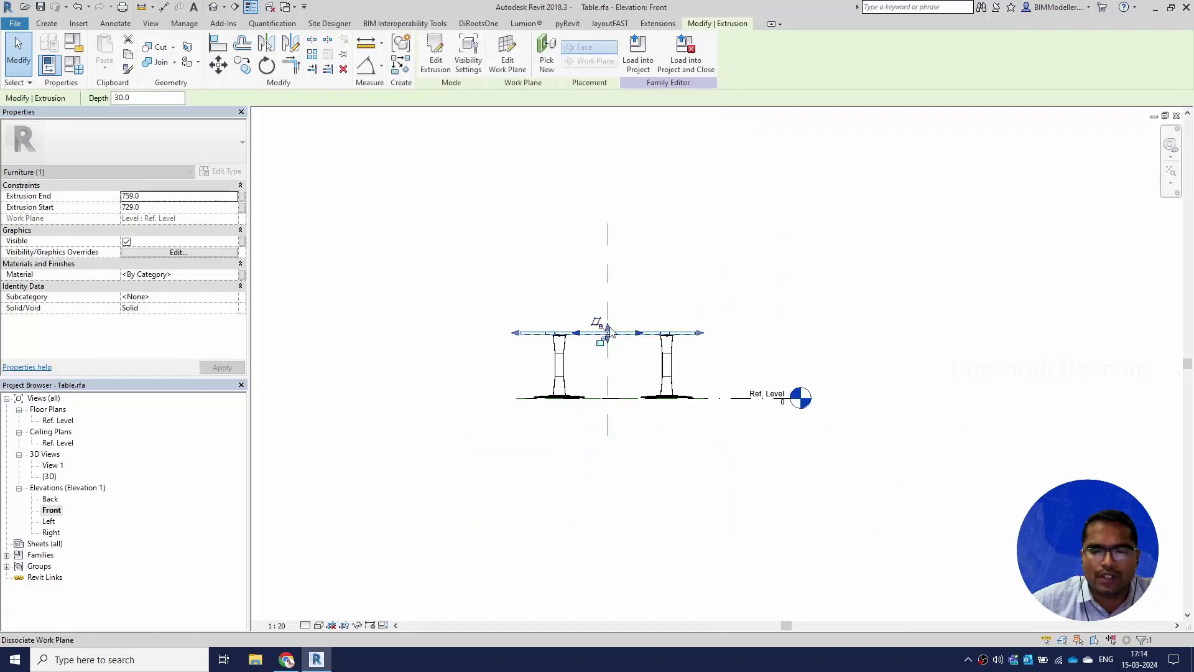
pyautogui.moveTo(613, 323); pyautogui.dragTo(650, 320, button='middle')
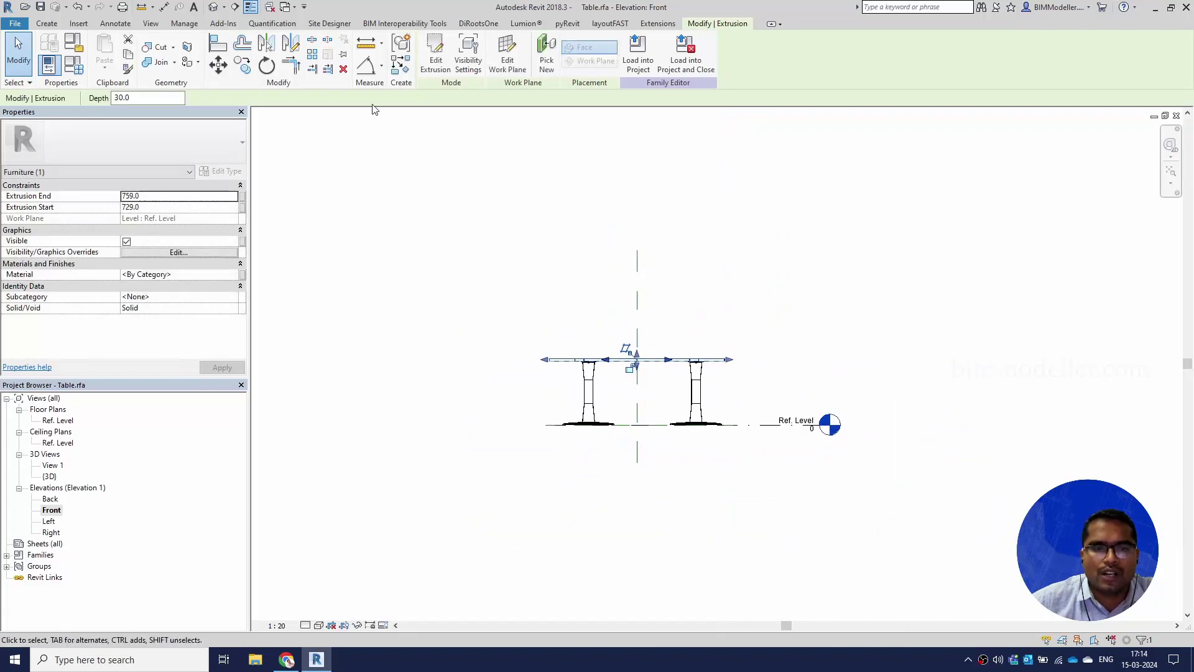
# - Select the imported IDTR200.dwg in the 3D view and remove it so only the modeled table is left
pyautogui.click(215, 8)
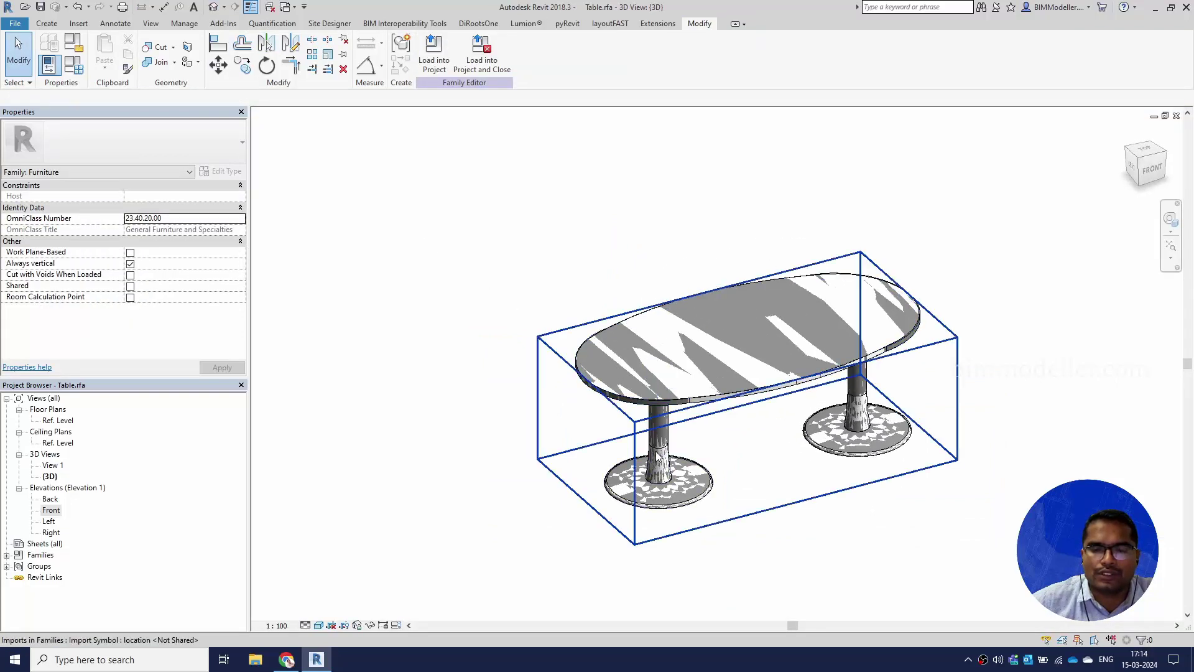
pyautogui.click(659, 472)
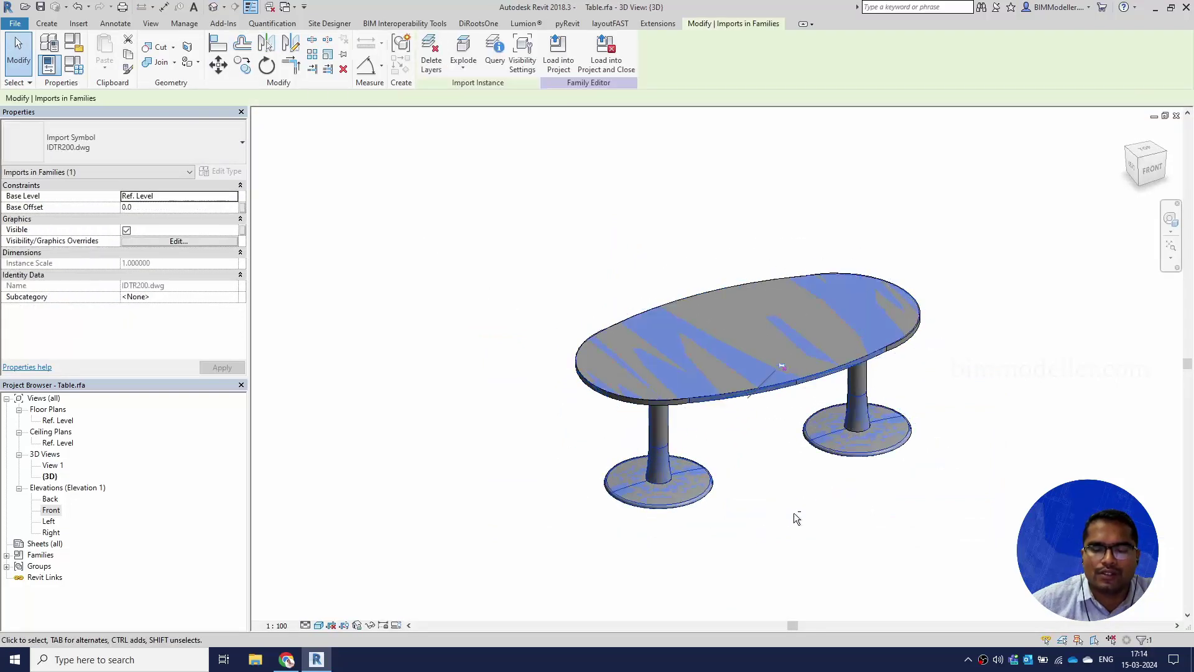
pyautogui.keyDown('shift'); pyautogui.moveTo(793, 498); pyautogui.dragTo(813, 413, button='middle'); pyautogui.keyUp('shift')
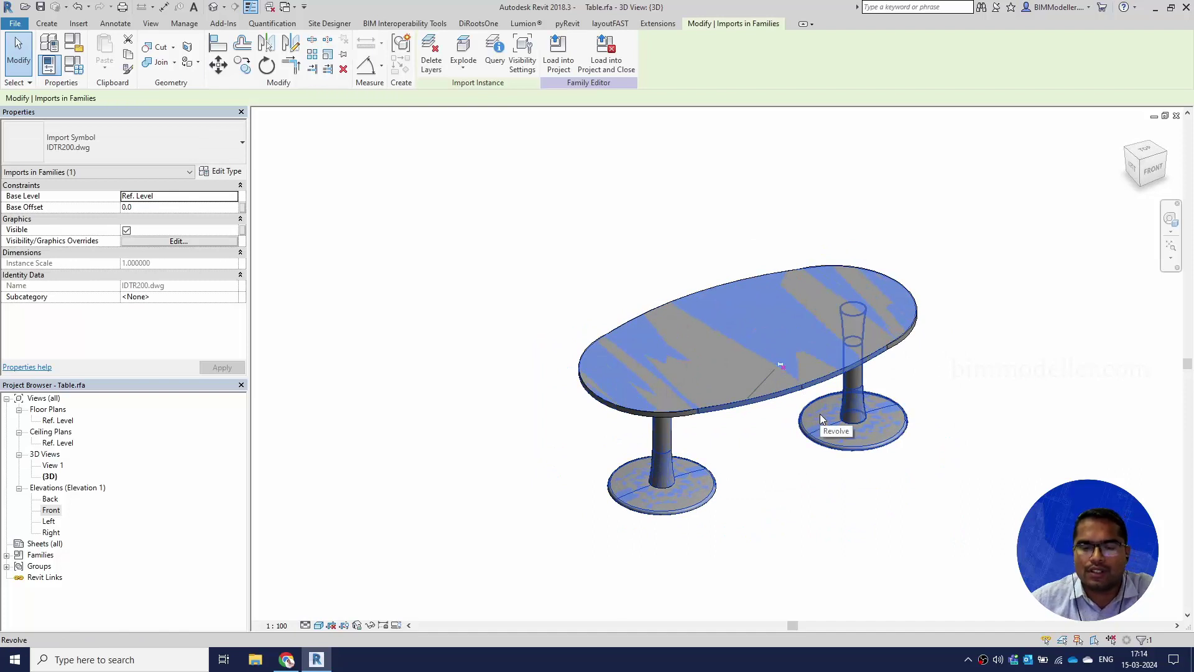
pyautogui.press('Escape')
pyautogui.moveTo(808, 469); pyautogui.dragTo(754, 371, button='middle')
# - Associate the tabletop's material with a new family type parameter named Table Top under Materials and Finishes
pyautogui.click(746, 367)
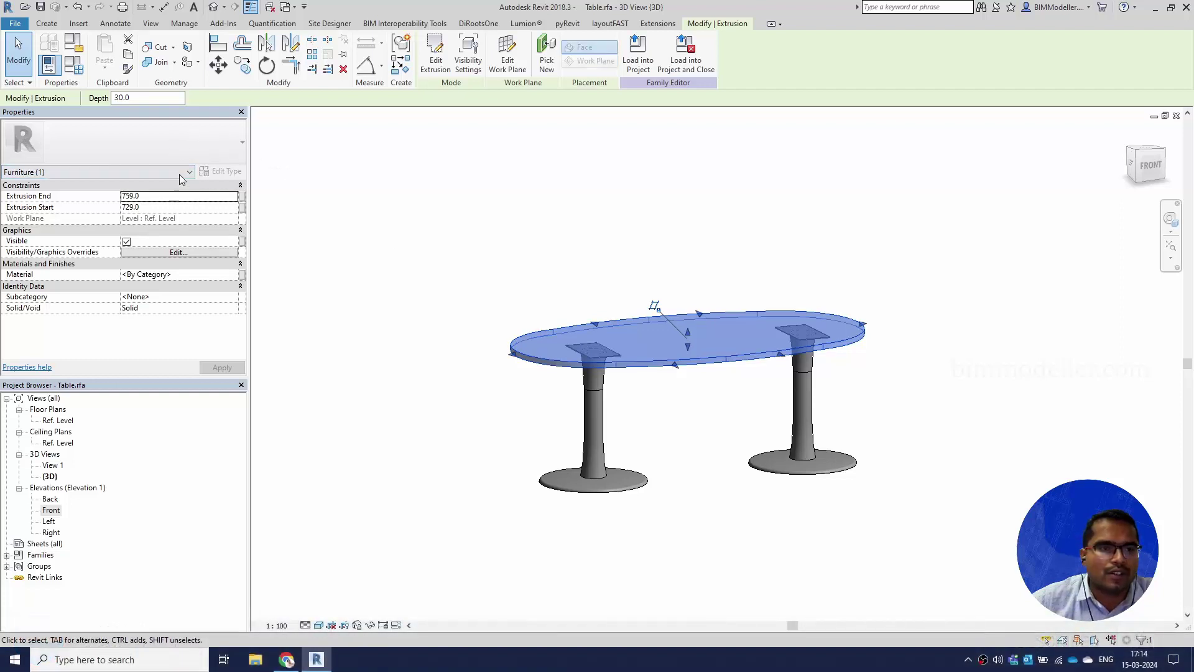
pyautogui.click(242, 275)
pyautogui.click(716, 422)
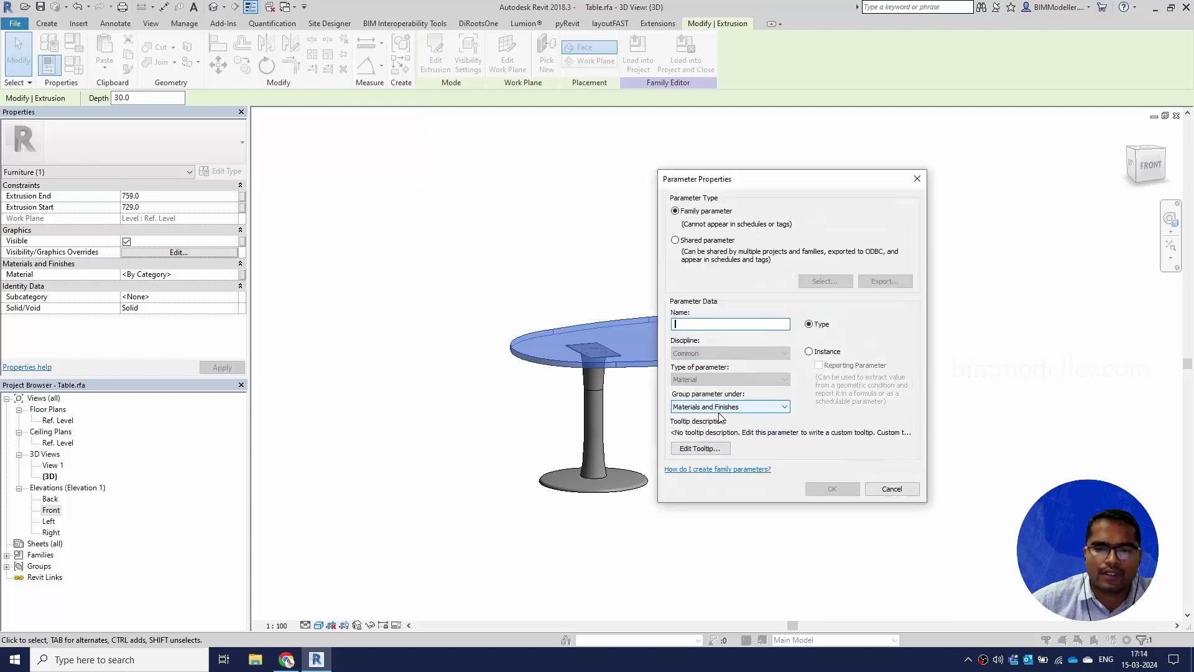
pyautogui.write('Table Top')
pyautogui.press('Return')
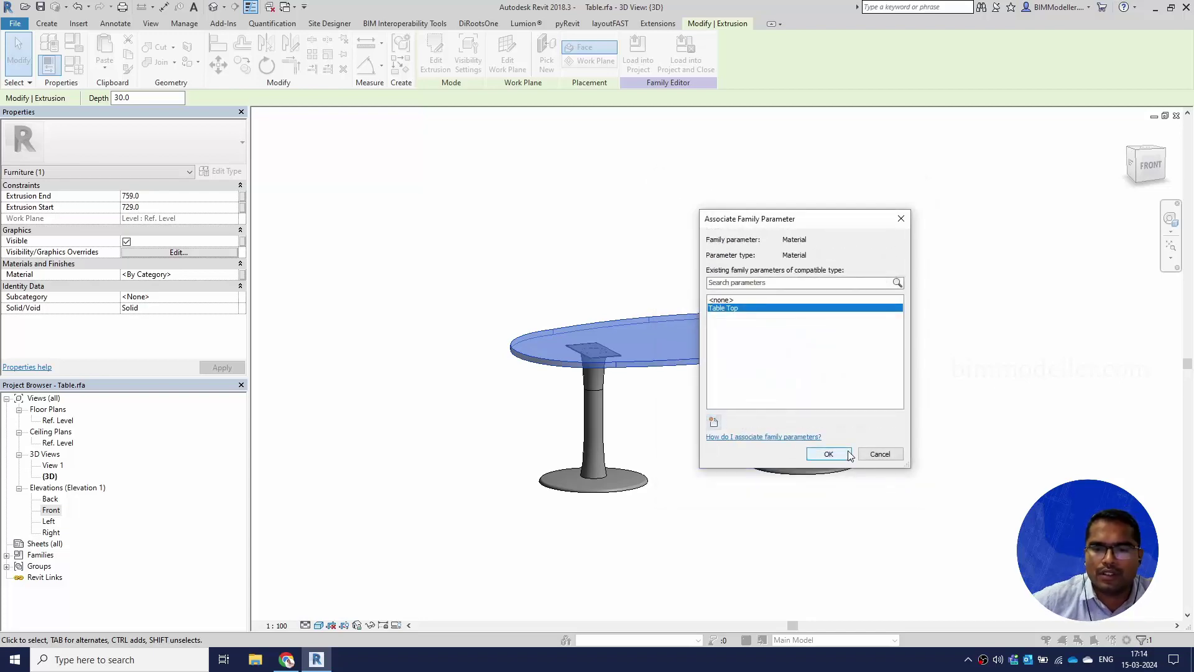
pyautogui.click(829, 453)
# - Temporarily hide the tabletop, associate the material of both legs and mounting plates with a new Table Leg parameter, and restore the tabletop
pyautogui.press('h')
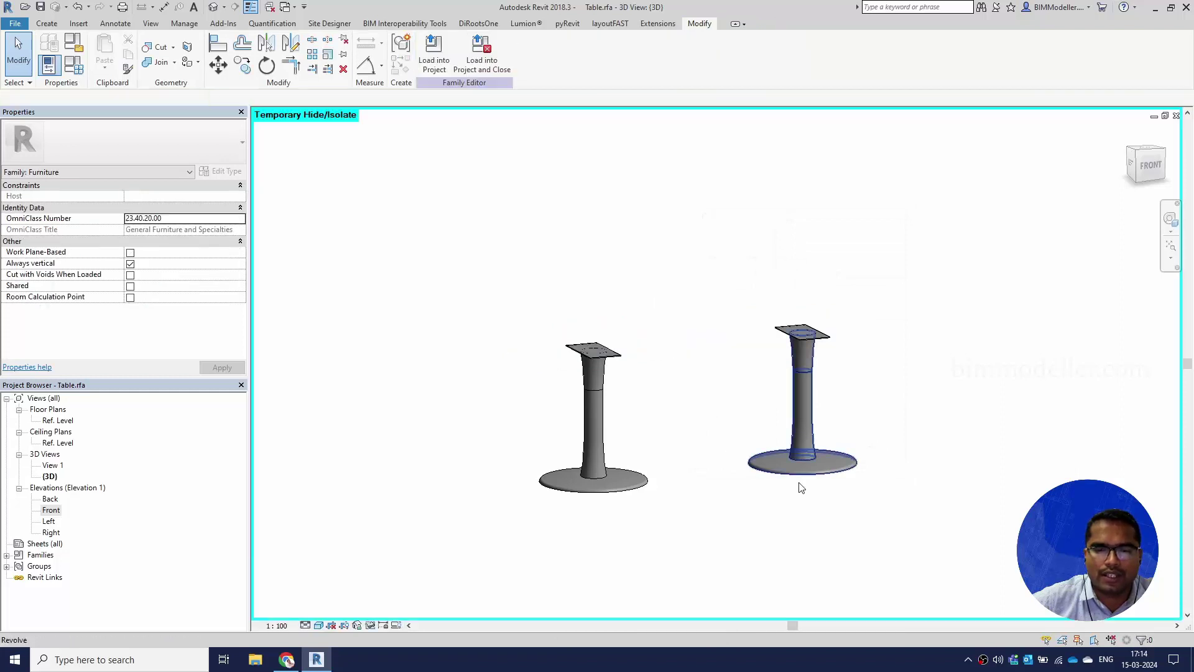
pyautogui.moveTo(940, 541); pyautogui.dragTo(458, 297)
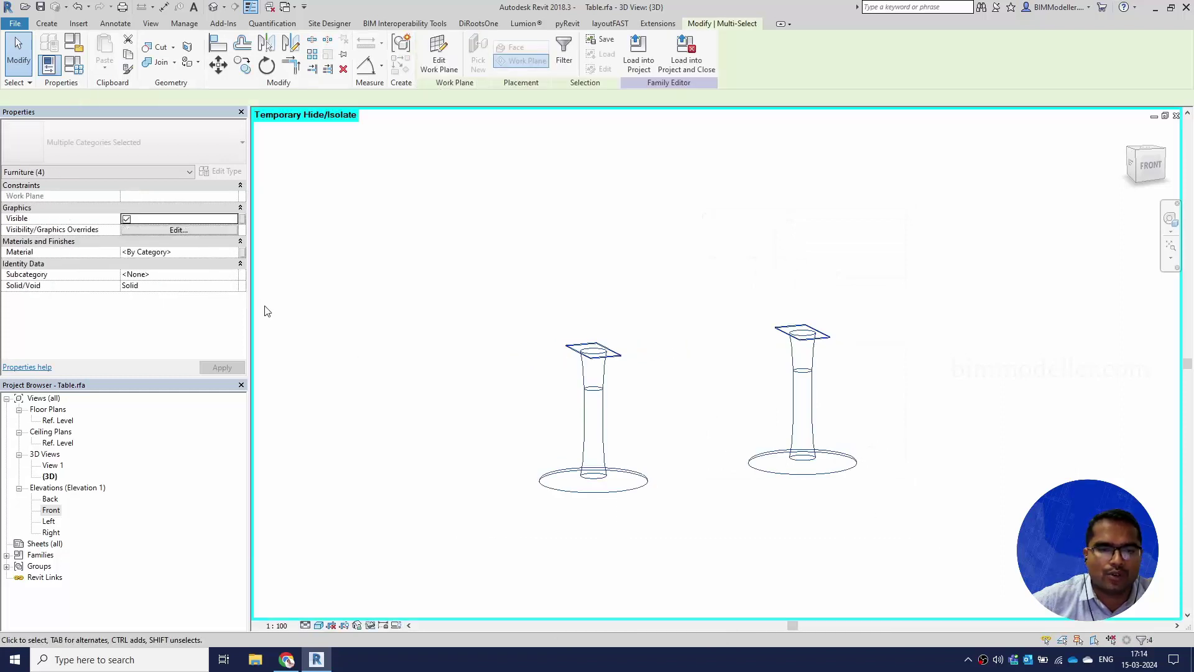
pyautogui.click(242, 253)
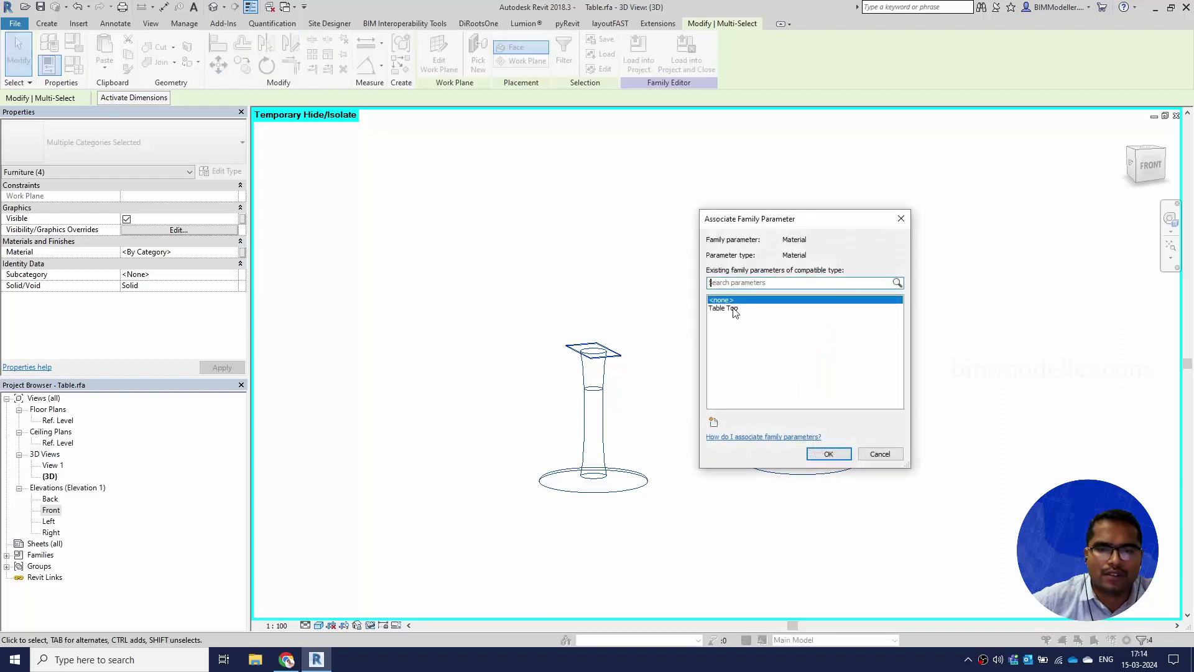
pyautogui.click(712, 423)
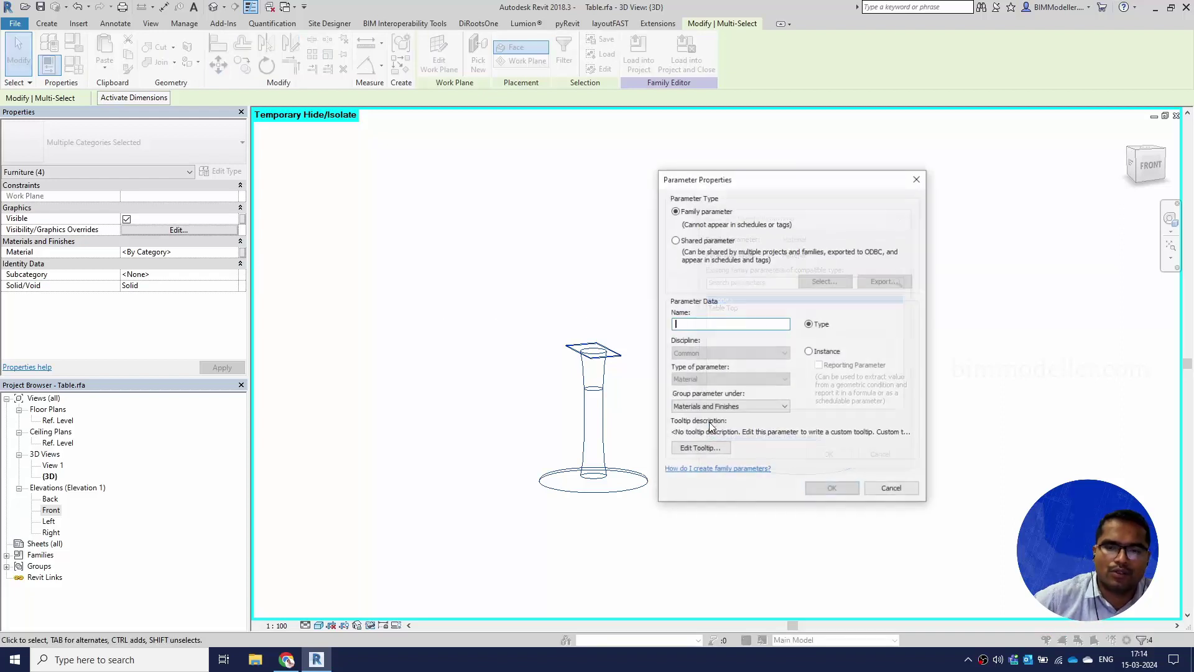
pyautogui.write('Table Leg')
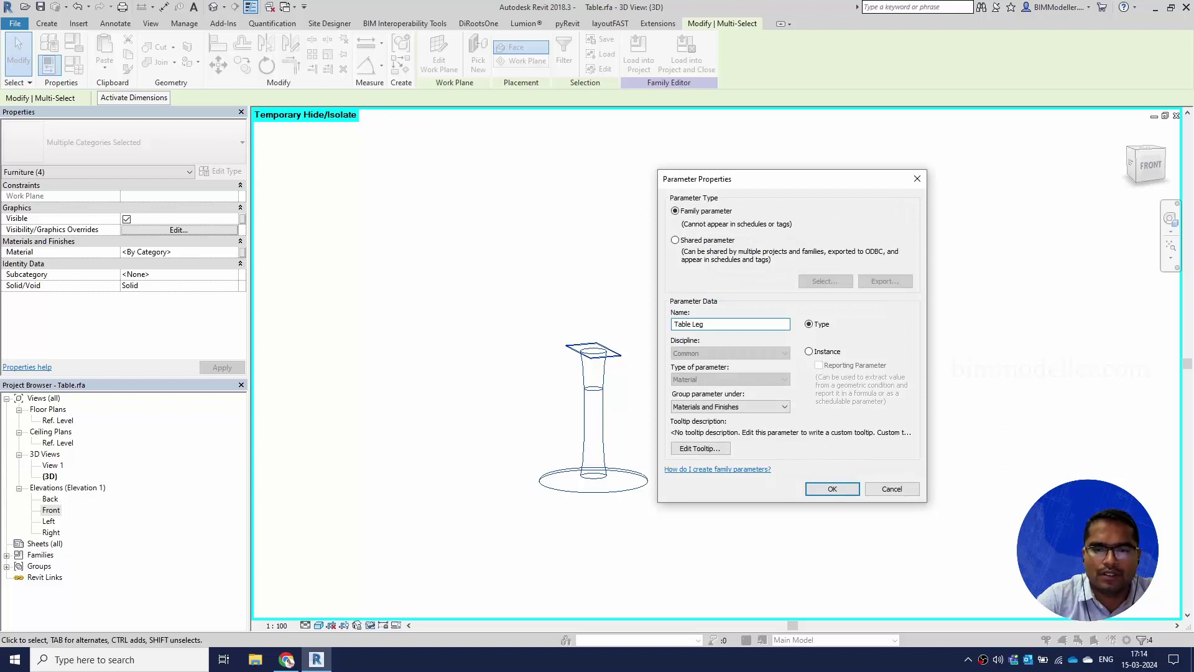
pyautogui.press('Return')
pyautogui.click(827, 453)
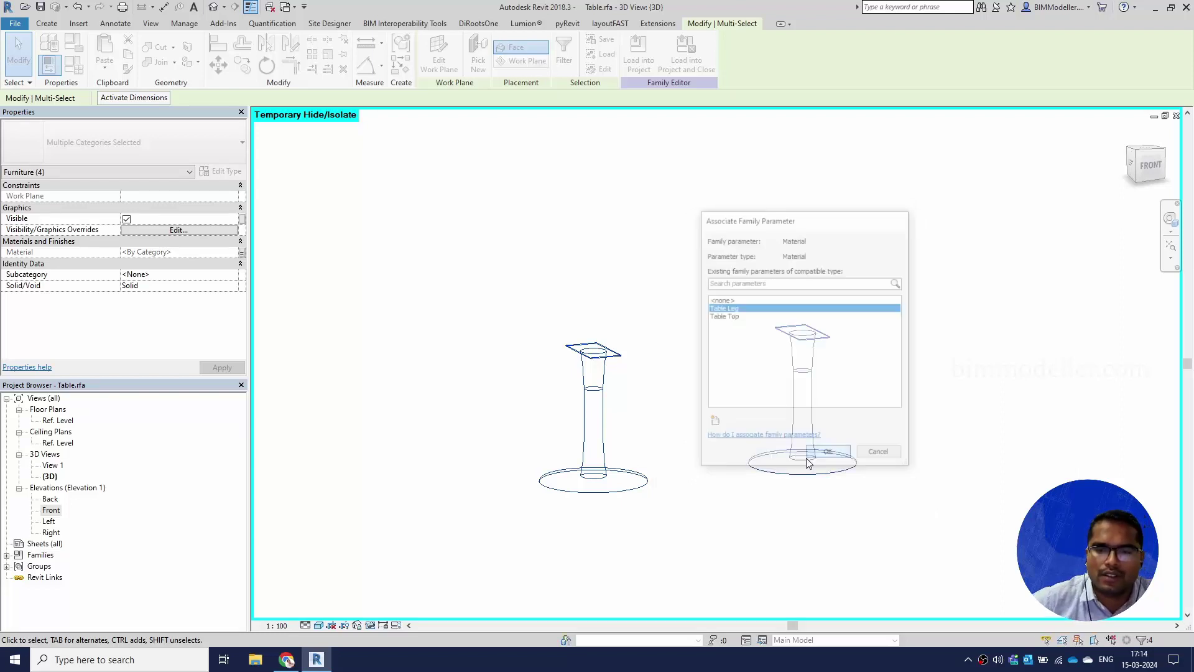
pyautogui.click(489, 420)
pyautogui.press('h')
pyautogui.press('r')
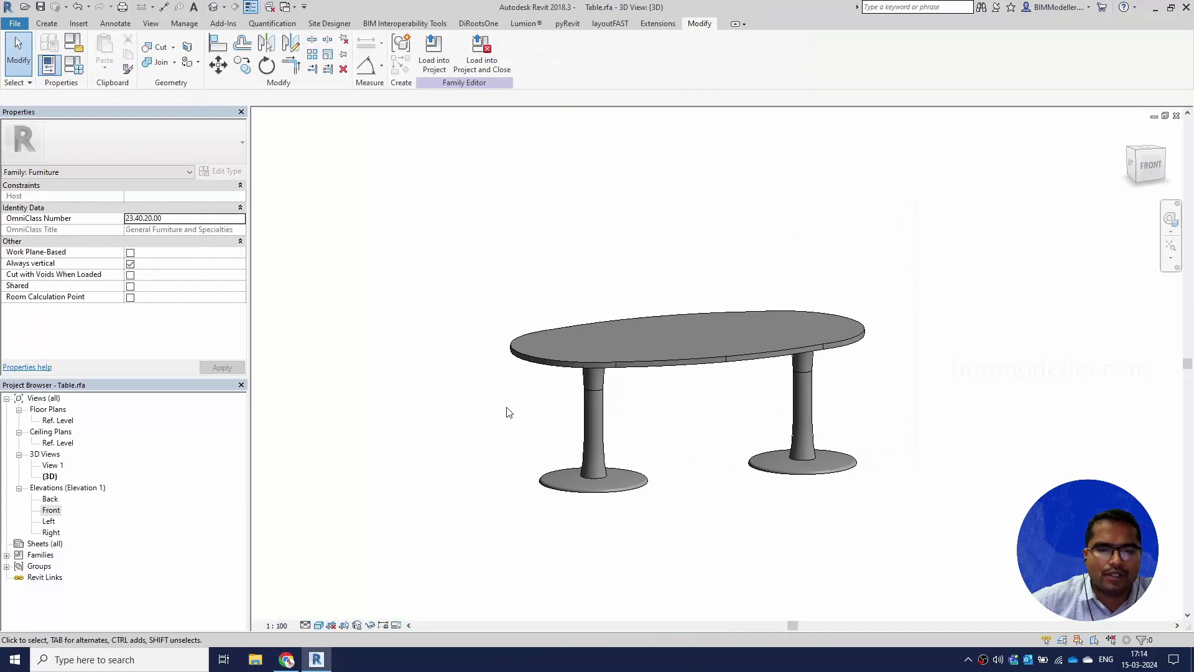
# - For the first material parameter in the family types, give the Default material render-appearance shading and a white appearance color, RGB 255 255 255
pyautogui.keyDown('shift'); pyautogui.moveTo(496, 403); pyautogui.dragTo(473, 394, button='middle'); pyautogui.keyUp('shift')
pyautogui.click(73, 65)
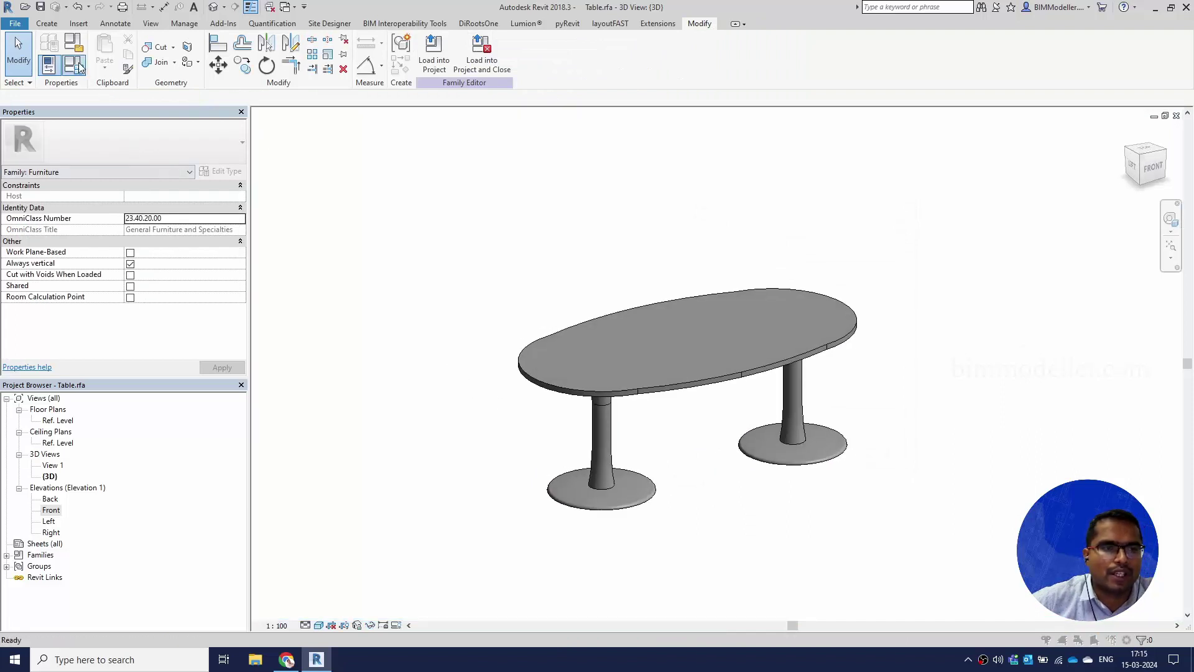
pyautogui.click(657, 257)
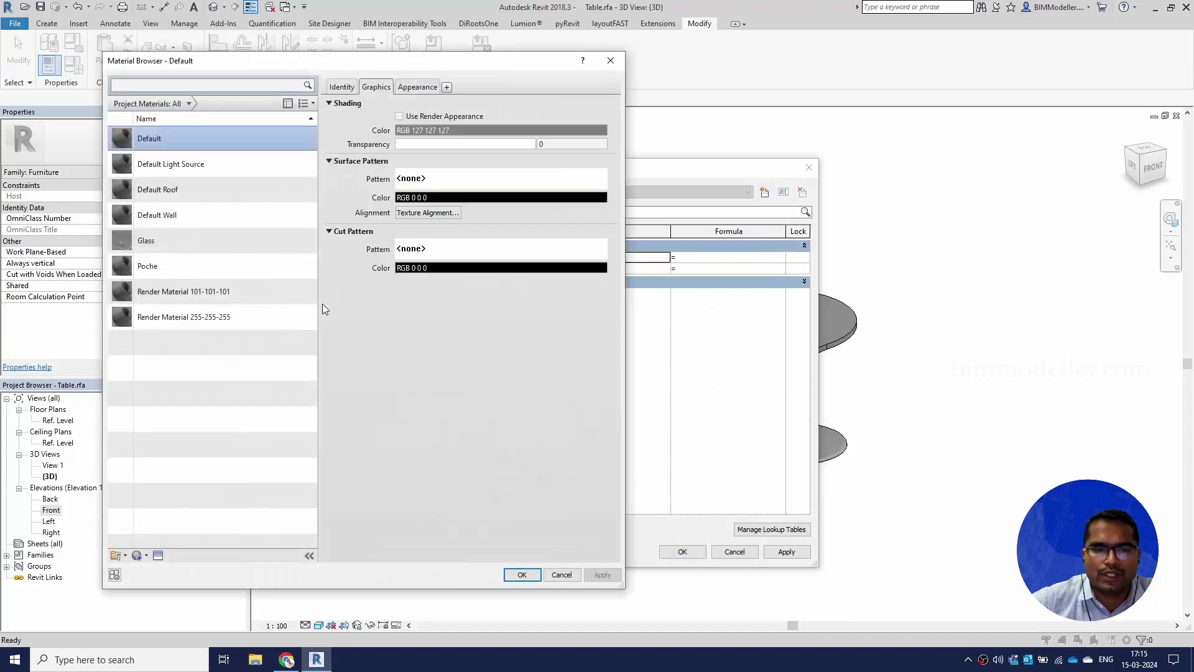
pyautogui.click(428, 117)
pyautogui.click(411, 87)
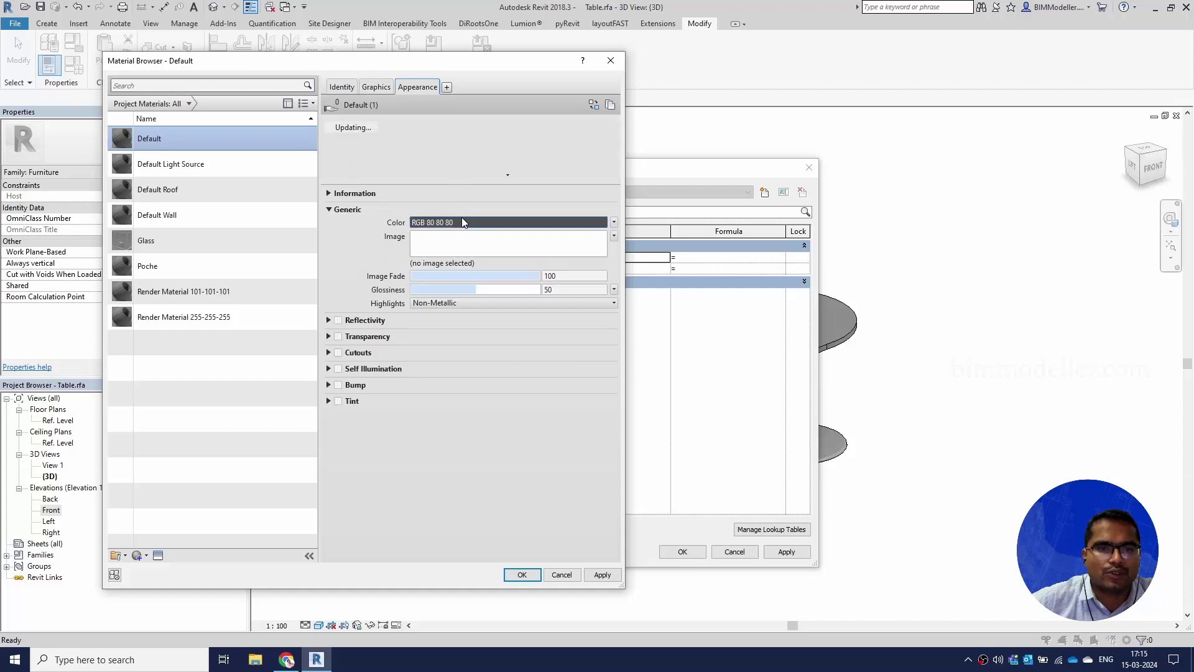
pyautogui.click(464, 223)
pyautogui.moveTo(416, 289); pyautogui.dragTo(383, 287)
pyautogui.click(347, 336)
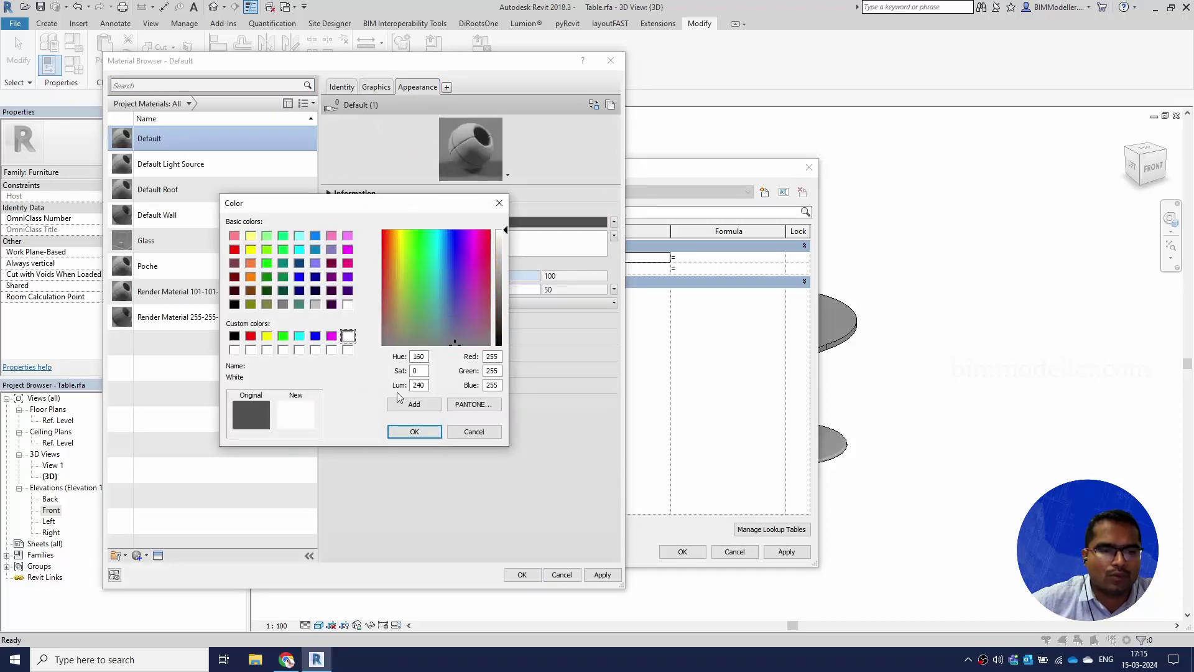
pyautogui.click(421, 430)
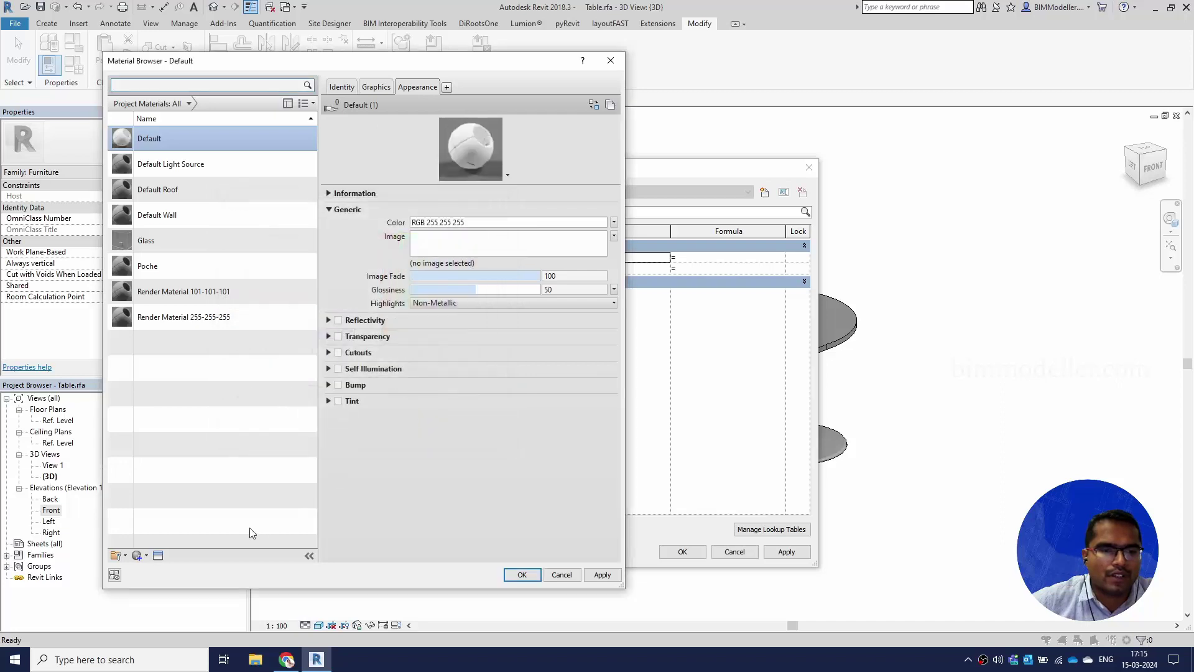
# - Search the Appearance Library for white, replace the Default material's appearance with Abstract White, and apply the material to the Table Leg parameter
pyautogui.click(157, 556)
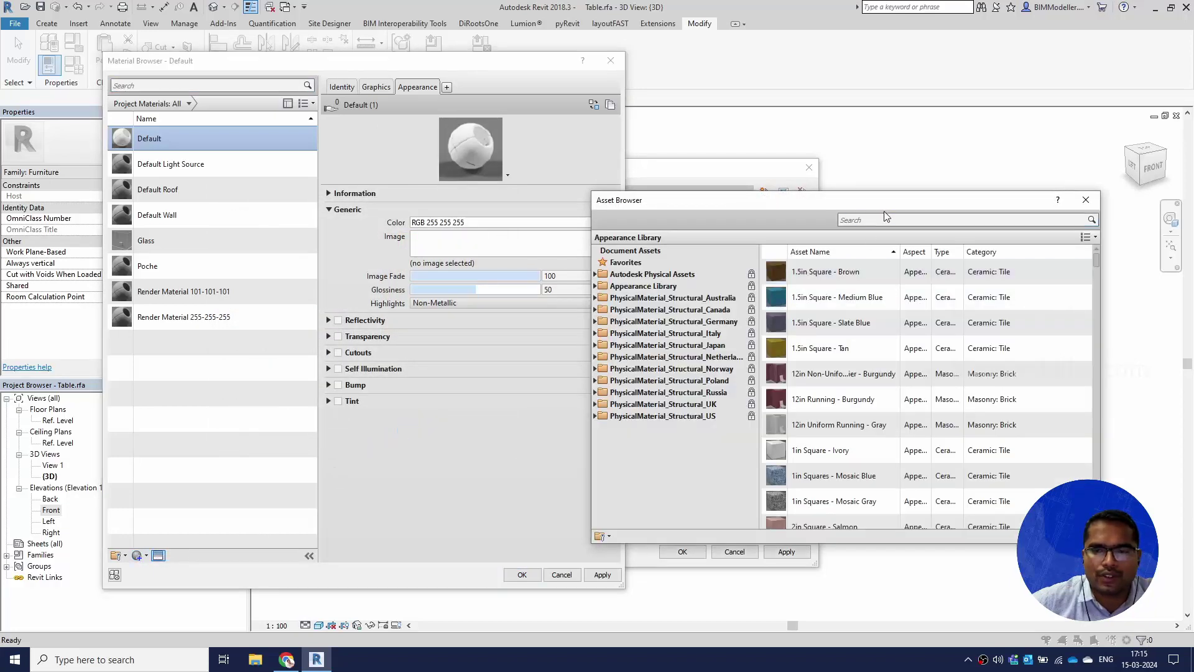
pyautogui.click(880, 219)
pyautogui.write('white')
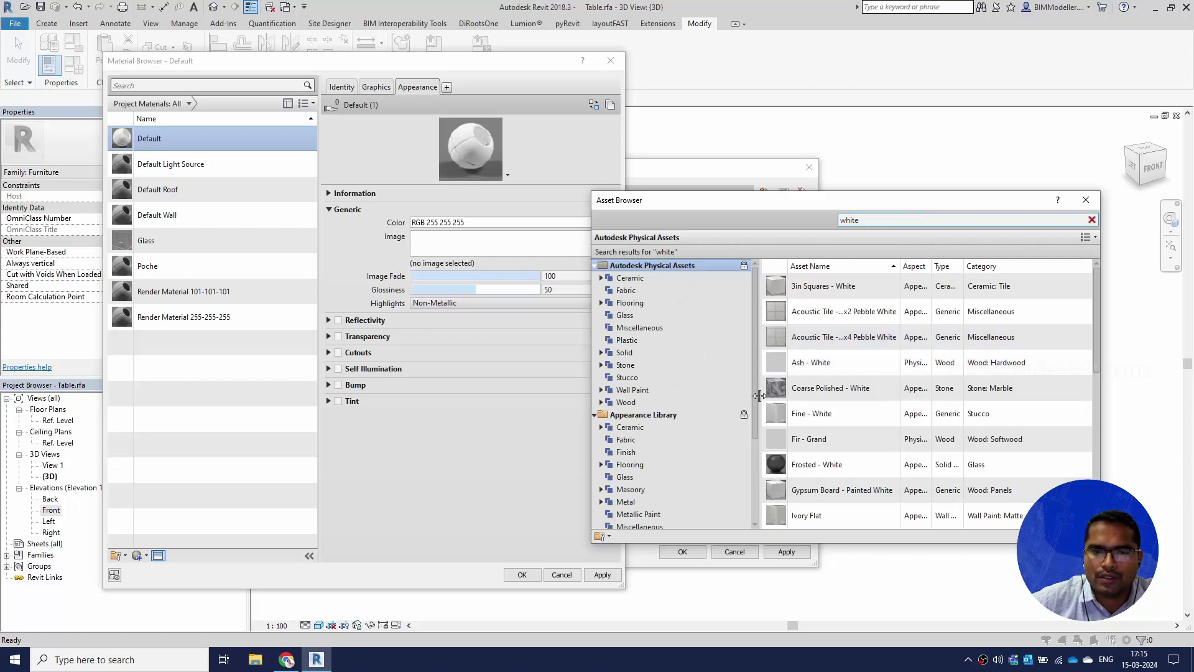
pyautogui.click(643, 414)
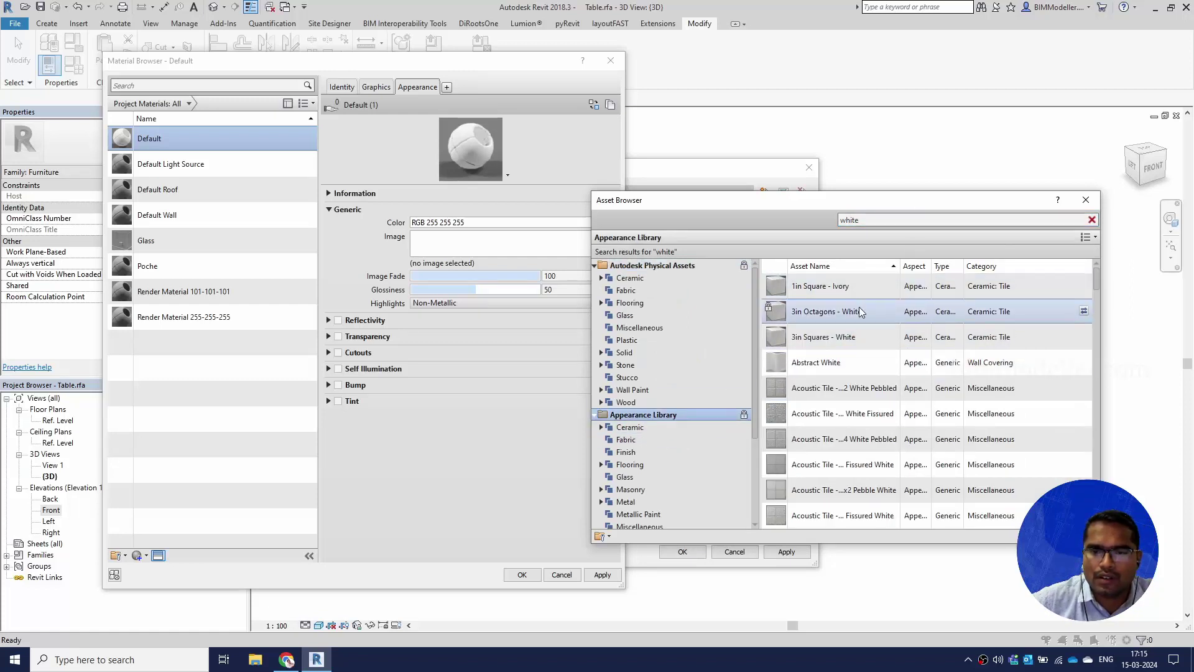
pyautogui.scroll(-3, 858, 385)
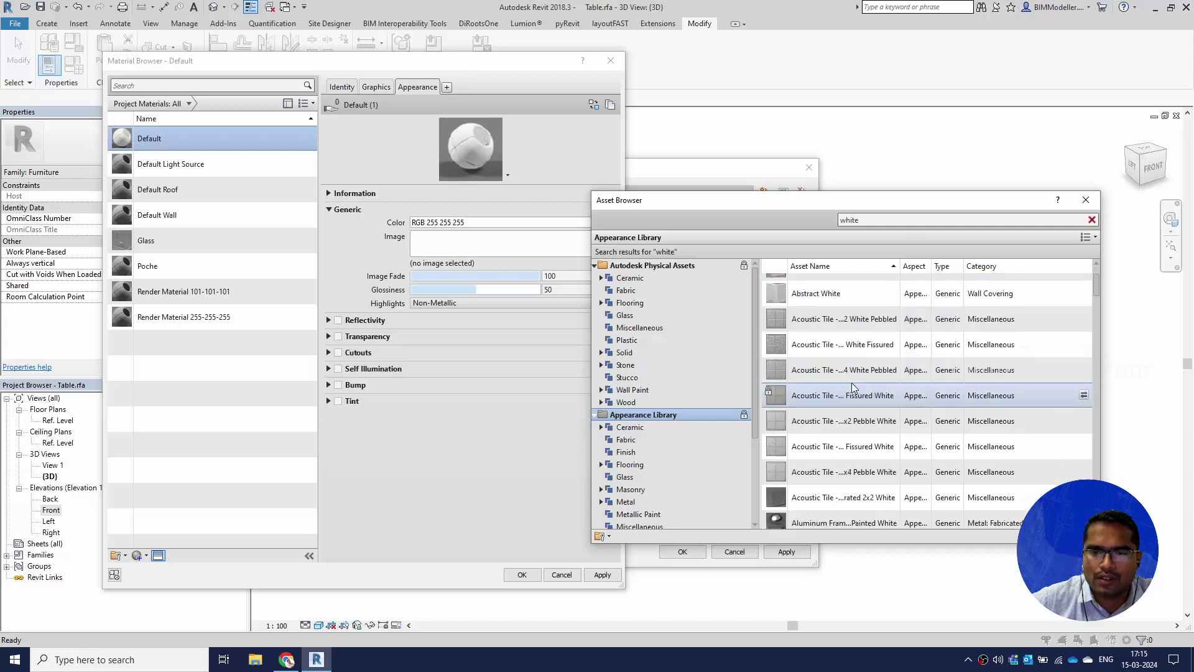
pyautogui.click(1084, 293)
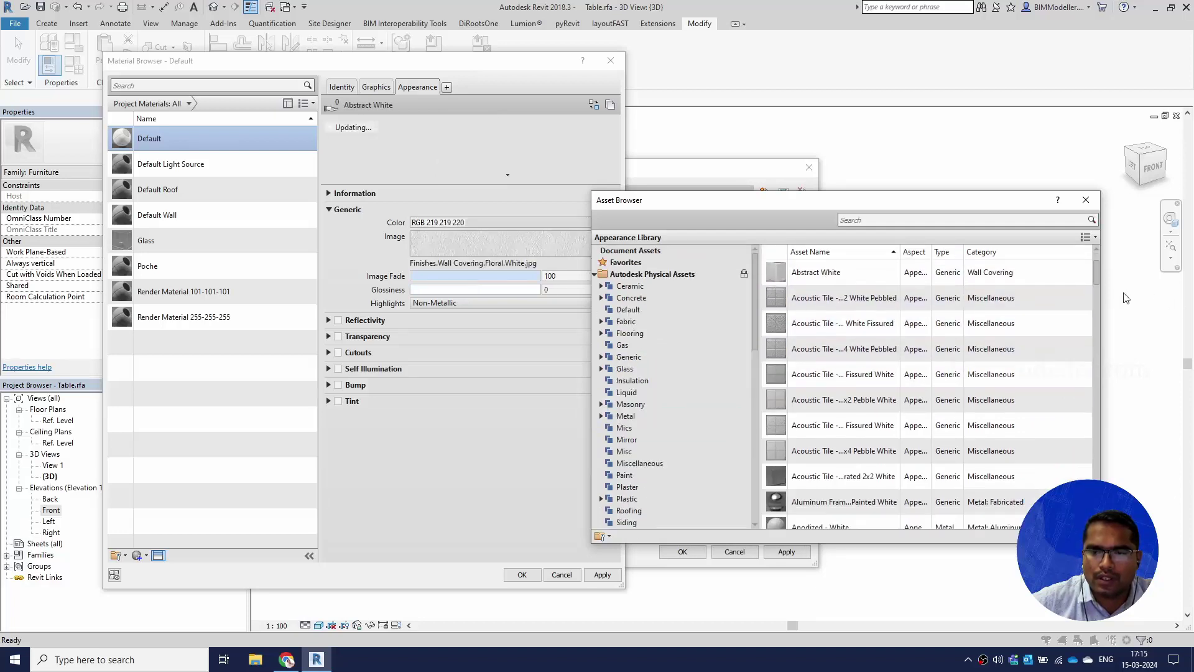
pyautogui.click(1086, 200)
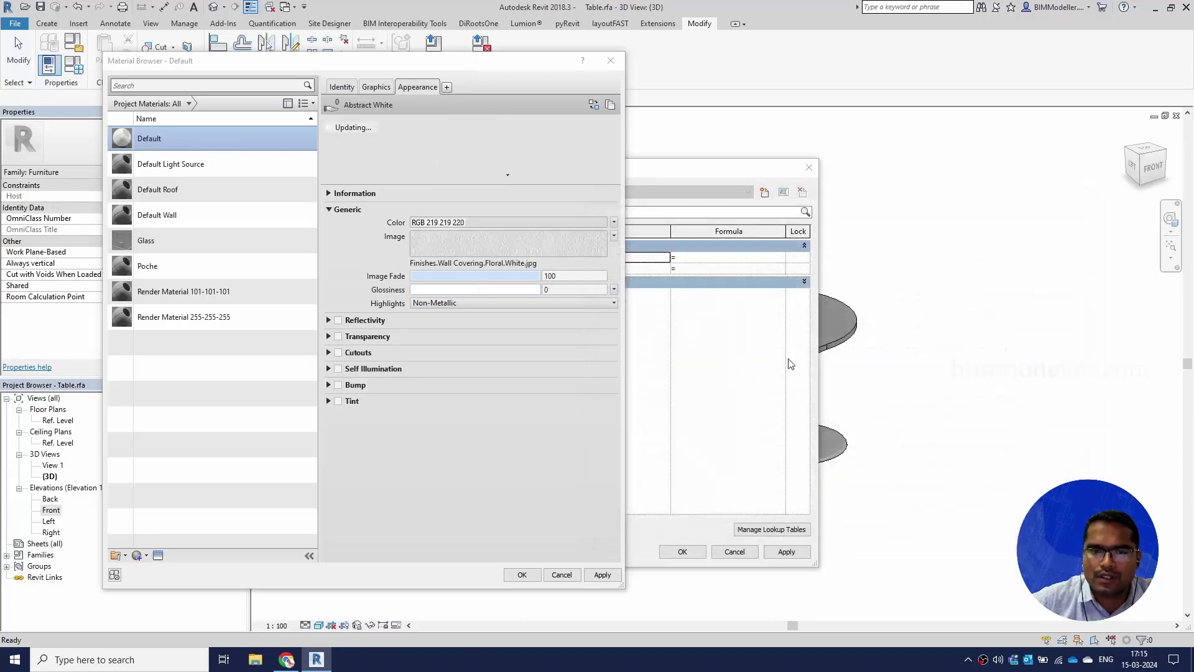
pyautogui.click(521, 575)
pyautogui.click(683, 552)
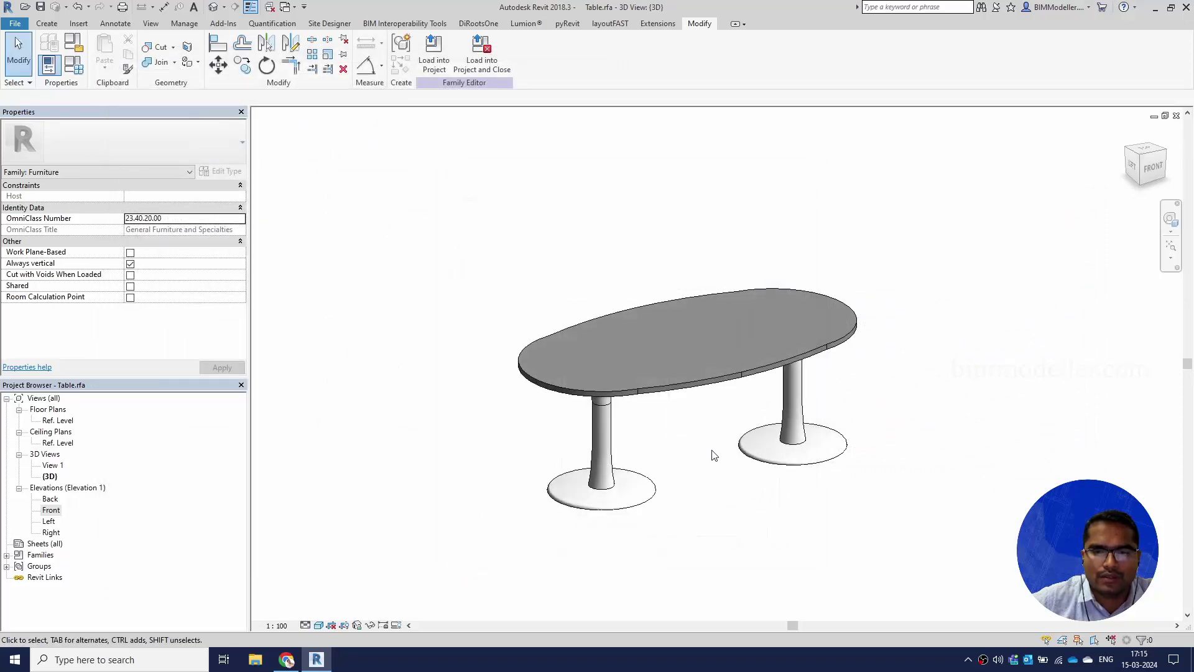
# - Set the Table Top material parameter to Default in the family types
pyautogui.keyDown('shift'); pyautogui.moveTo(715, 454); pyautogui.dragTo(738, 403, button='middle'); pyautogui.keyUp('shift')
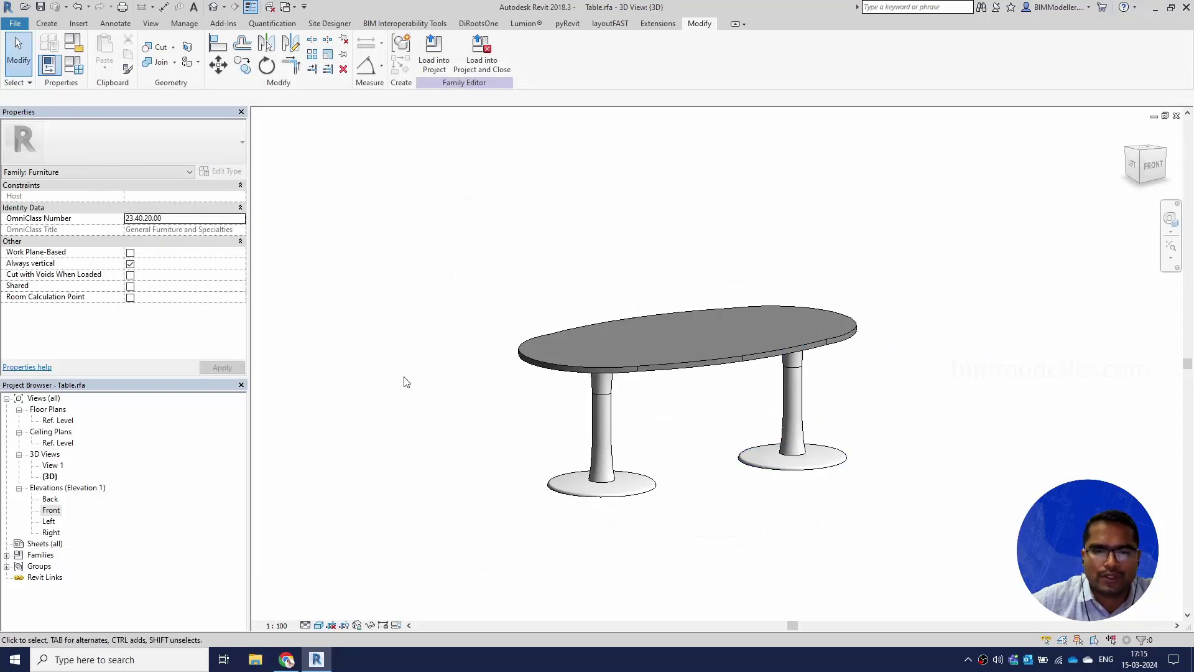
pyautogui.click(73, 65)
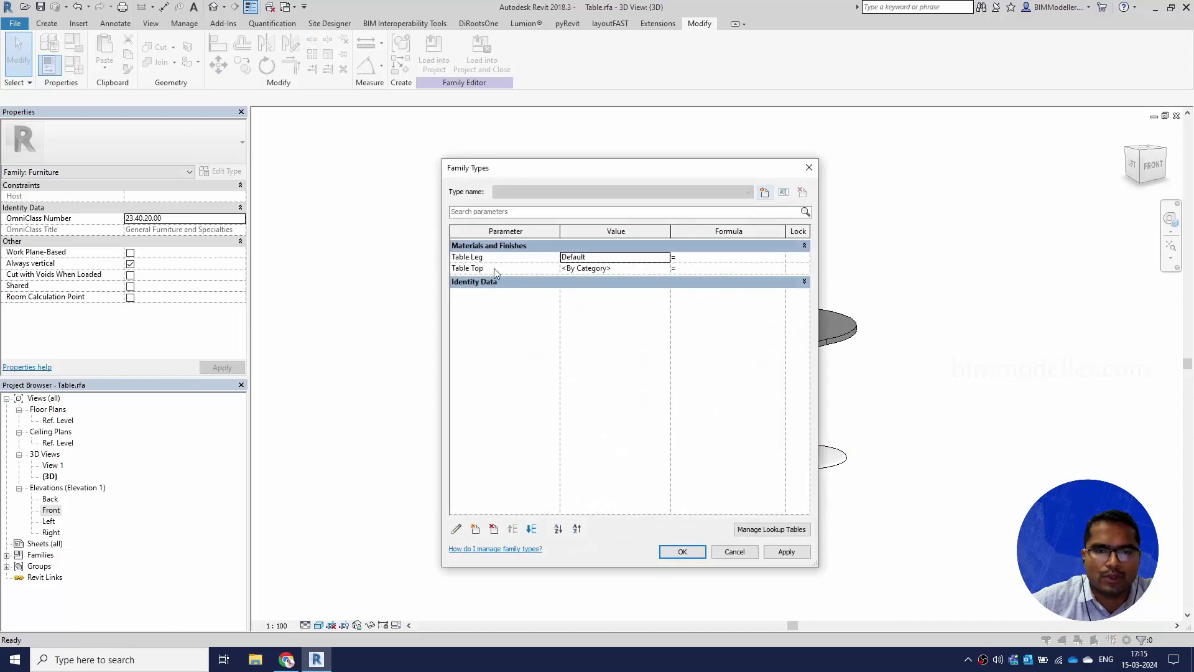
pyautogui.click(637, 271)
pyautogui.write('Default')
pyautogui.click(683, 552)
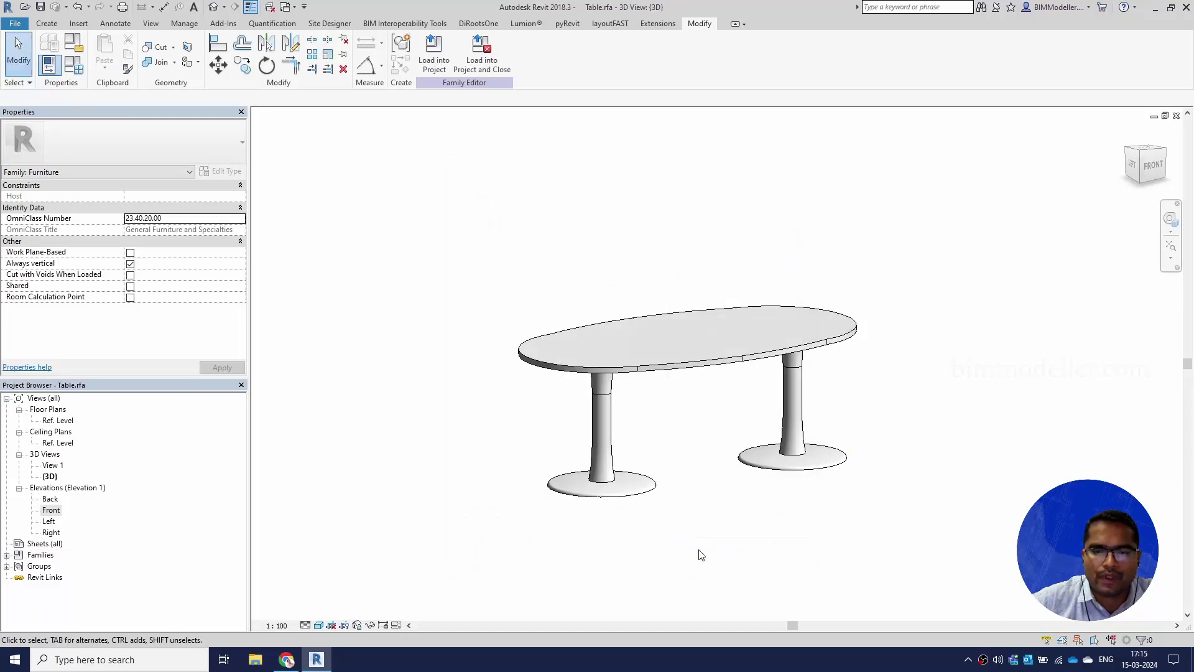
pyautogui.keyDown('shift'); pyautogui.moveTo(709, 459); pyautogui.dragTo(756, 455, button='middle'); pyautogui.keyUp('shift')
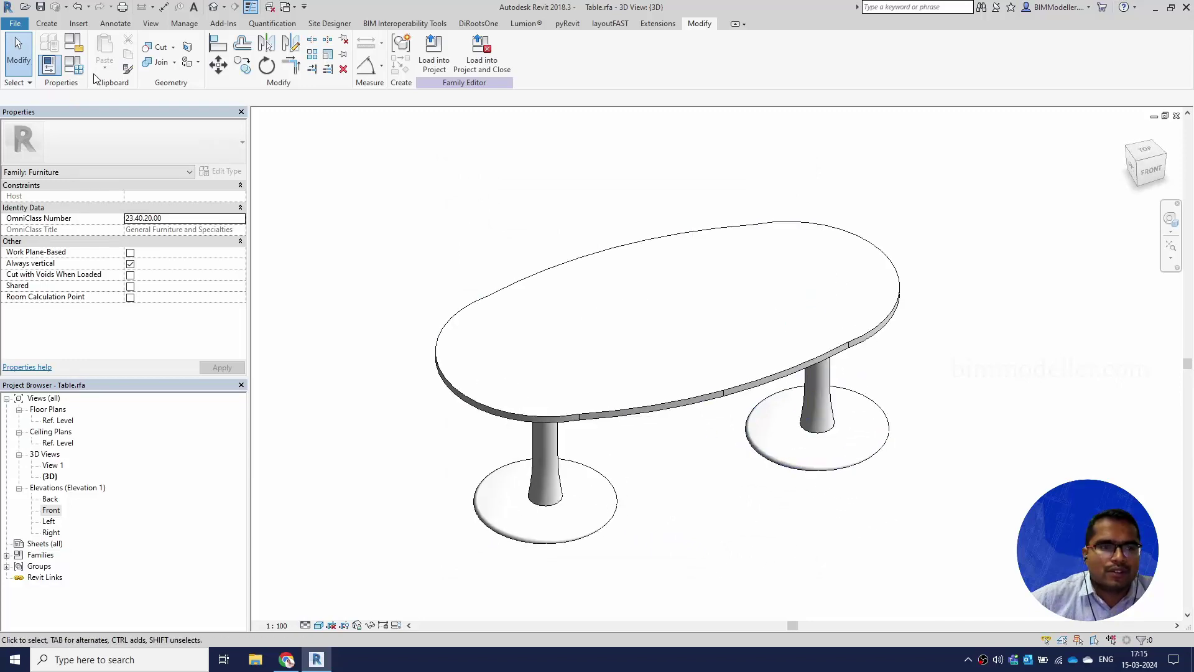
pyautogui.click(73, 64)
pyautogui.click(584, 283)
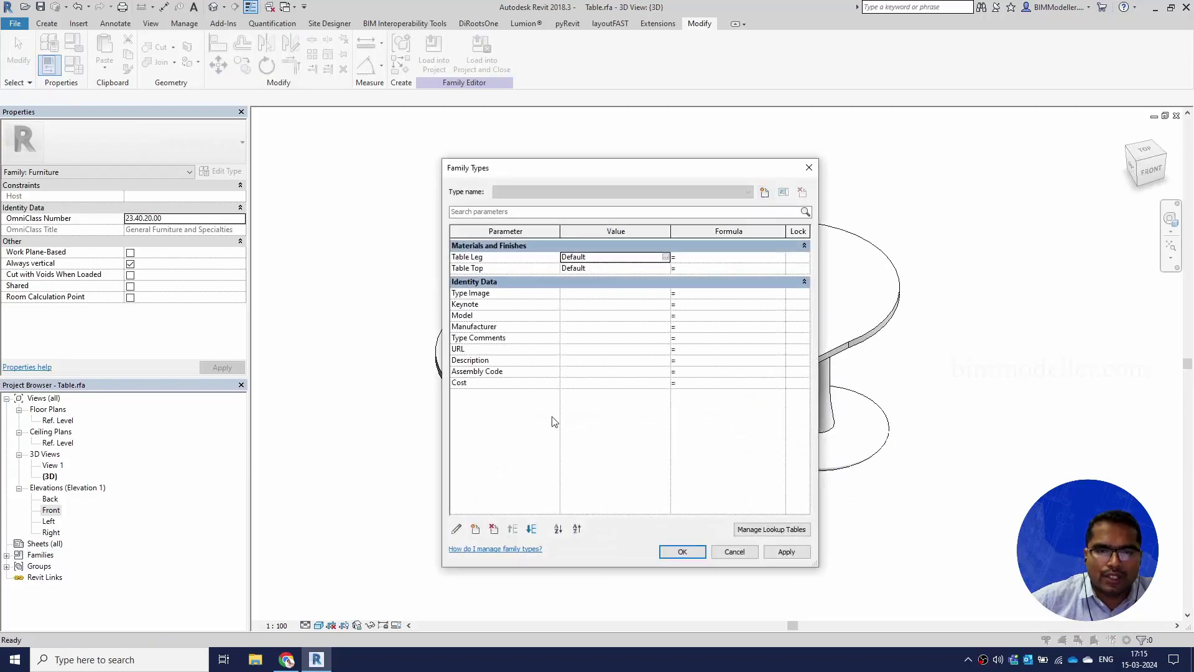
pyautogui.click(286, 659)
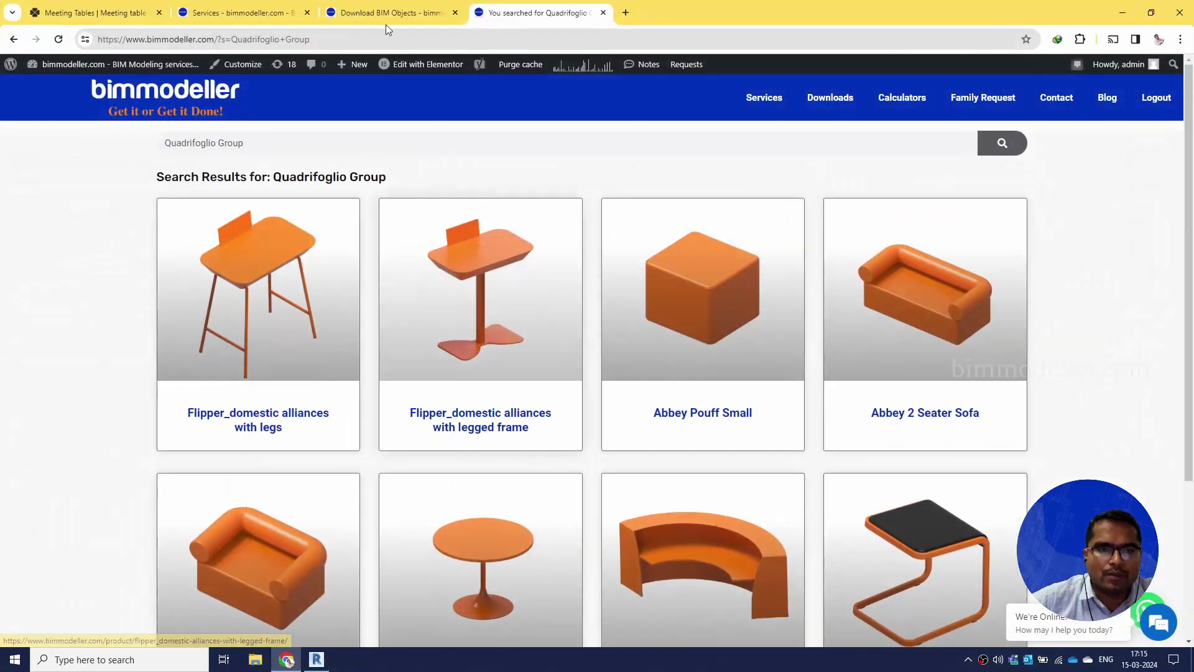
pyautogui.click(405, 20)
pyautogui.click(149, 21)
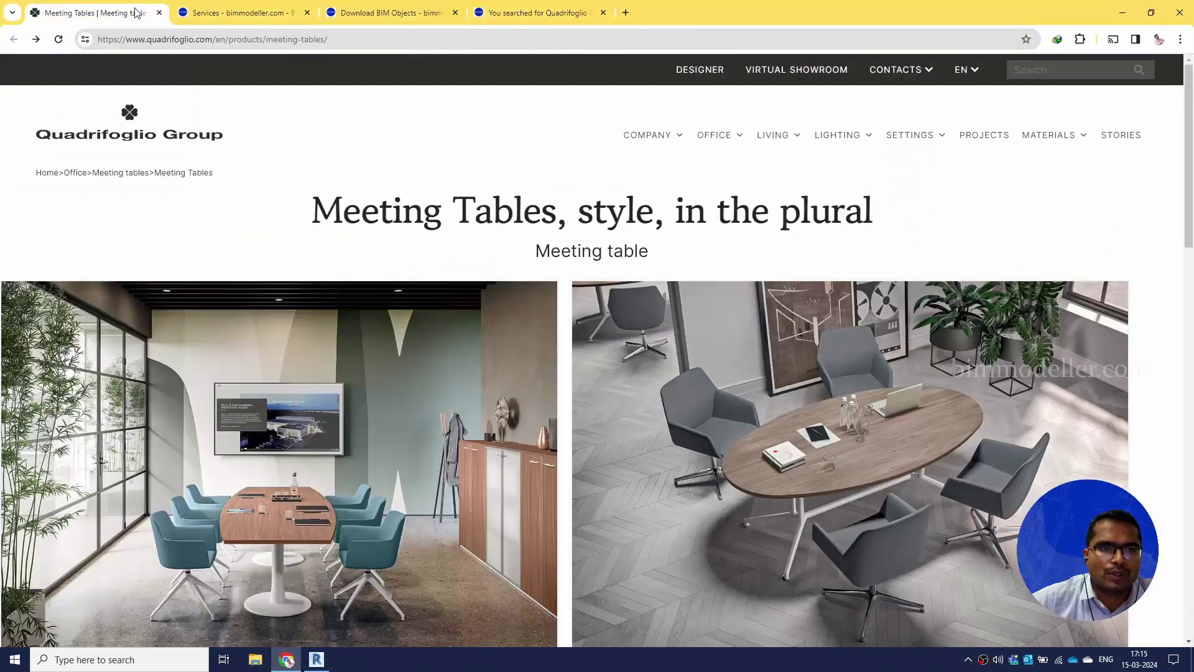
pyautogui.click(346, 38)
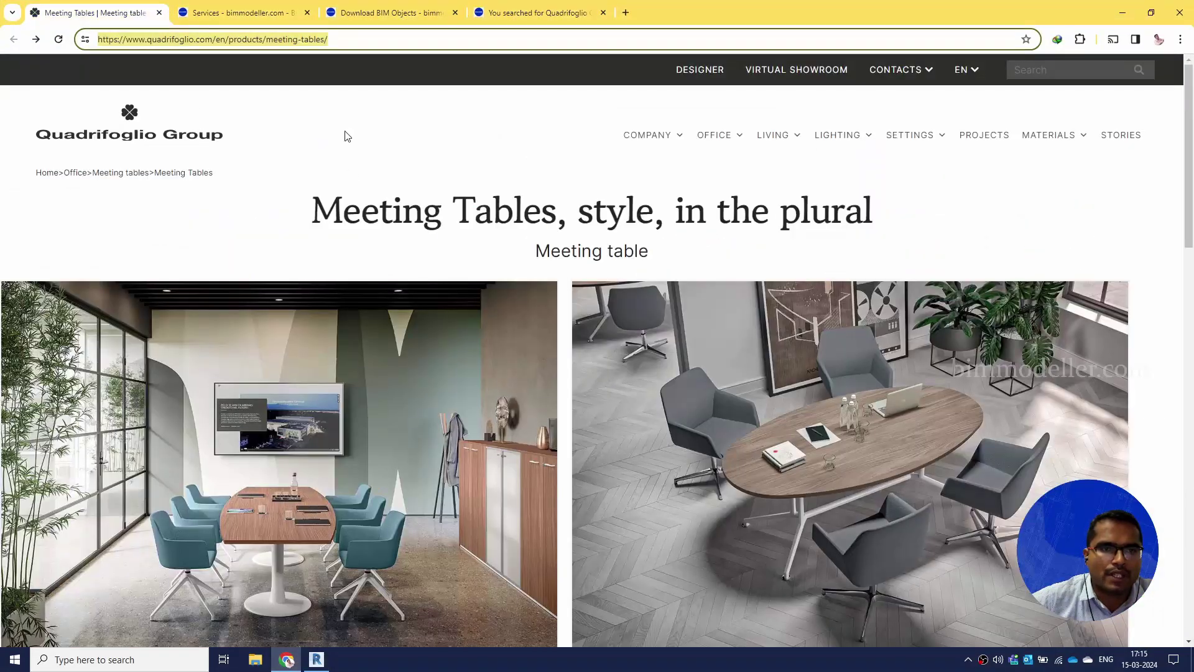
pyautogui.click(1123, 13)
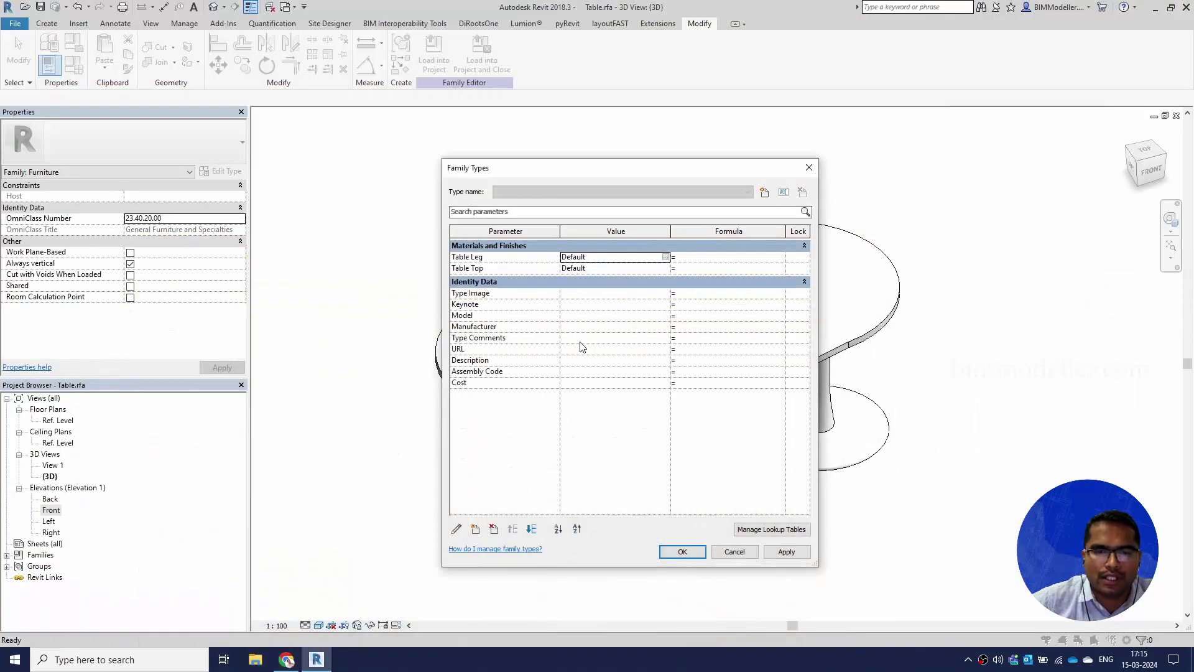
pyautogui.press('Tab')
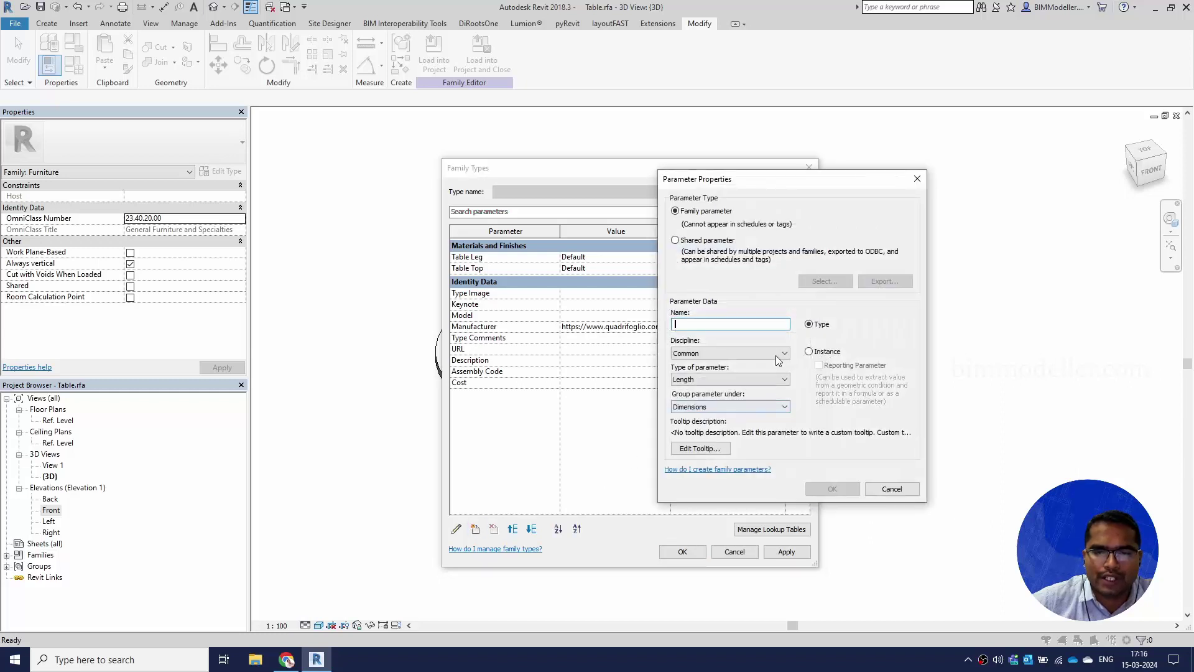
pyautogui.write('Created By')
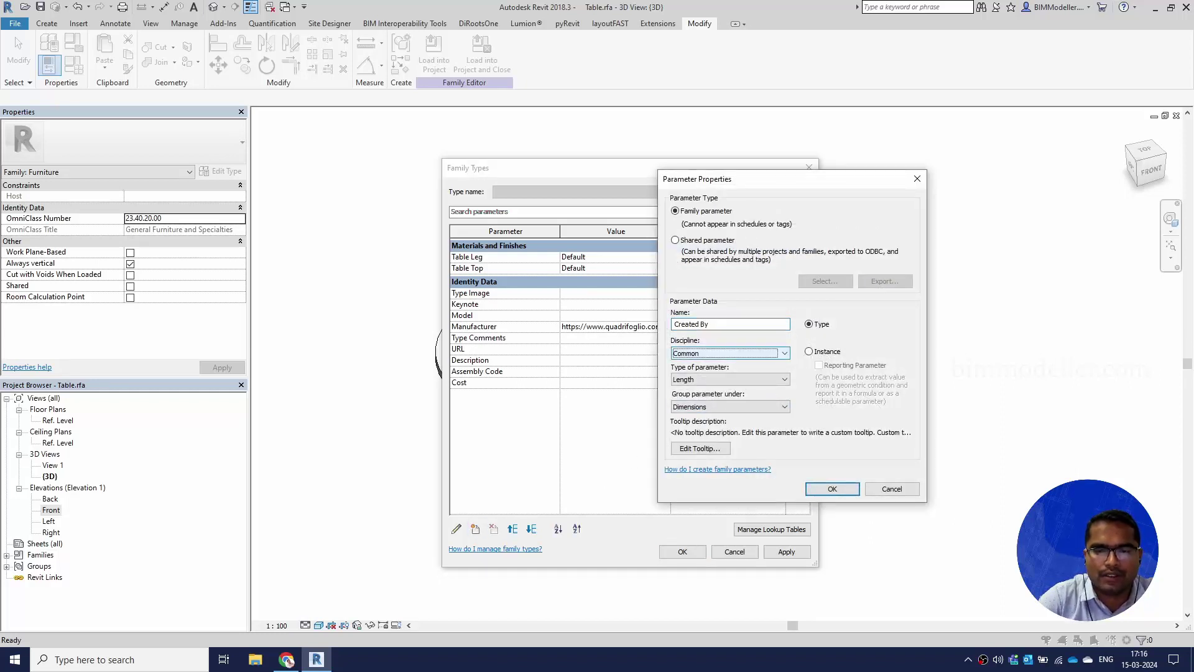
pyautogui.press('Tab')
pyautogui.press('t')
pyautogui.press('Tab')
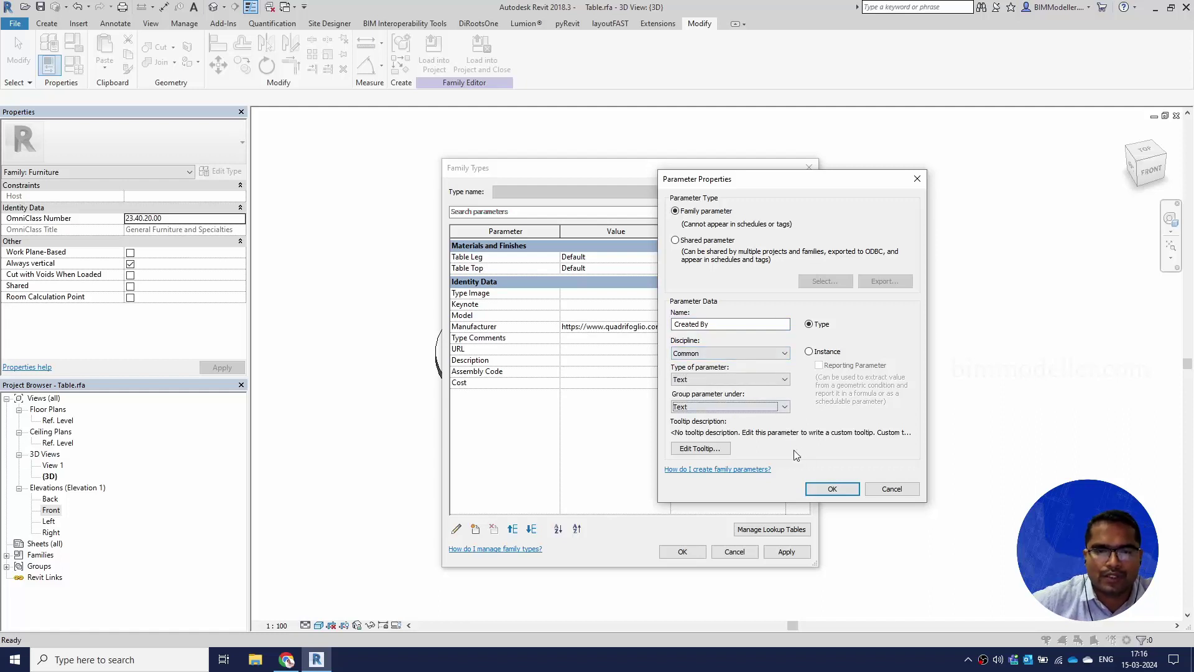
pyautogui.click(831, 489)
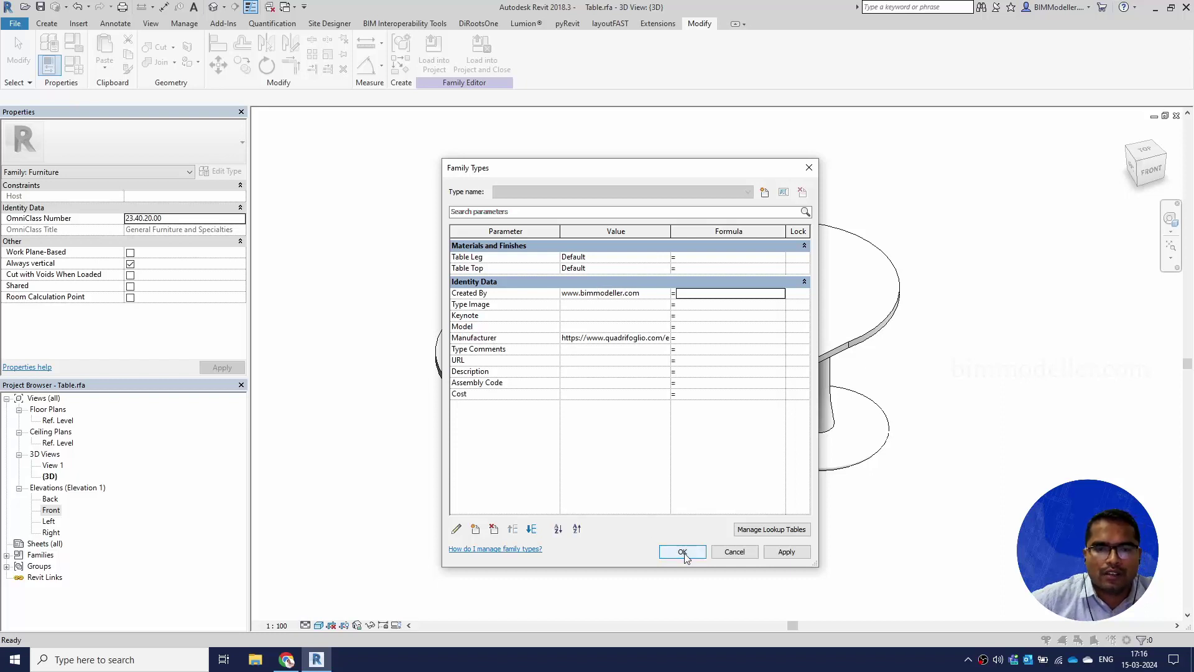
pyautogui.click(475, 529)
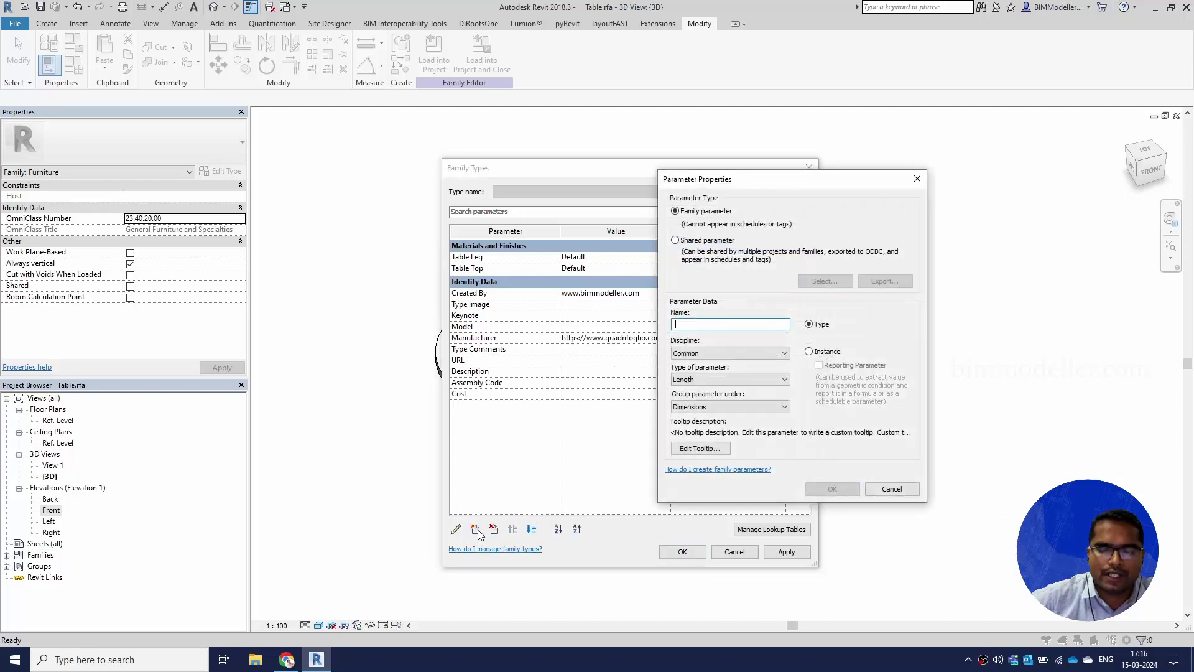
pyautogui.press('Escape')
pyautogui.click(683, 552)
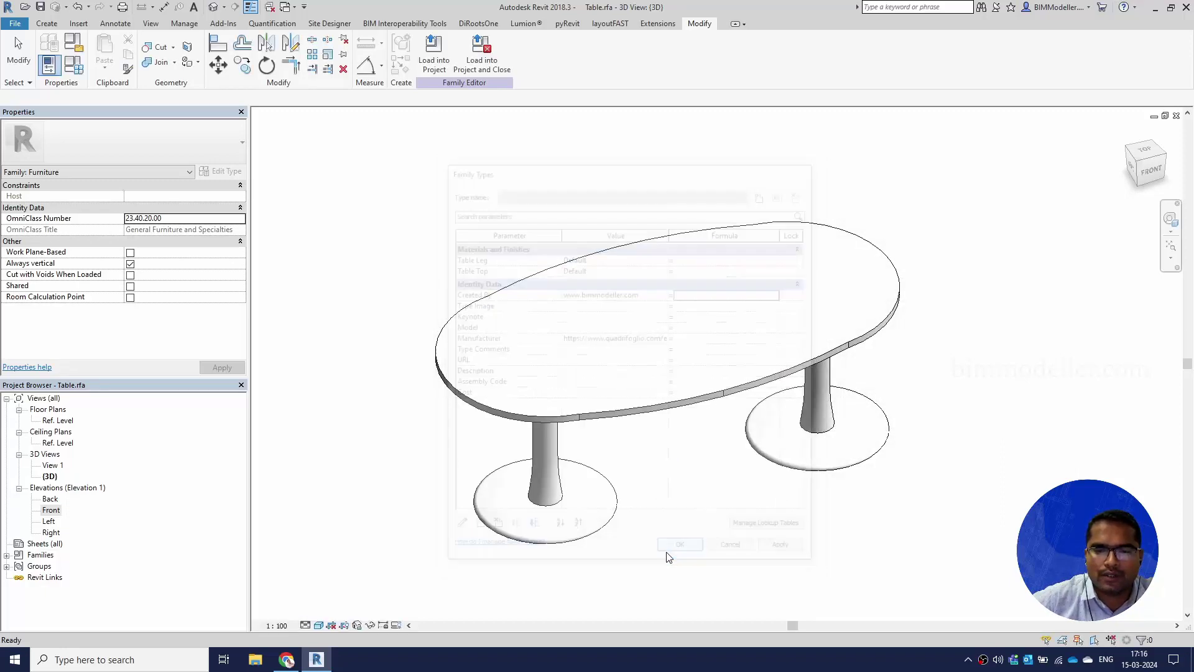